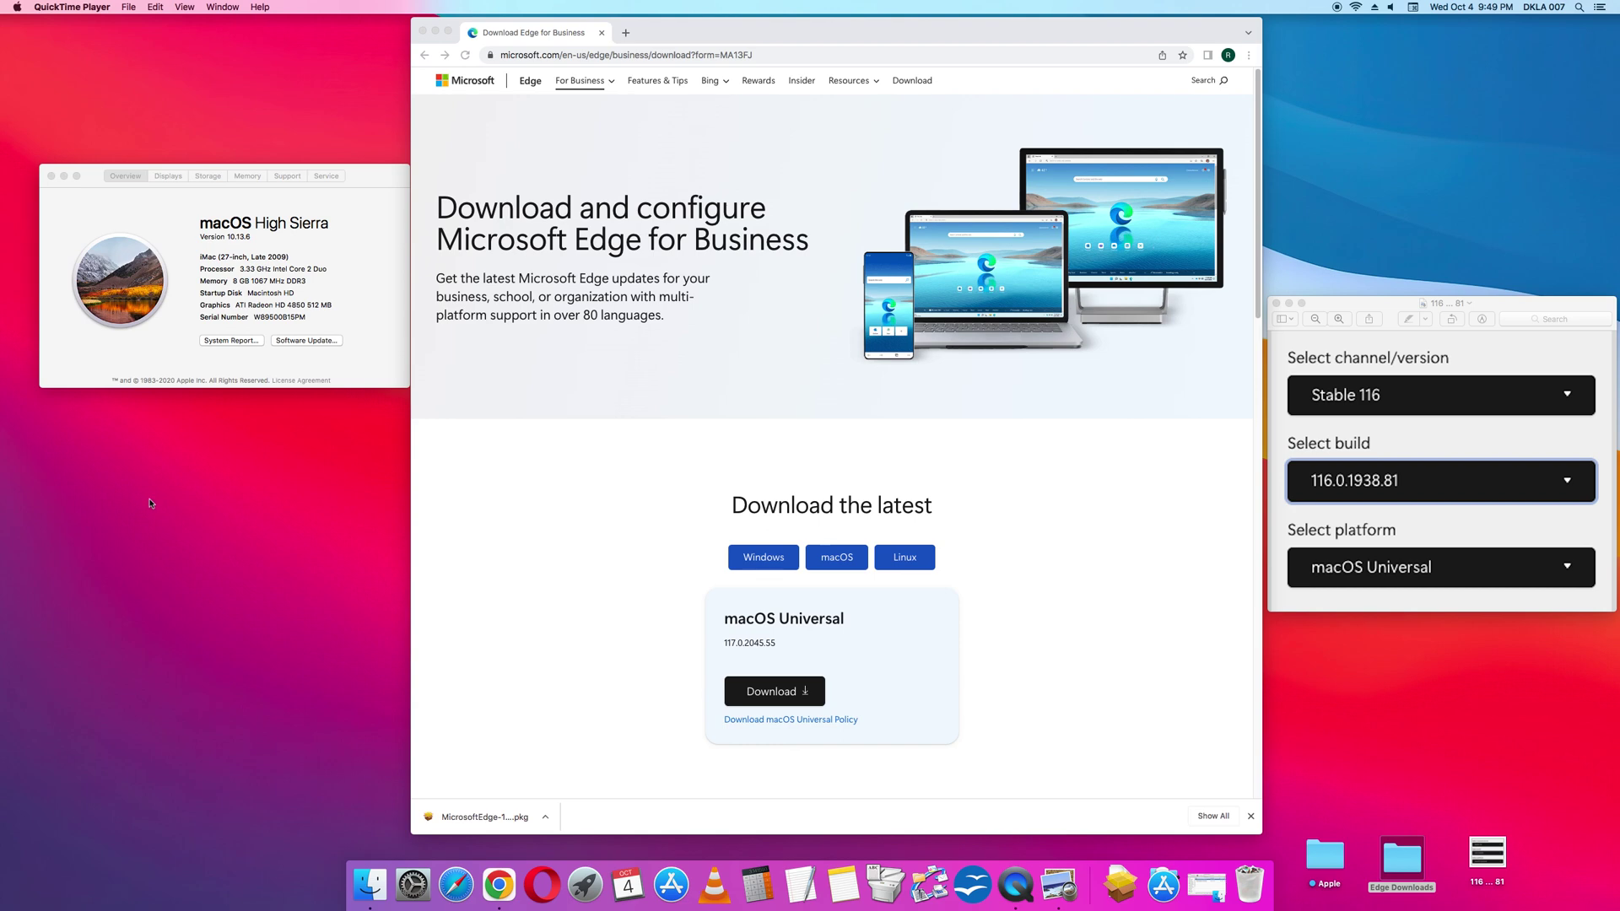
# Step: Activate the Chrome window showing the Microsoft Edge for Business download page
pyautogui.click(460, 559)
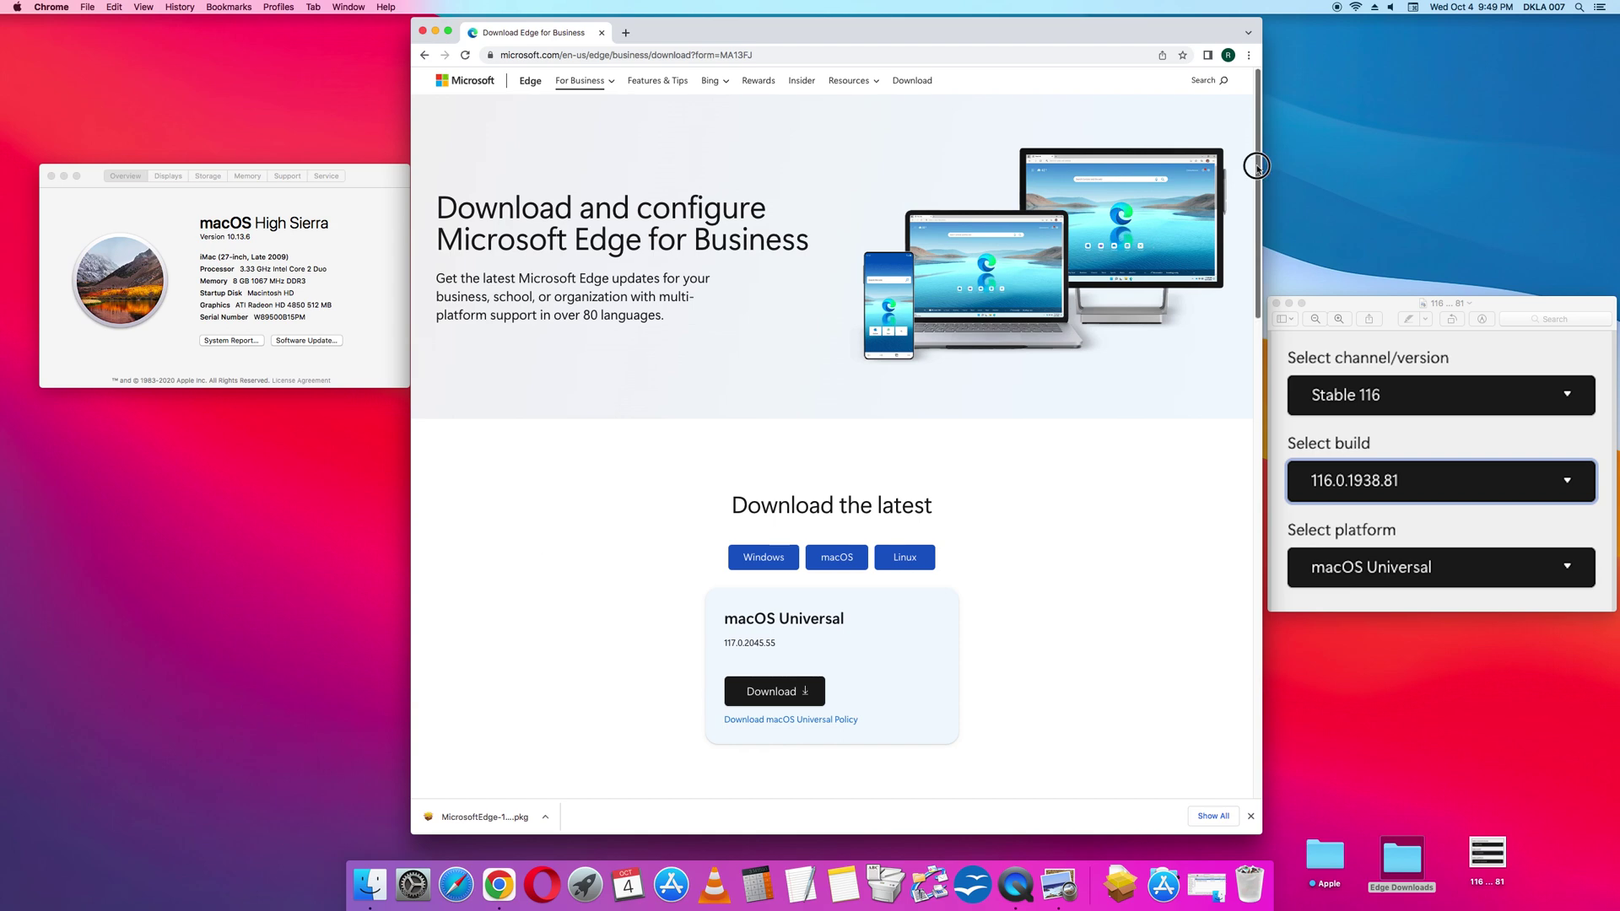
# Step: Pick Stable 116, build 116.0.1938.81 and macOS Universal in the older-version dropdowns
pyautogui.scroll(-10, 855, 305)
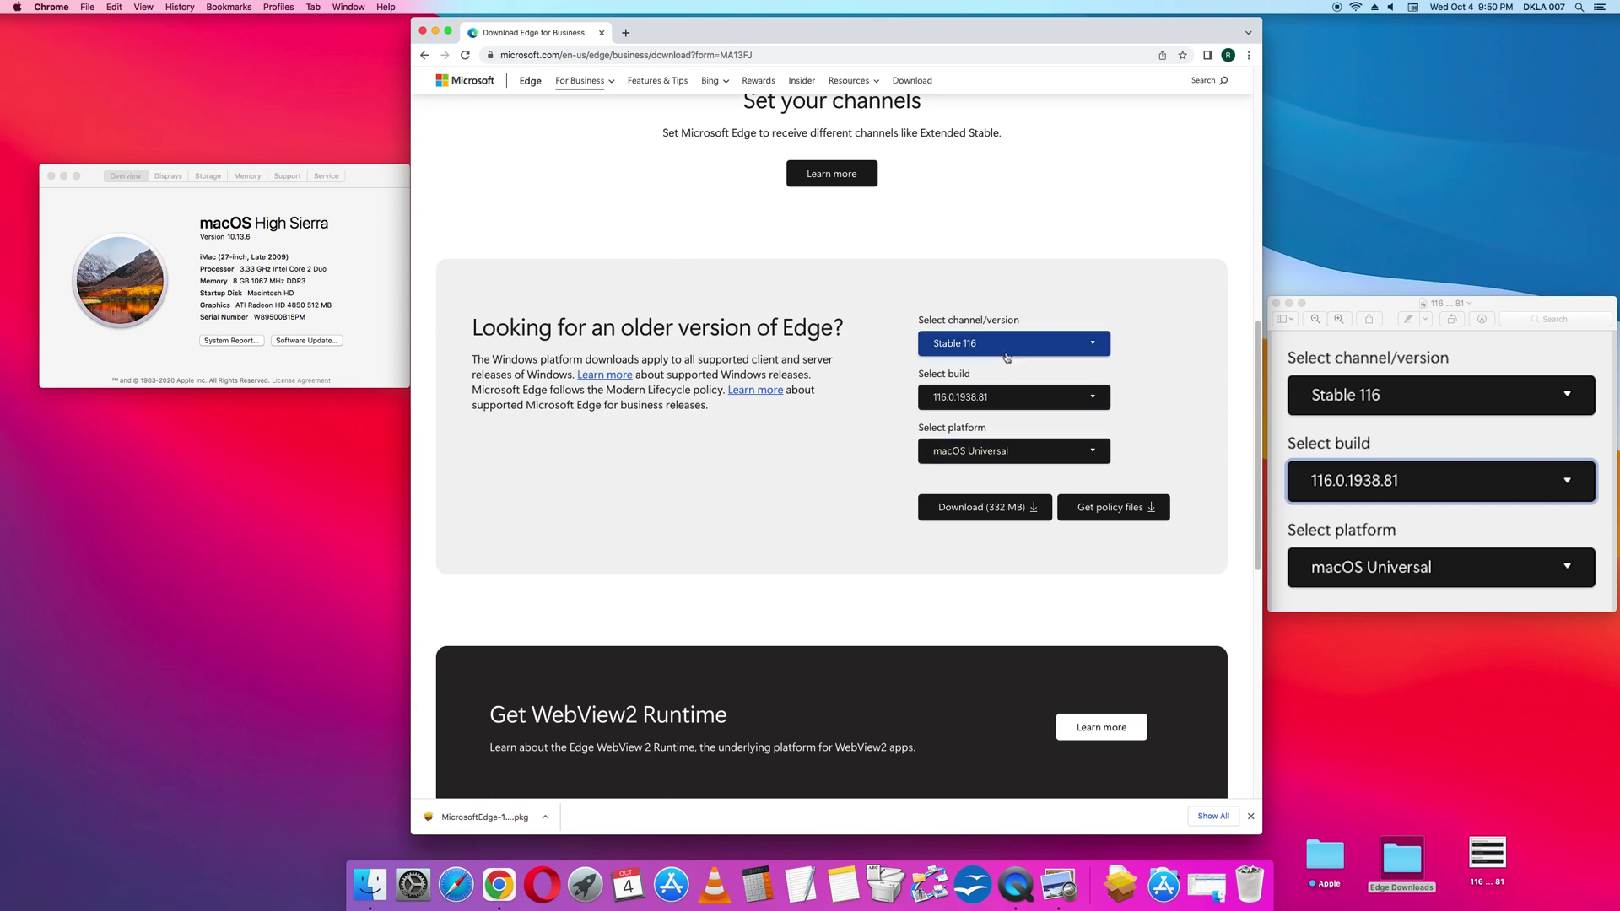
pyautogui.click(1006, 349)
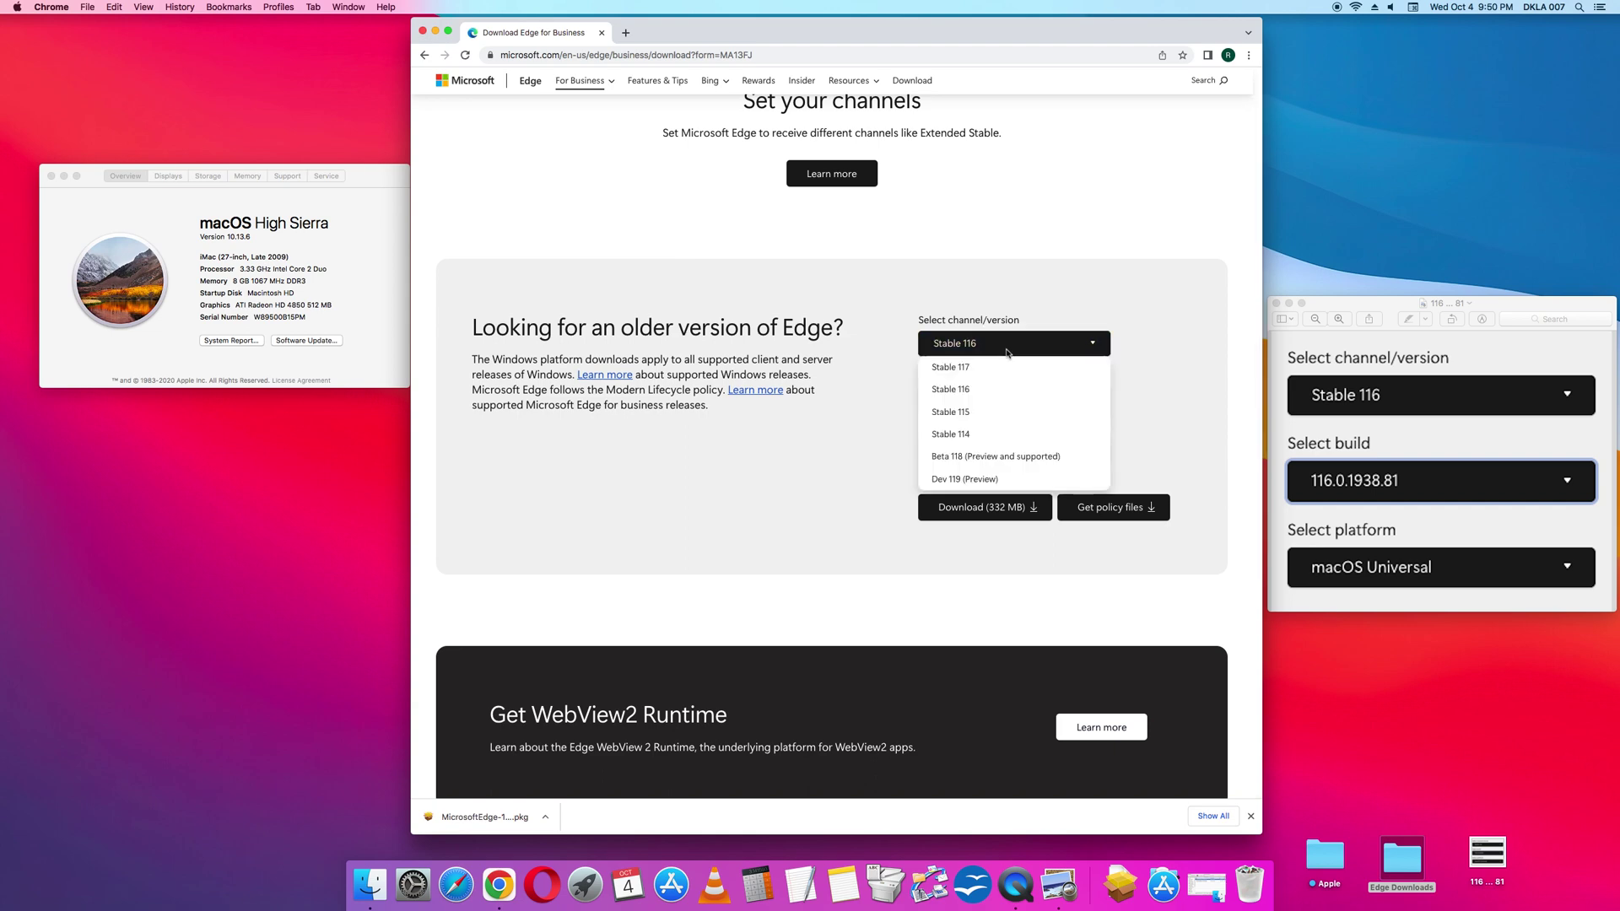
pyautogui.click(994, 390)
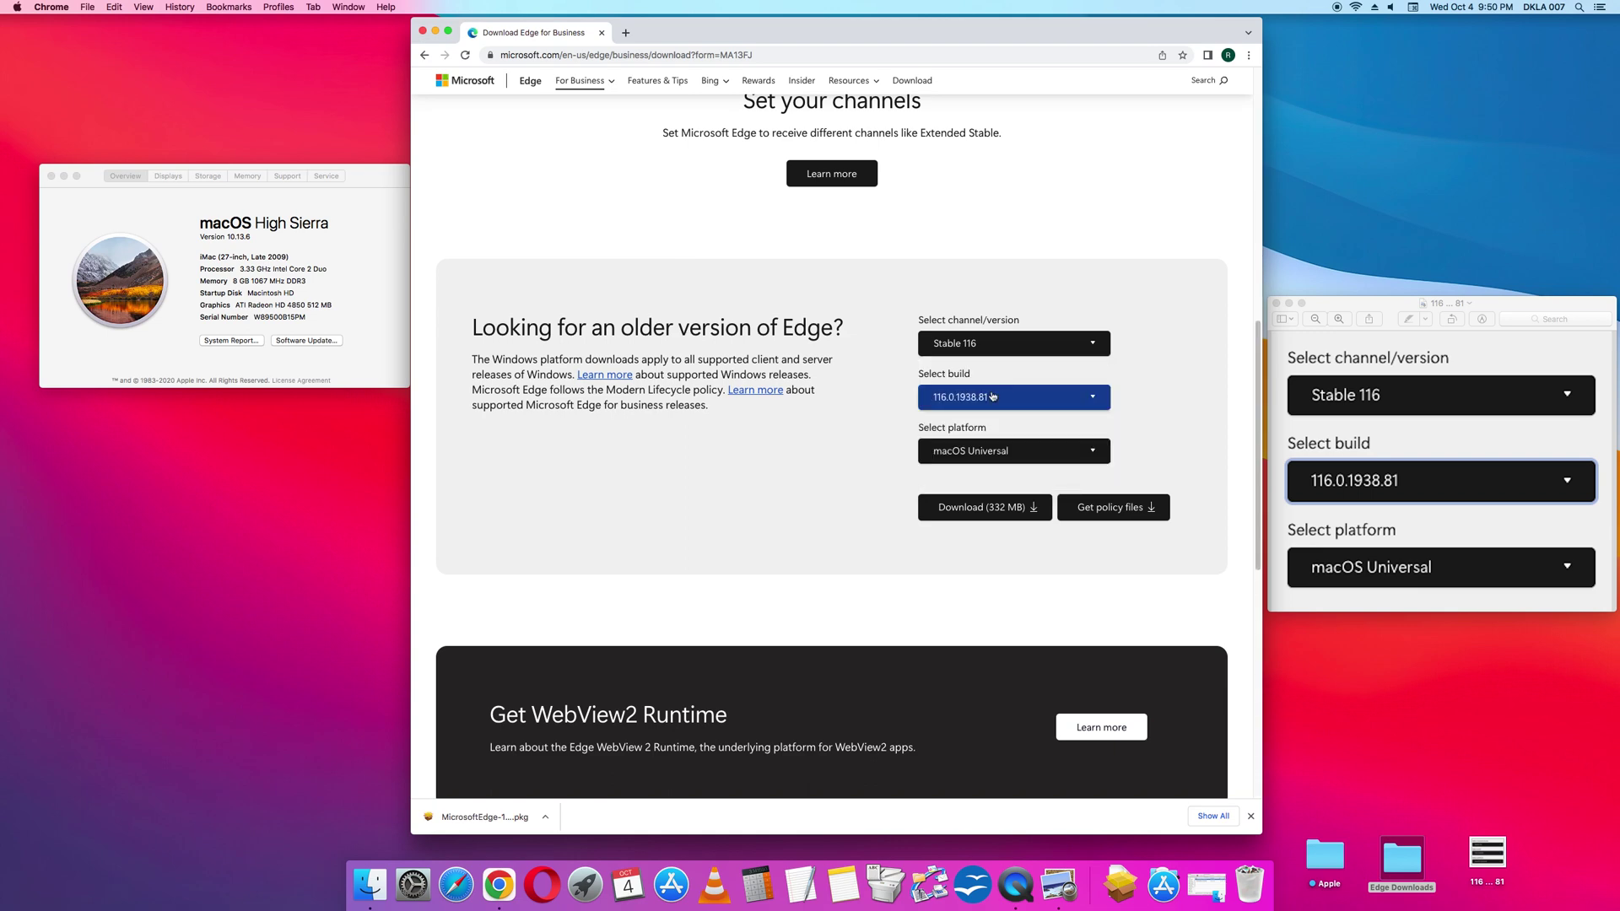
pyautogui.click(993, 397)
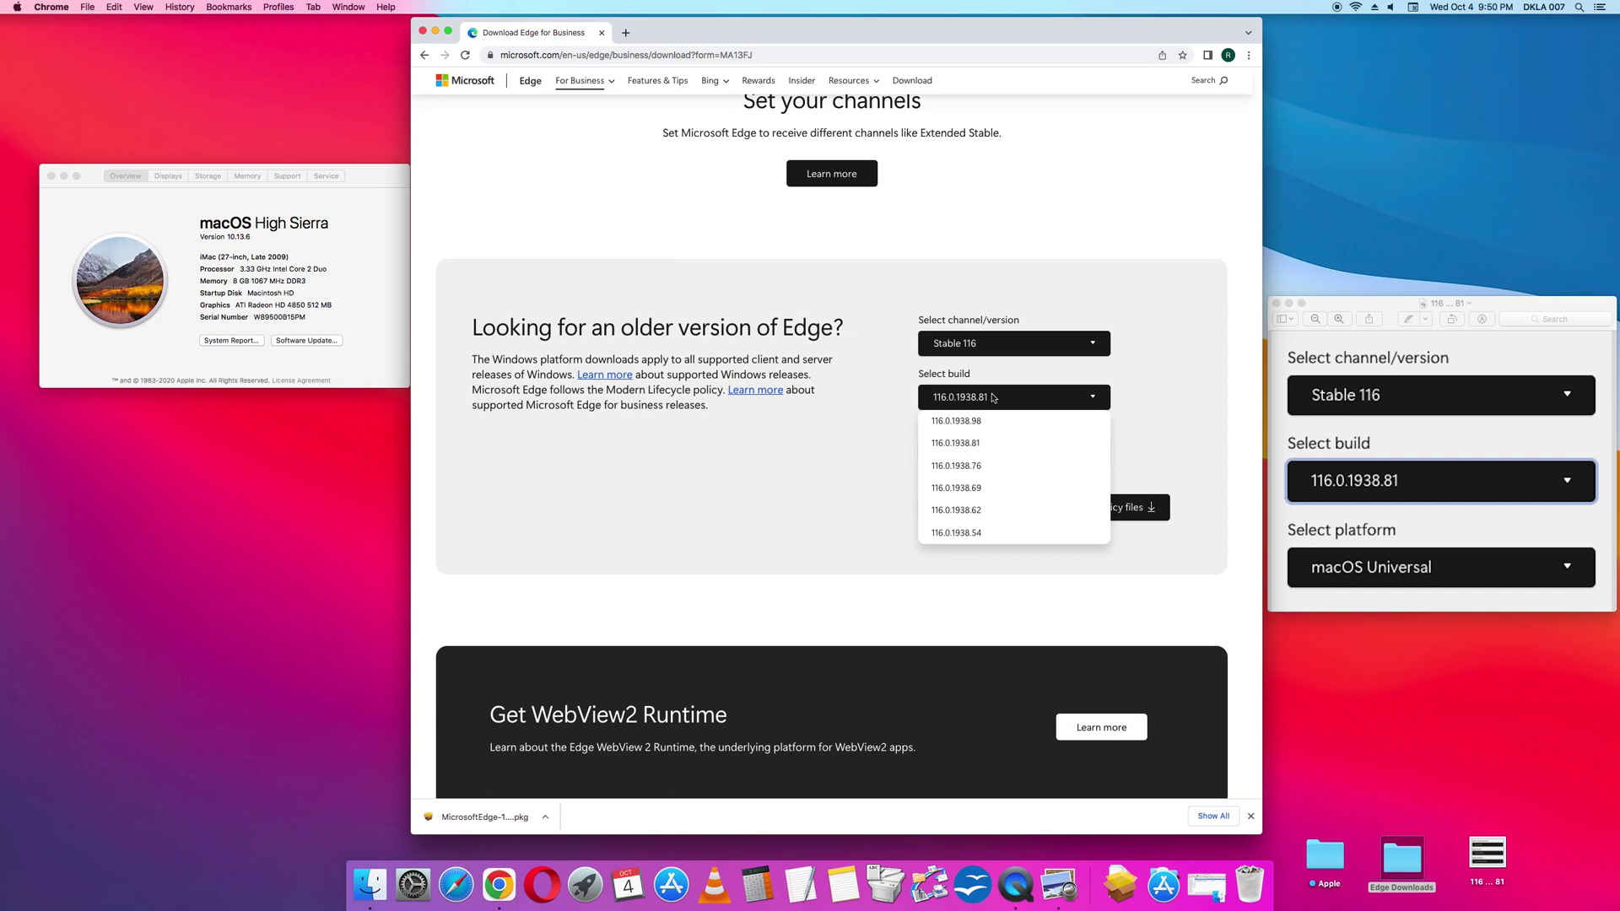
pyautogui.click(989, 448)
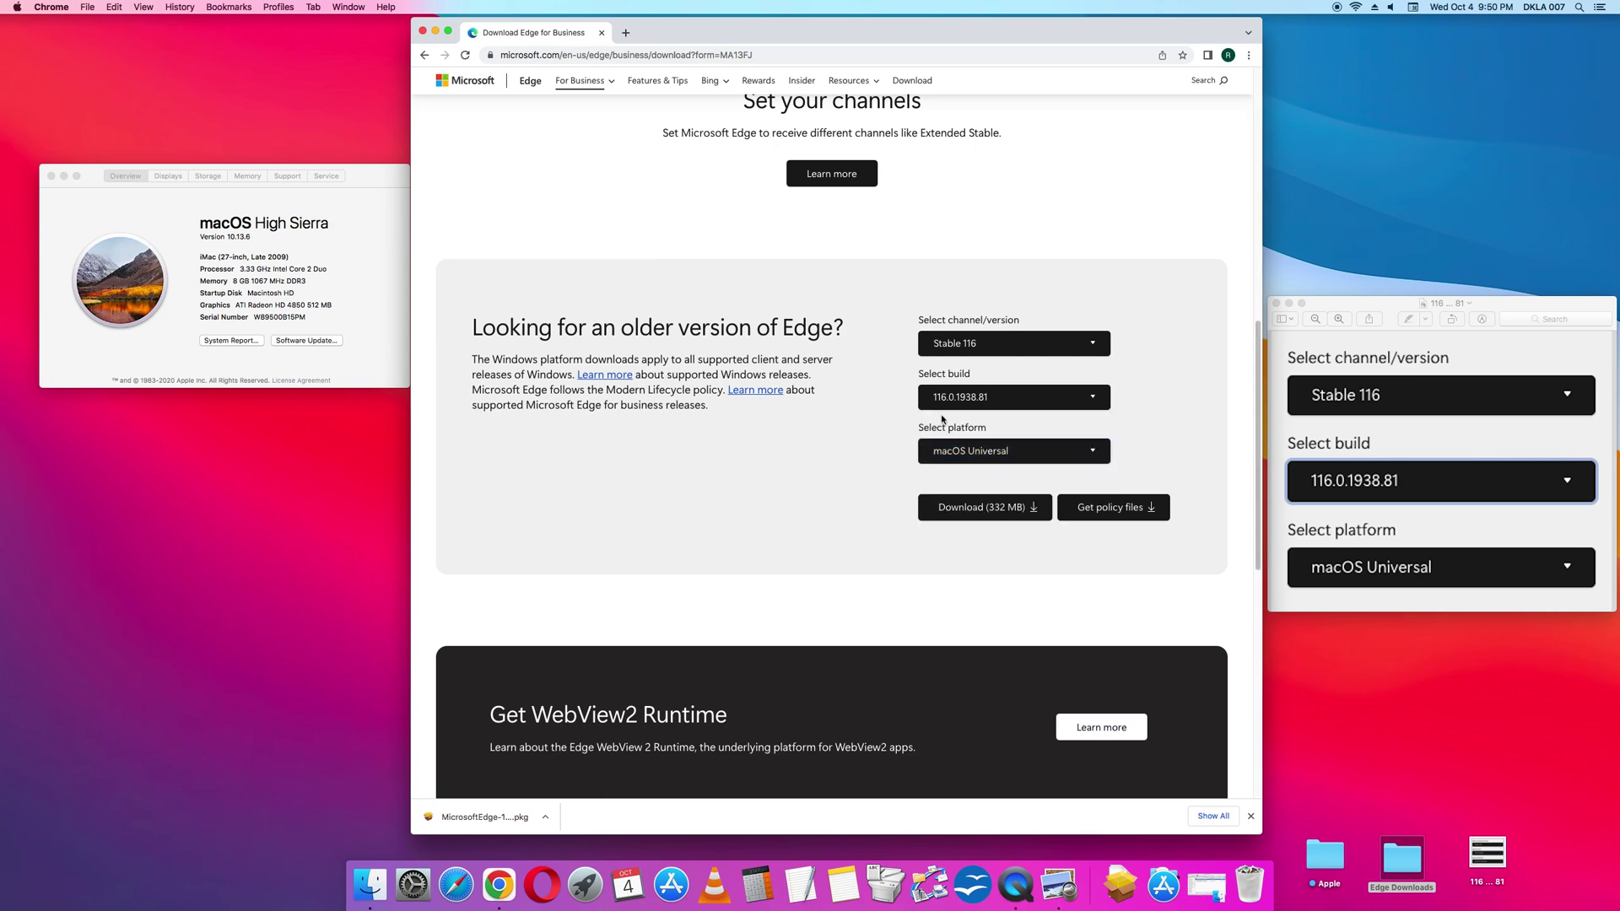
pyautogui.click(968, 456)
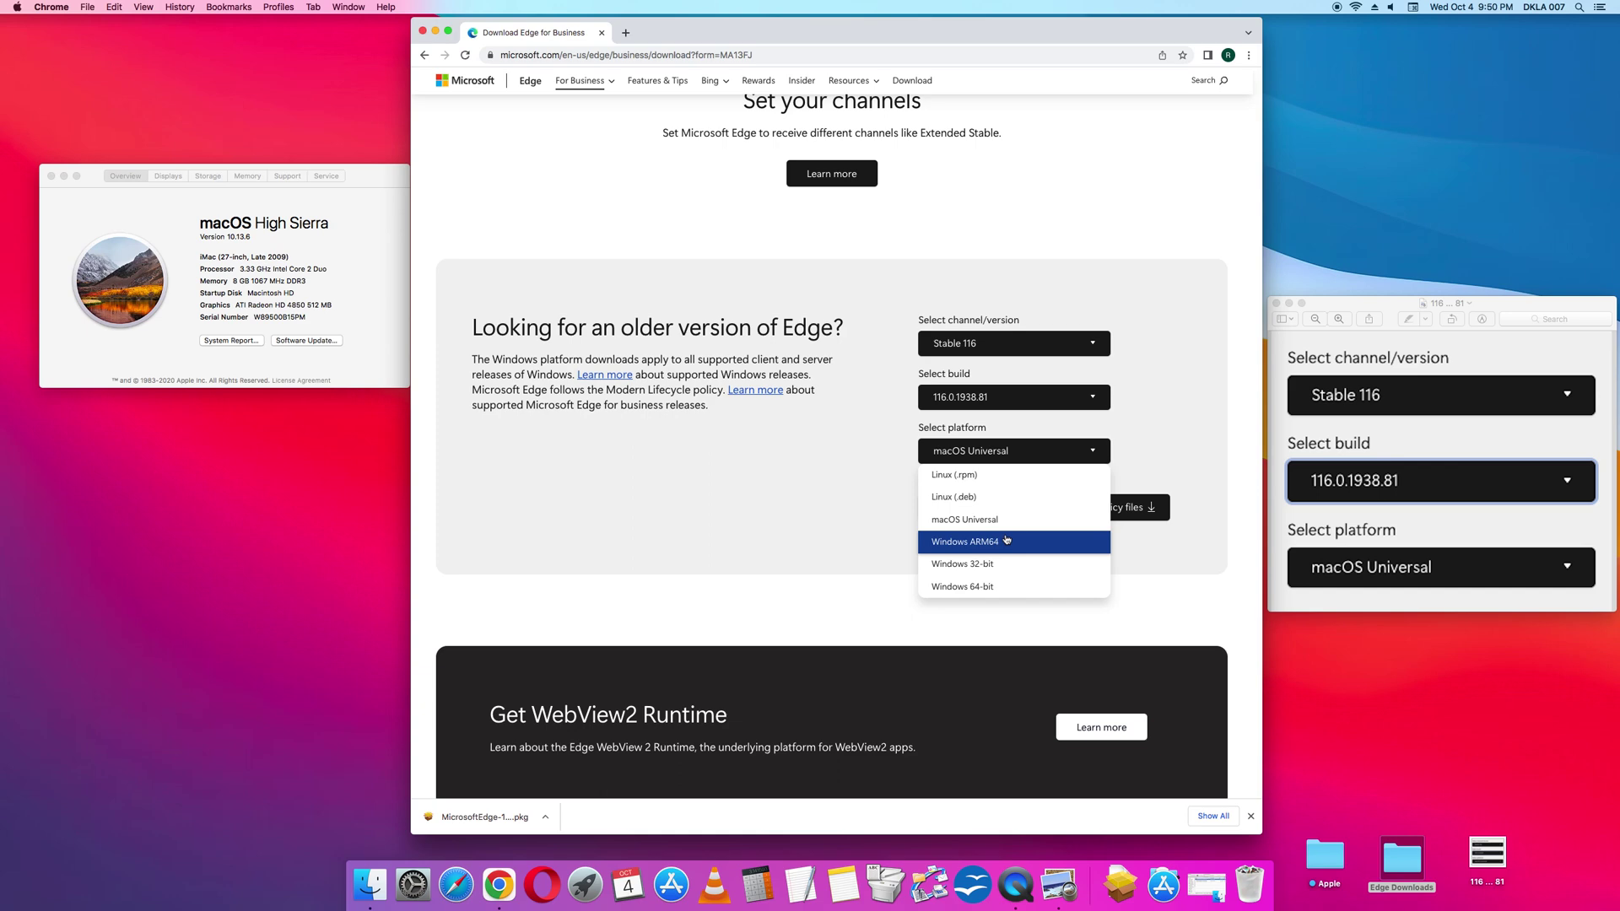
pyautogui.click(1006, 530)
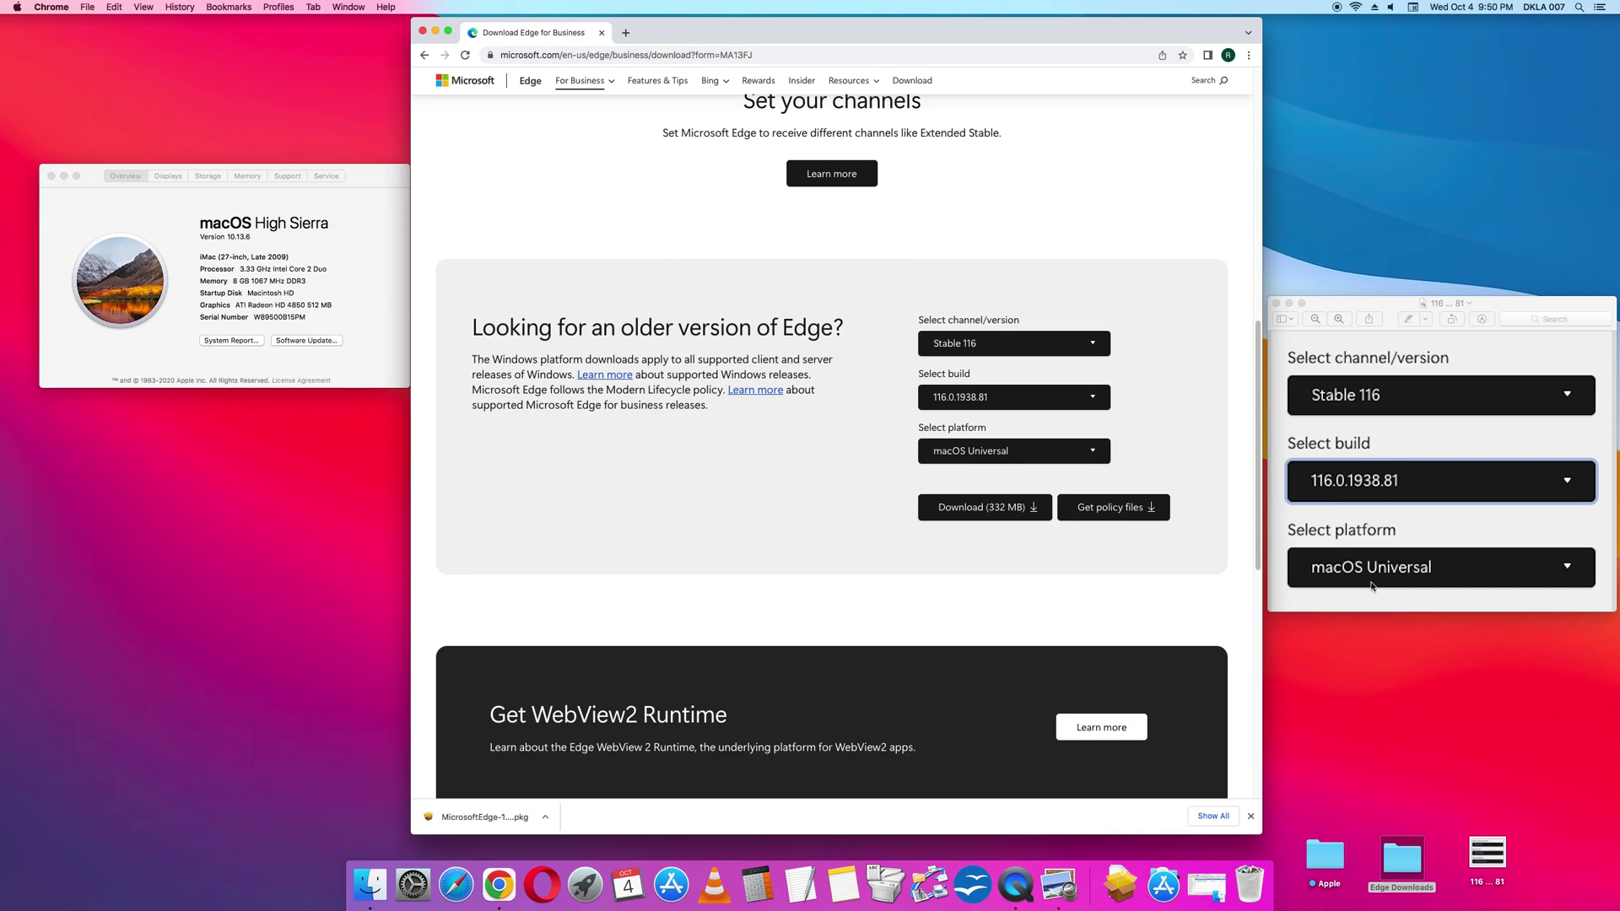
# Step: Download the 332 MB Edge 116.0.1938.81 macOS Universal package after accepting the license terms
pyautogui.click(983, 511)
pyautogui.click(987, 527)
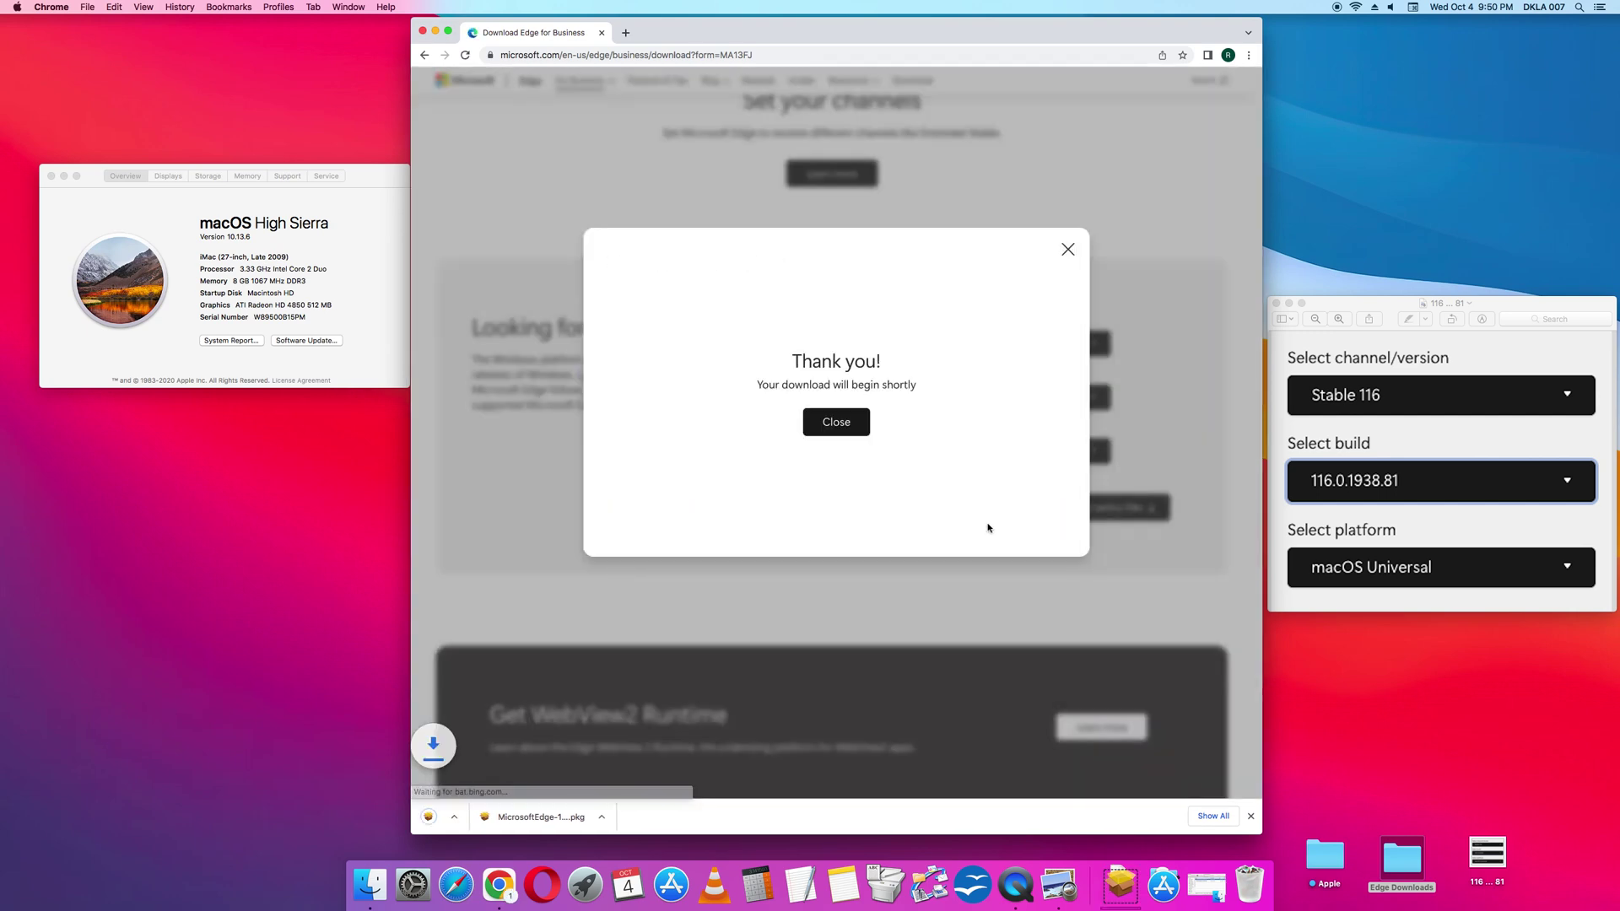
pyautogui.click(1068, 249)
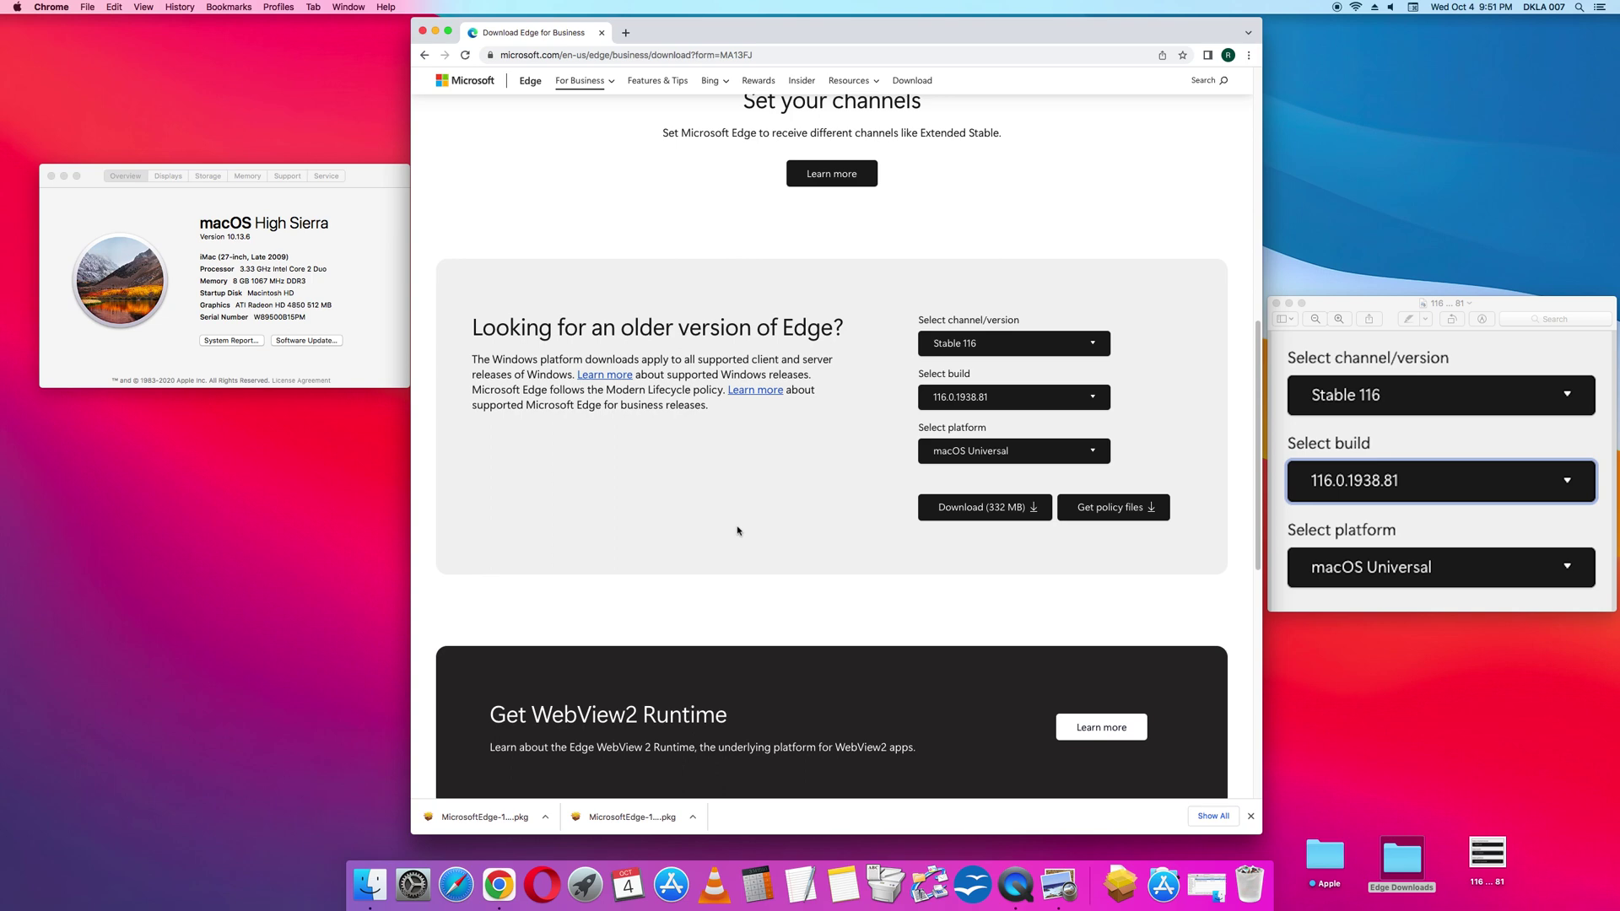
# Step: Scroll back up to the top of the Edge for Business page
pyautogui.scroll(10, 687, 564)
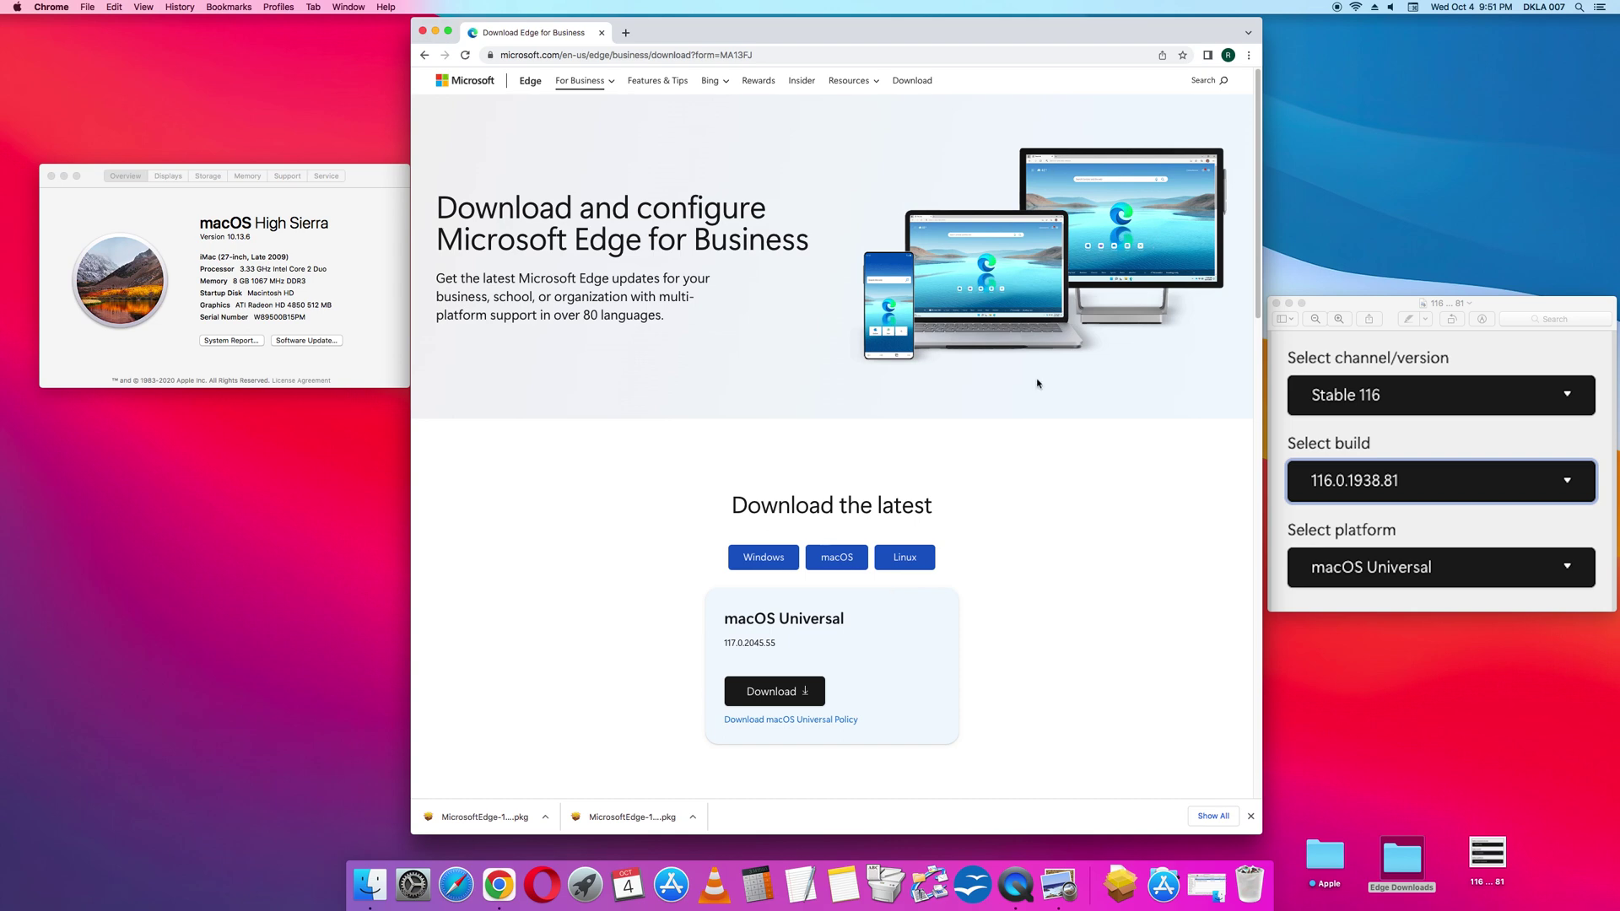
# Step: Hide the downloads bar and bring up the macOS Universal card for version 117.0.2045.55
pyautogui.click(1250, 816)
pyautogui.moveTo(744, 507); pyautogui.dragTo(984, 506)
pyautogui.click(1005, 521)
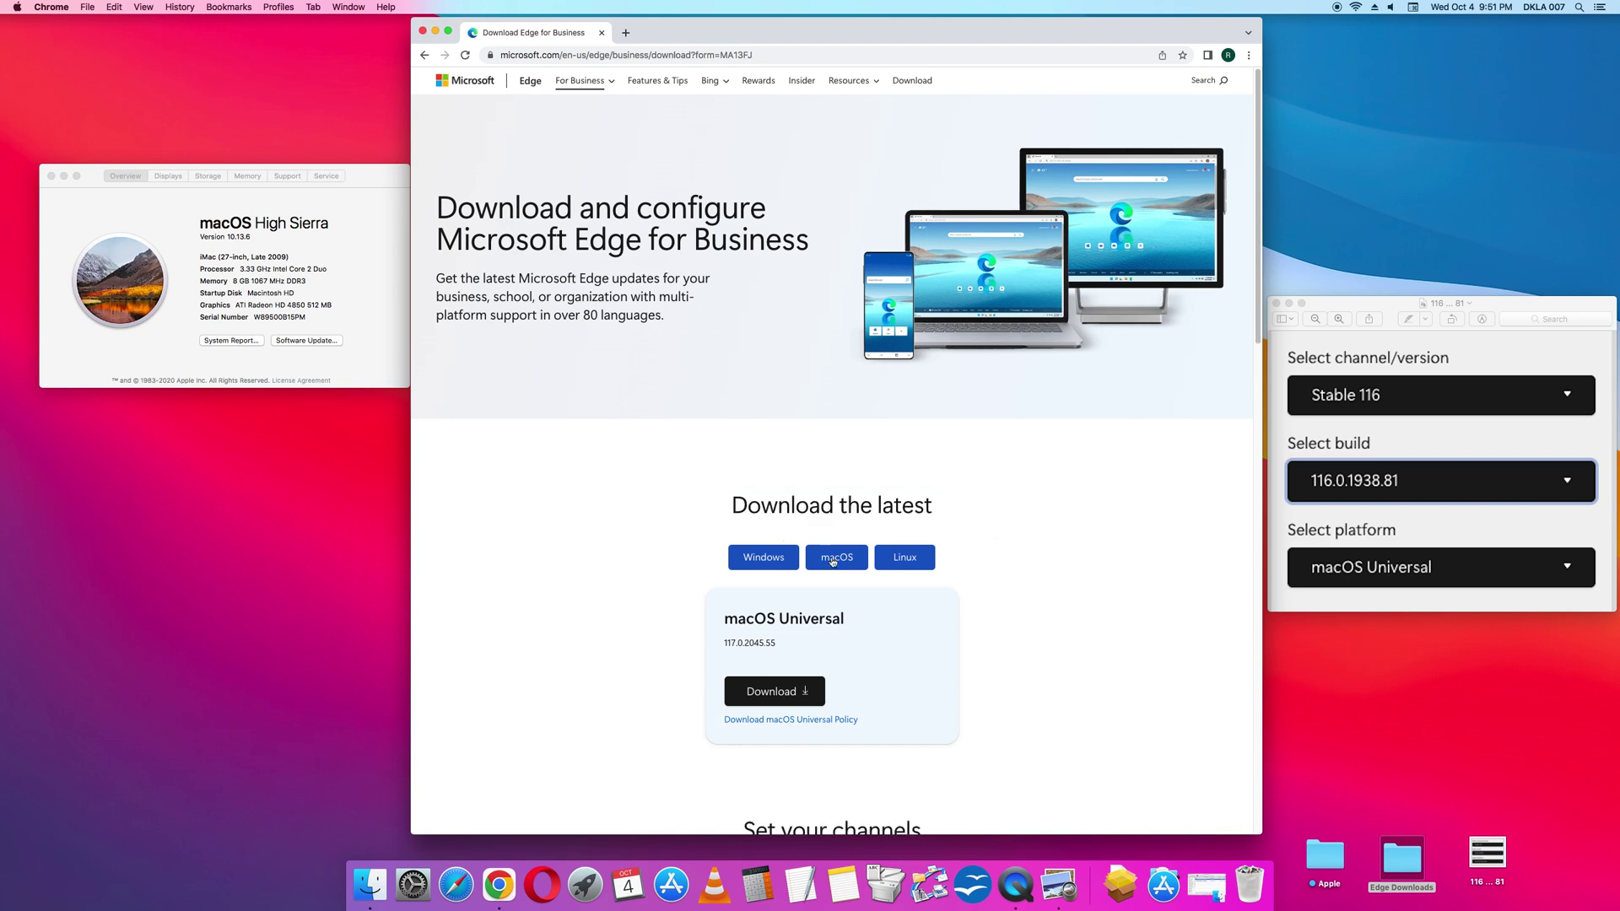
pyautogui.click(832, 561)
pyautogui.click(832, 561)
pyautogui.click(832, 561)
pyautogui.click(832, 561)
pyautogui.moveTo(788, 645); pyautogui.dragTo(725, 650)
# Step: Download the latest 117.0.2045.55 macOS package, accept the license, and open the Edge Downloads folder
pyautogui.click(790, 704)
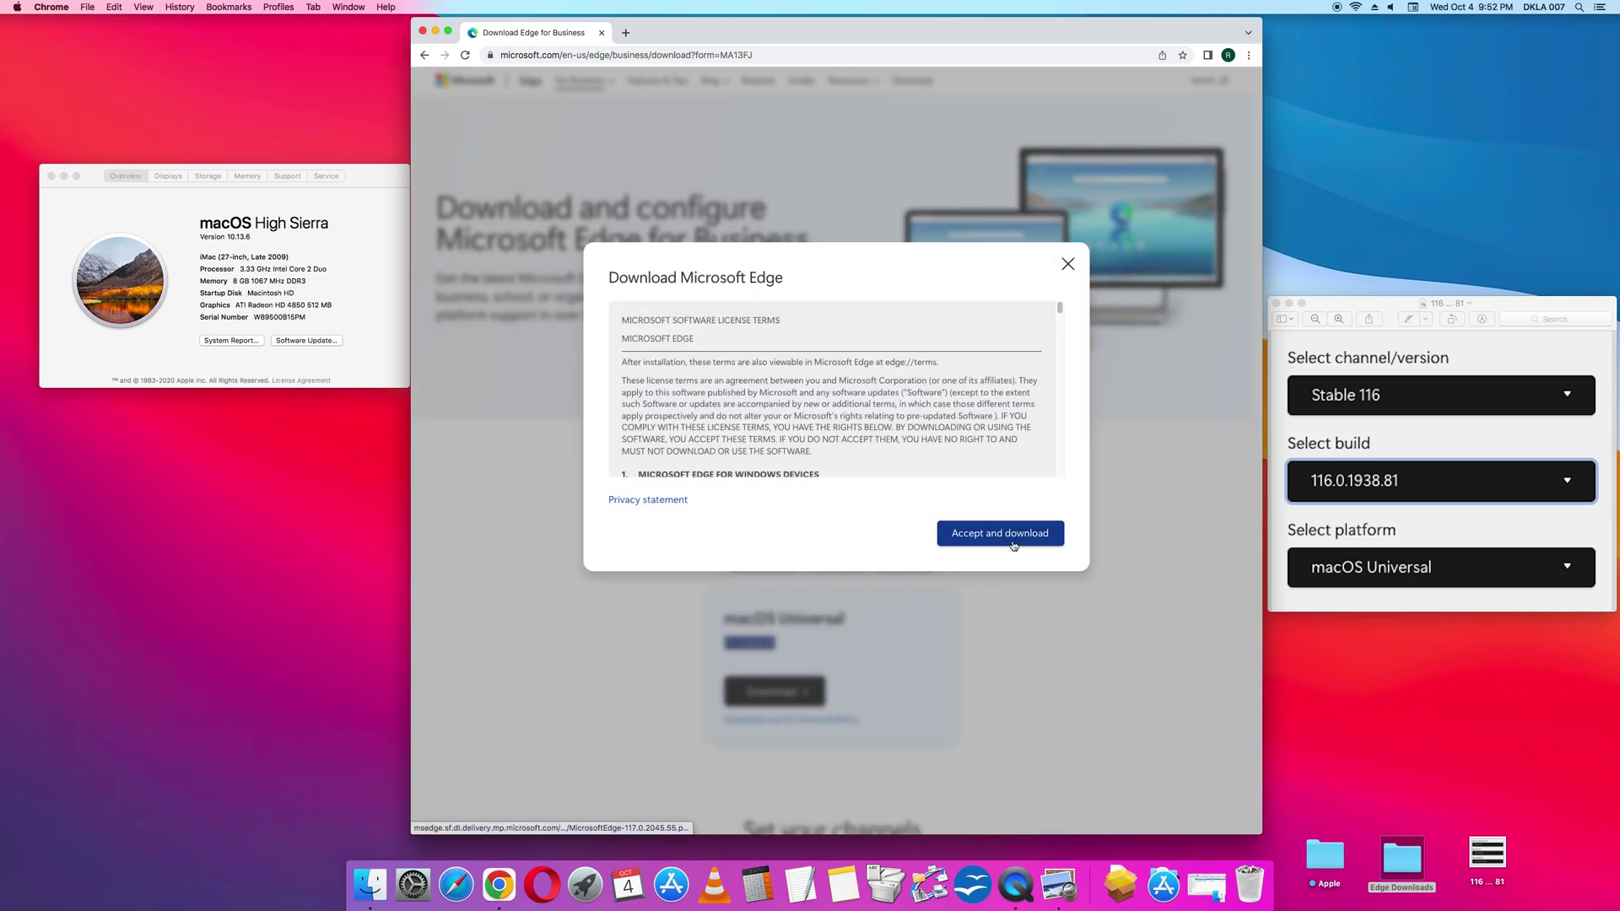
pyautogui.click(1013, 543)
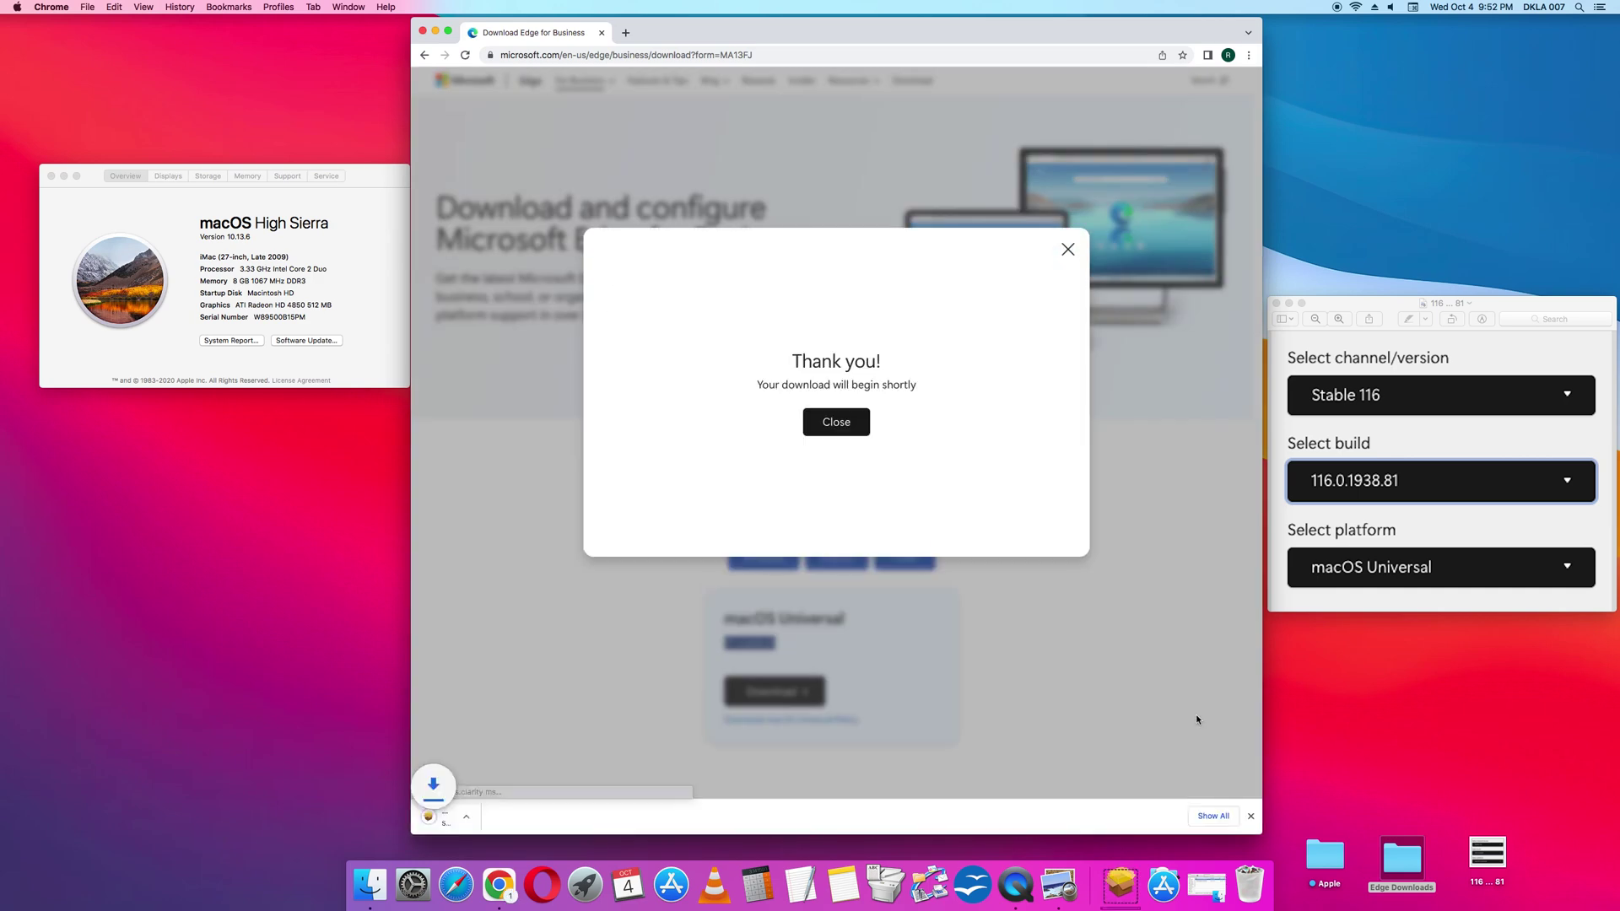
pyautogui.doubleClick(1389, 858)
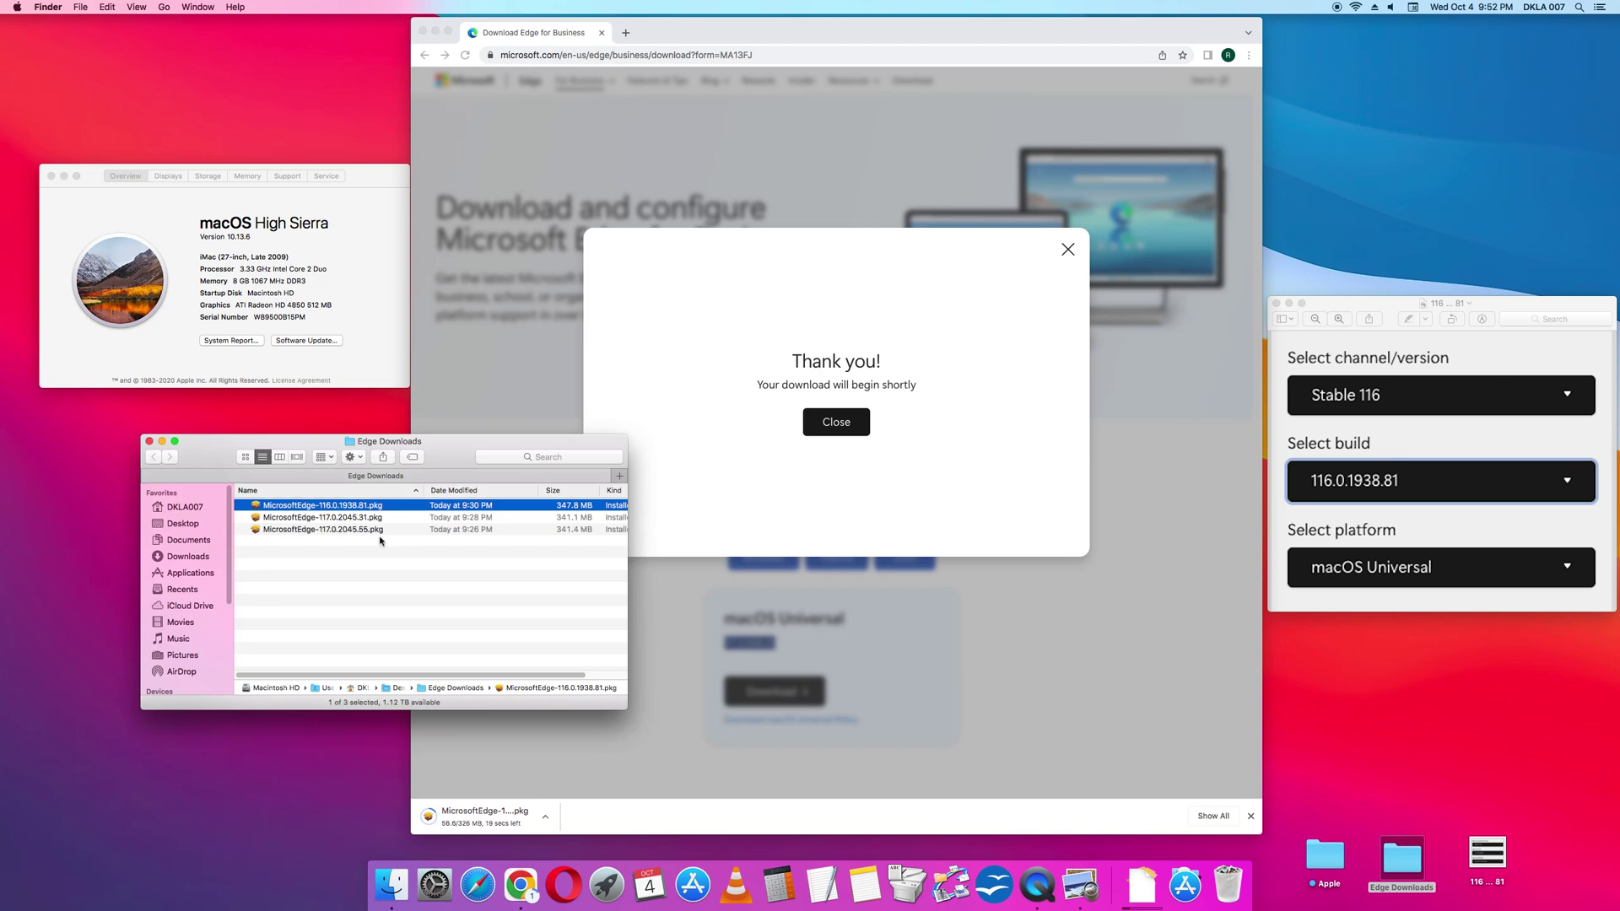
# Step: Sort Edge Downloads by date modified and launch MicrosoftEdge-117.0.2045.55.pkg
pyautogui.click(379, 541)
pyautogui.click(393, 528)
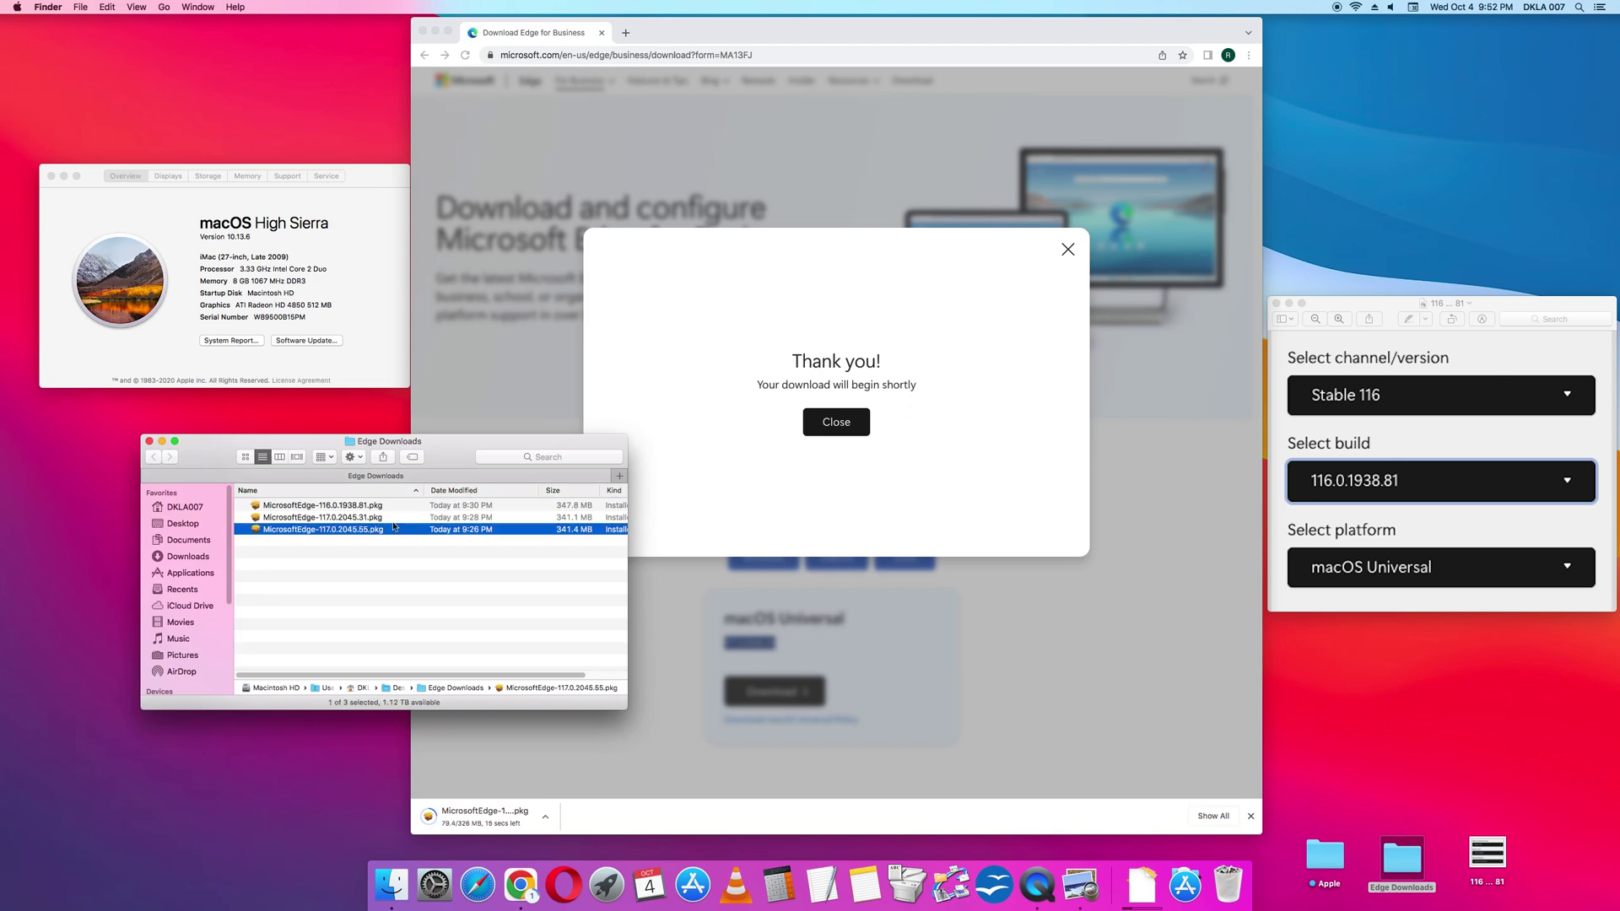
pyautogui.click(453, 489)
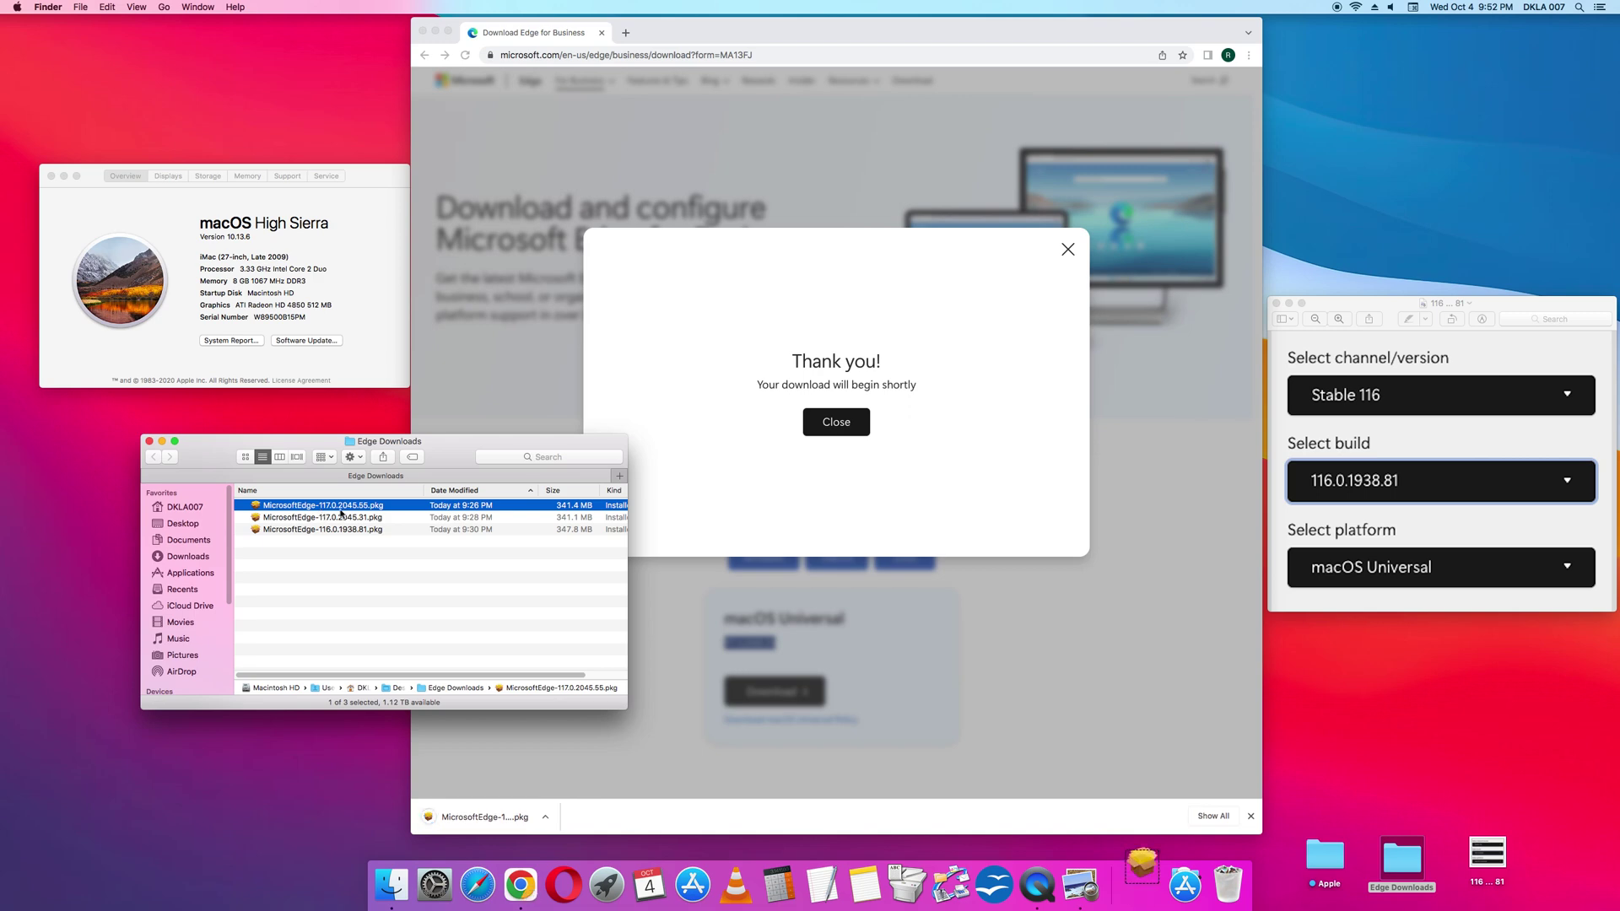
pyautogui.doubleClick(340, 508)
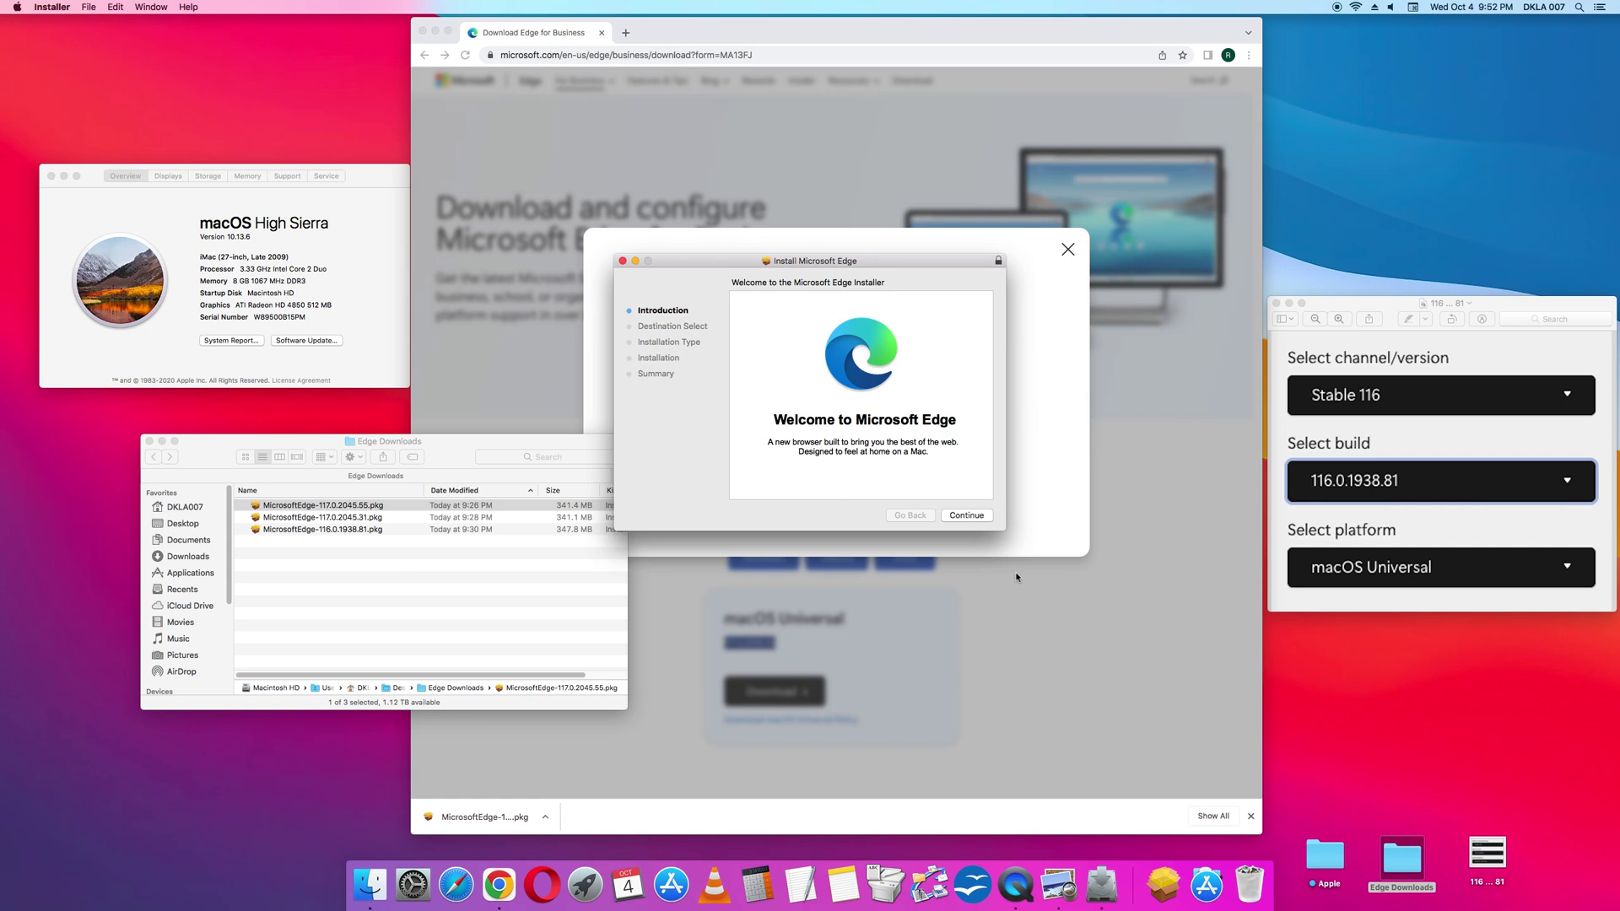
# Step: Continue to Select a Destination, see the macOS 10.15 requirement, and close the Installer
pyautogui.click(966, 515)
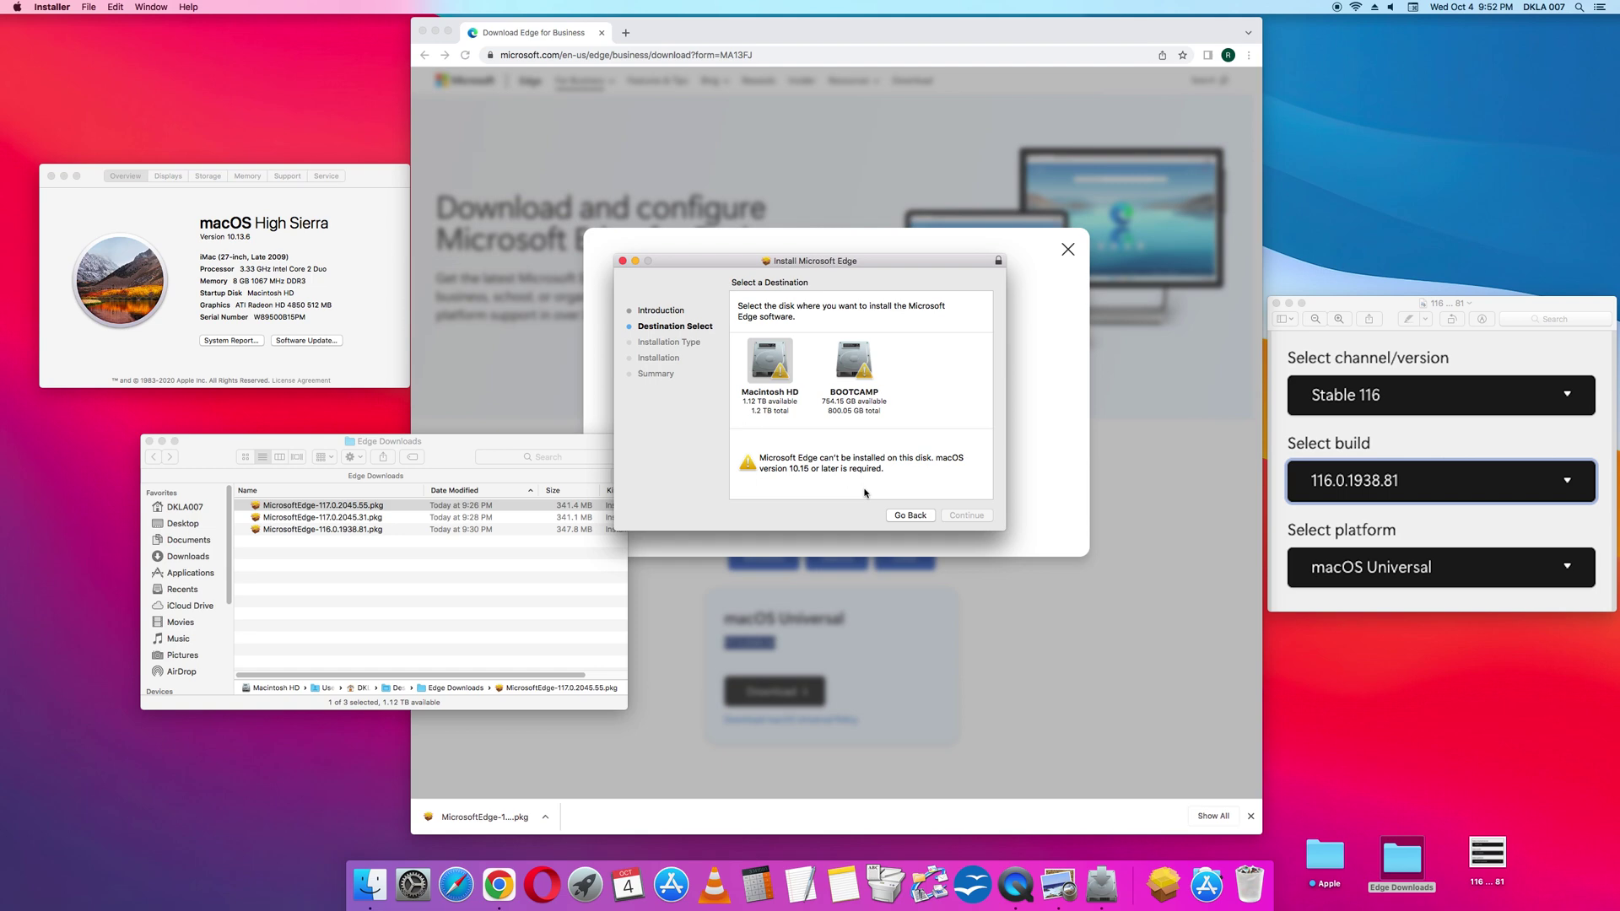
pyautogui.click(621, 261)
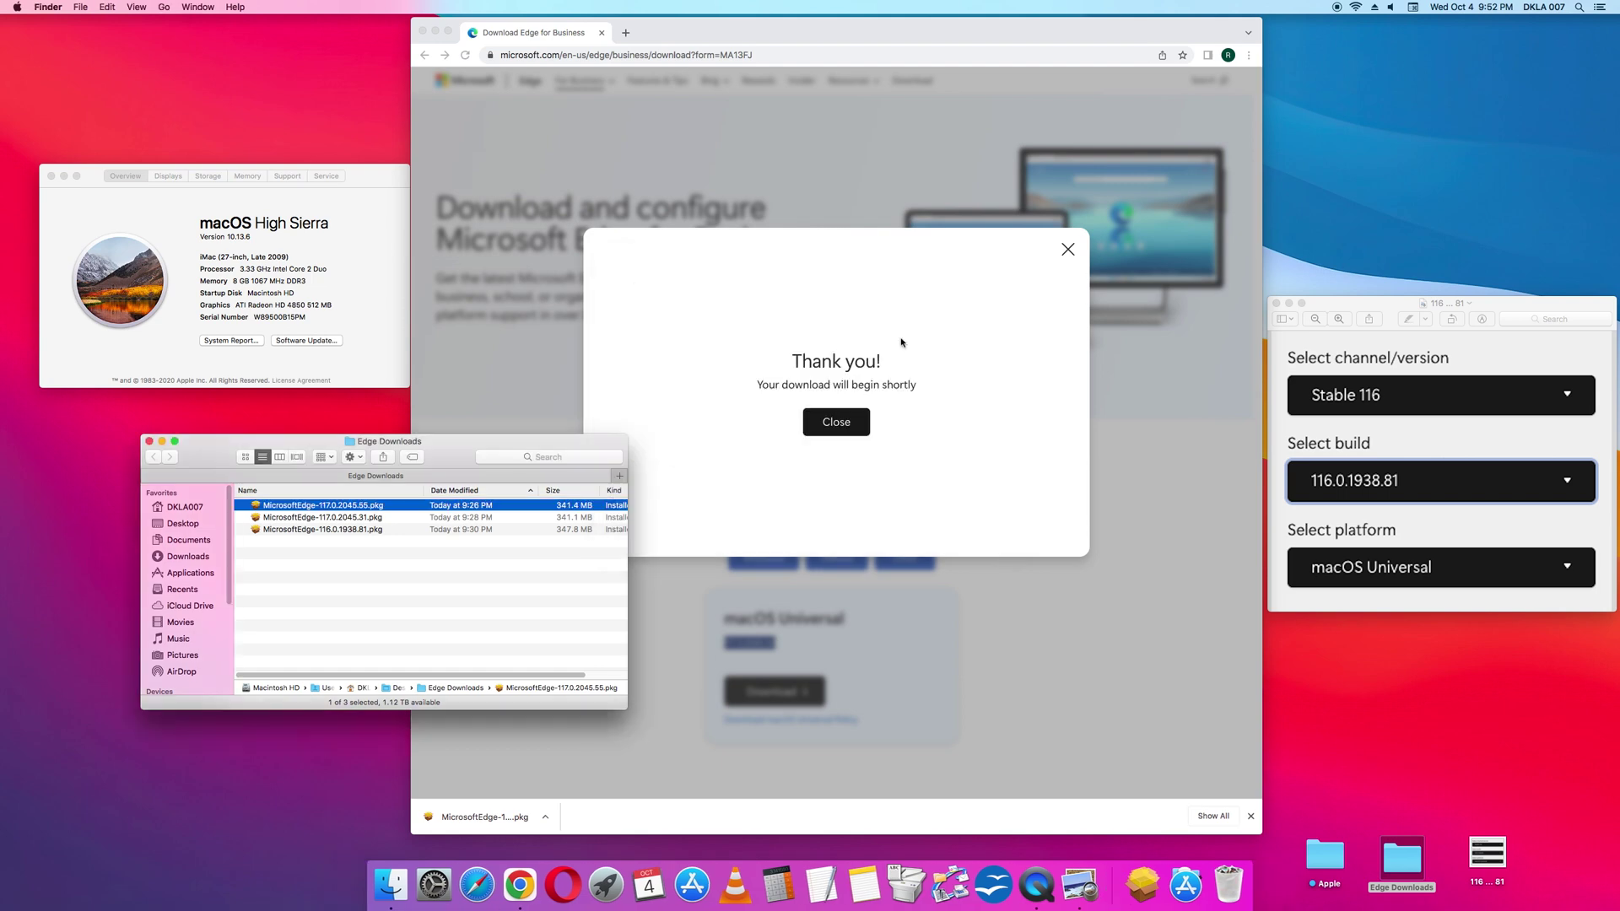
# Step: Return to Chrome, dismiss the thank-you dialog and downloads bar, and open the older-version channel list
pyautogui.click(1066, 259)
pyautogui.click(1063, 249)
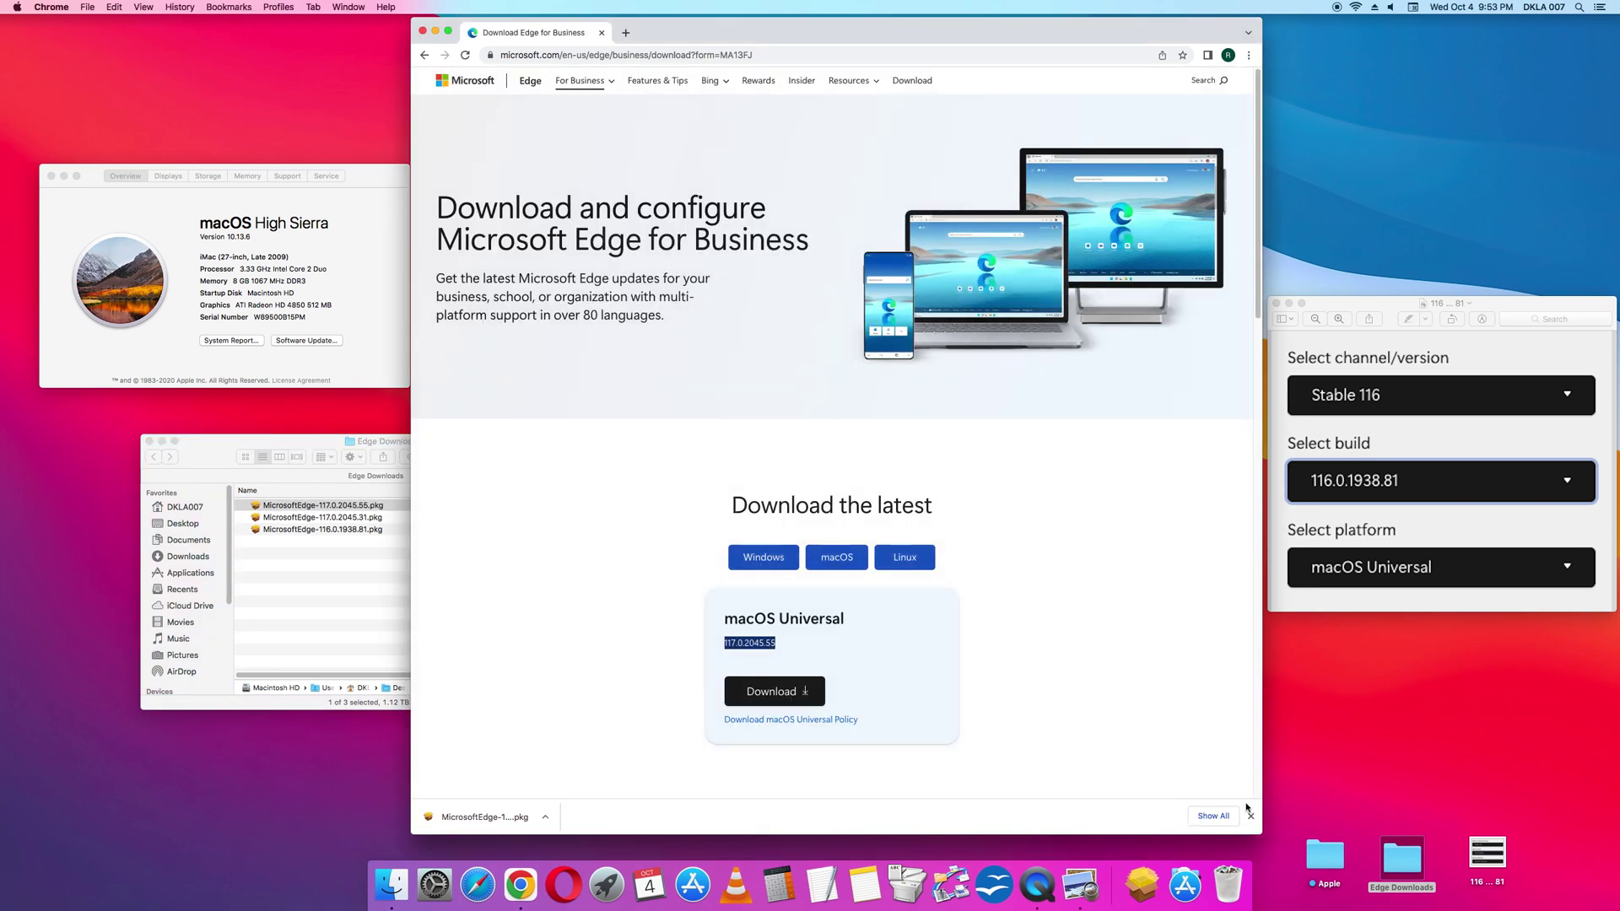
pyautogui.click(1250, 815)
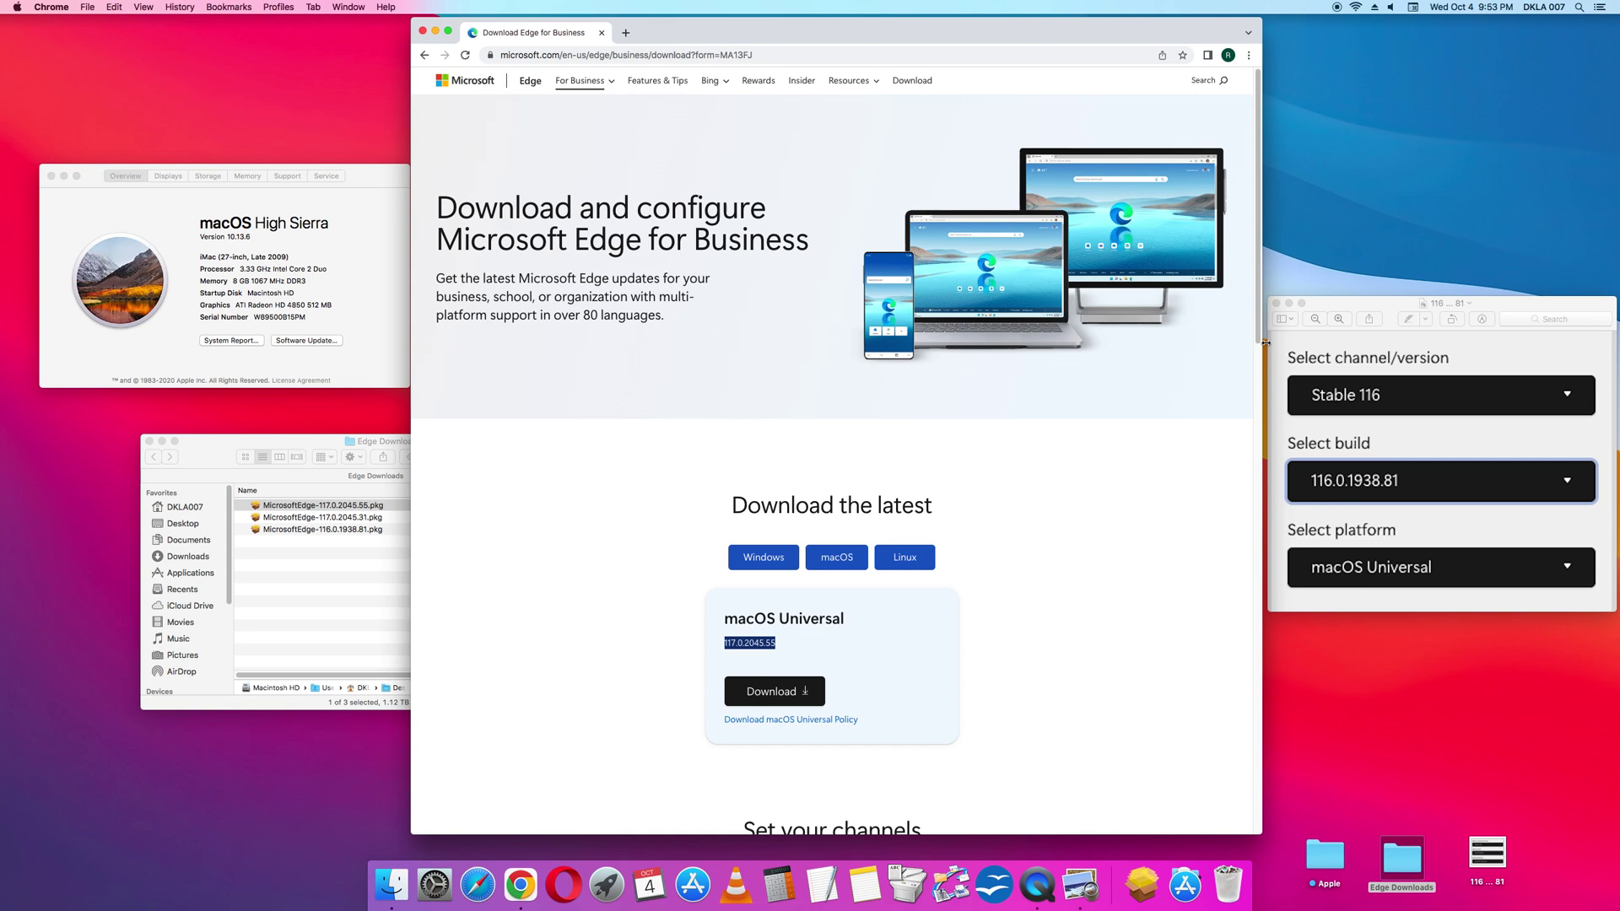
pyautogui.scroll(-1, 1256, 346)
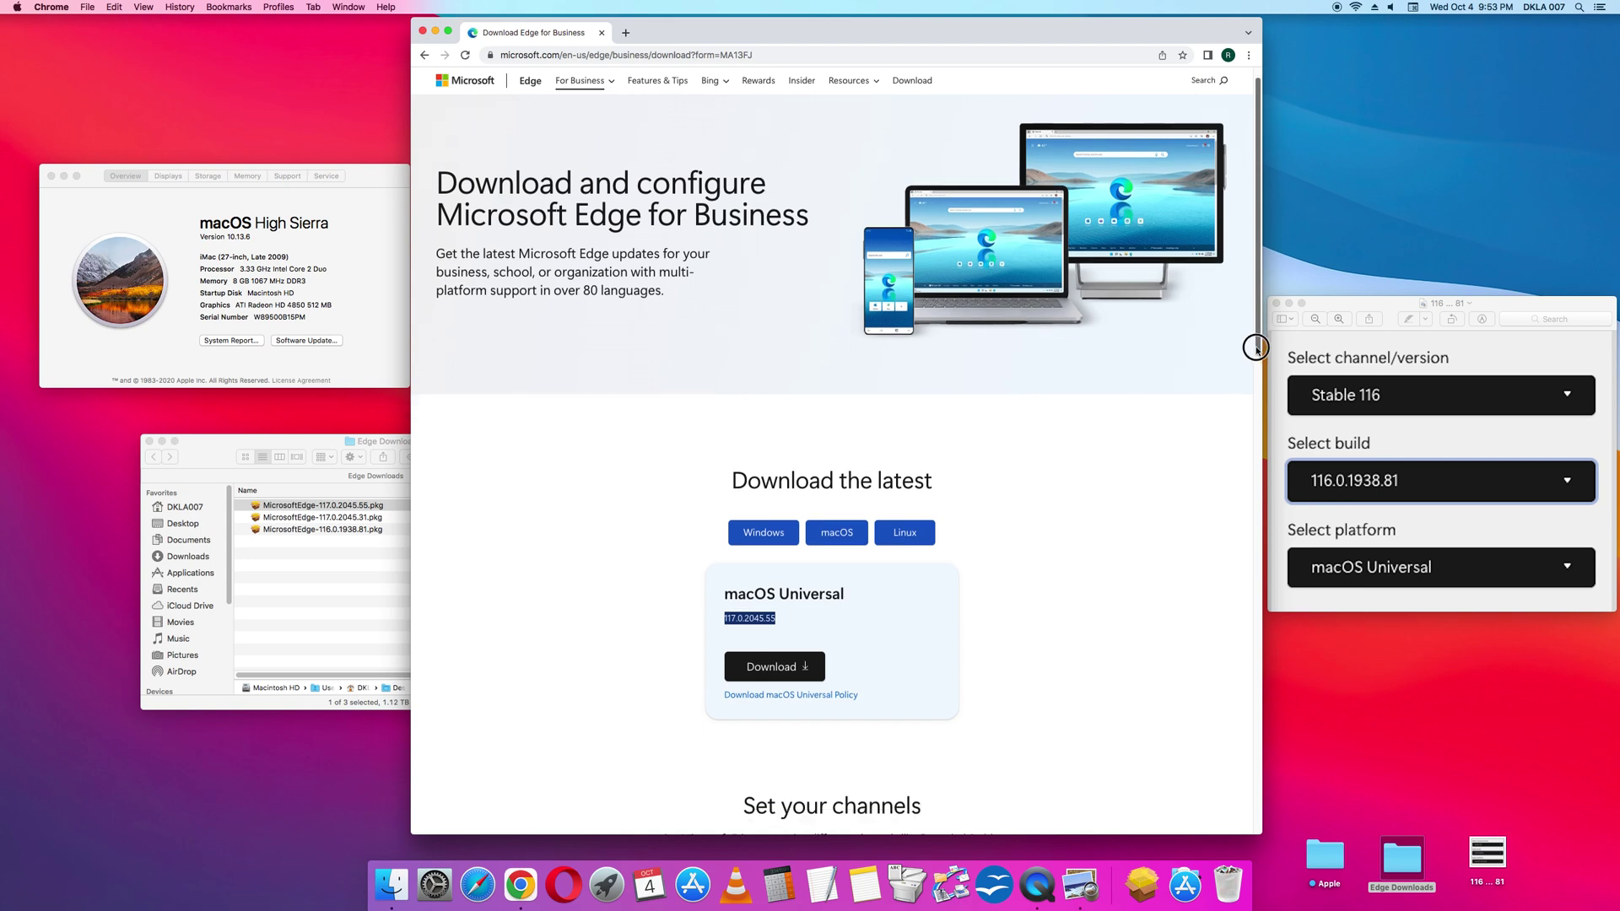
pyautogui.scroll(-5, 1256, 347)
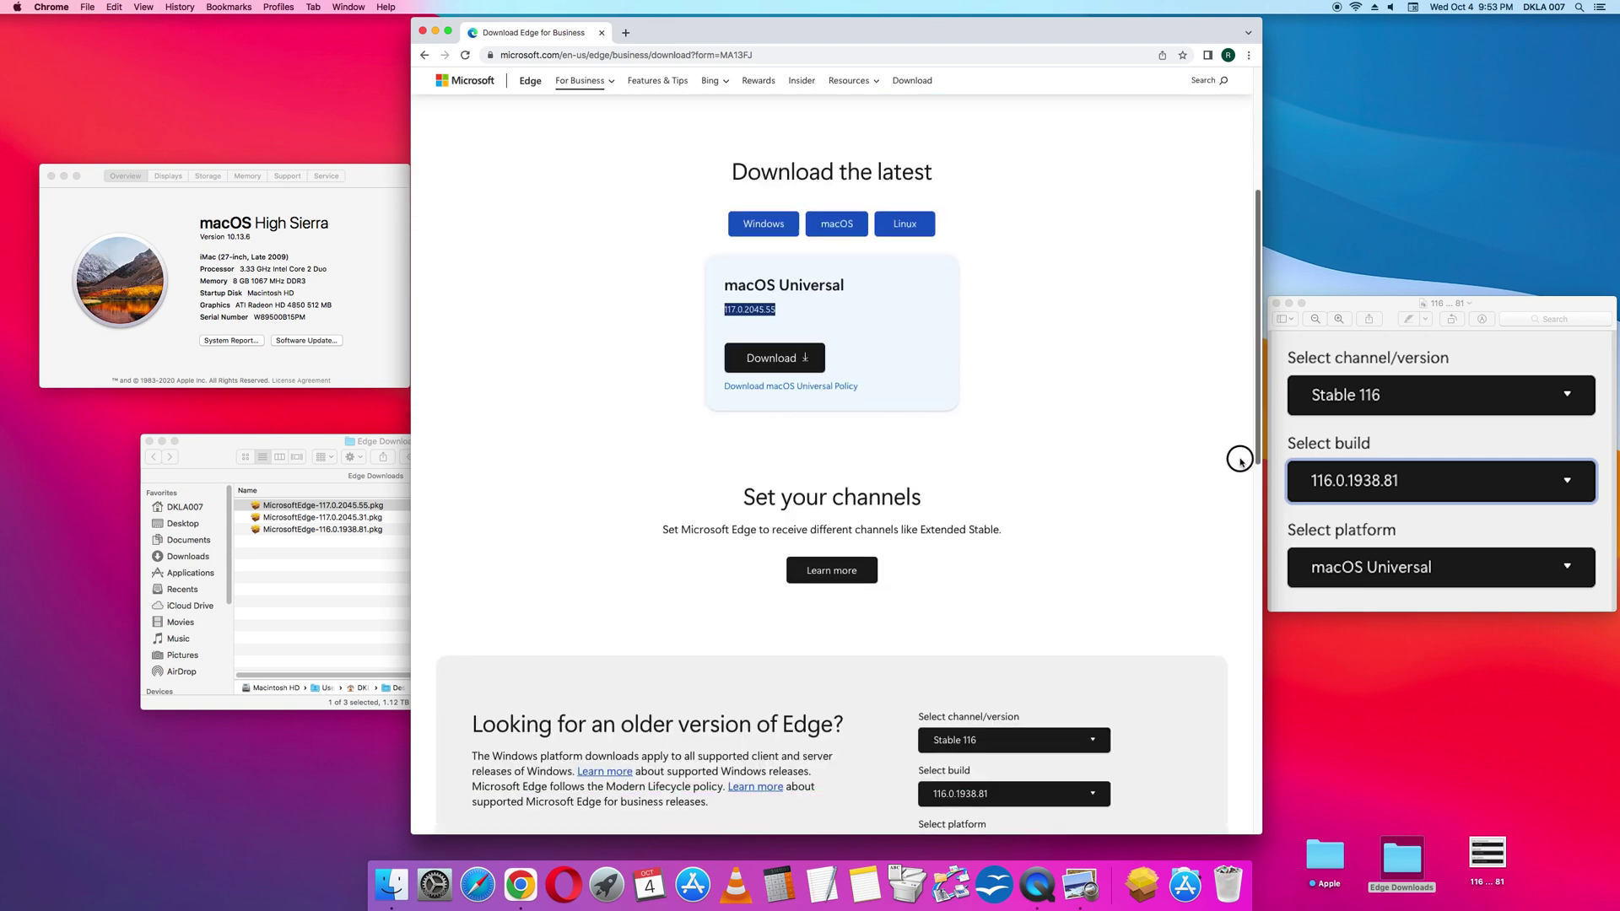
pyautogui.scroll(-3, 1240, 460)
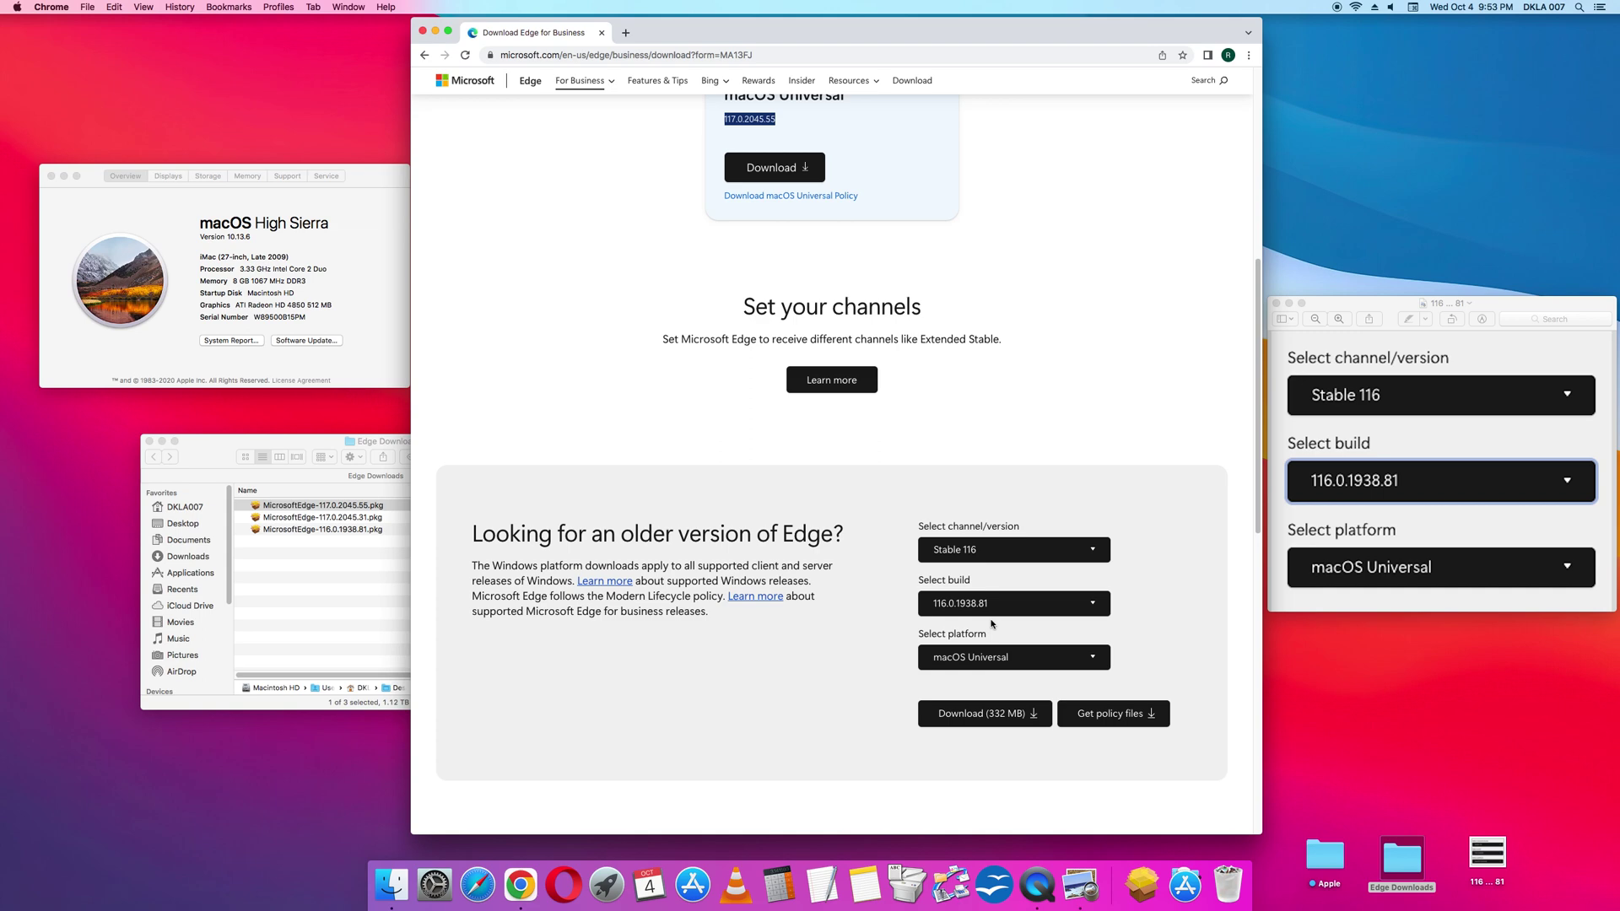
pyautogui.click(993, 549)
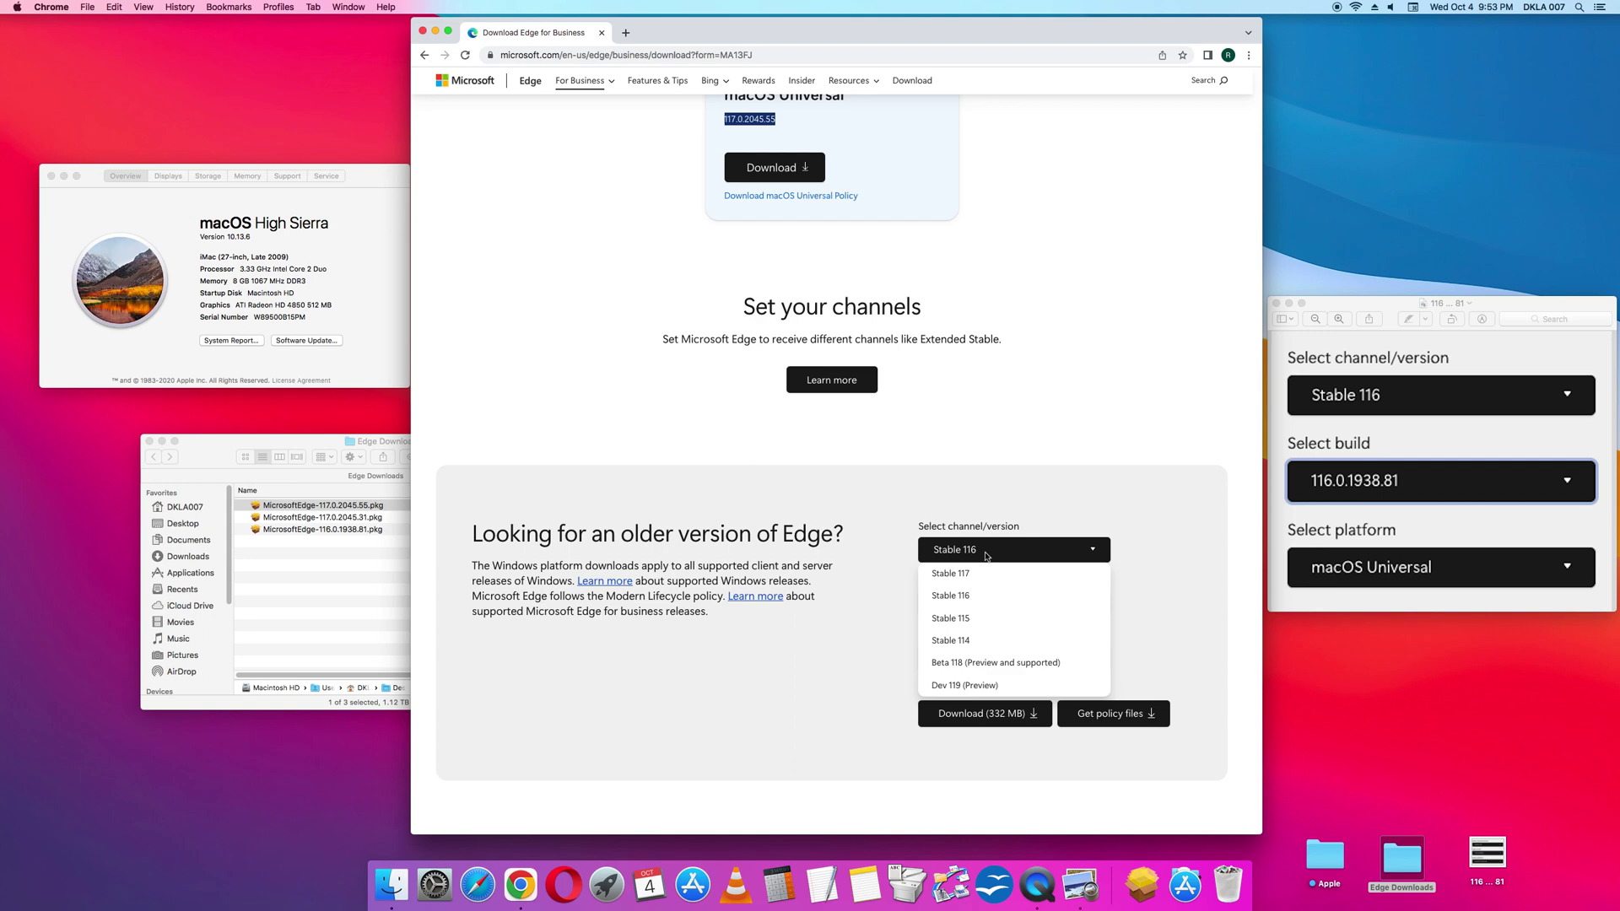
# Step: Set the older-version channel to Stable 117
pyautogui.click(982, 574)
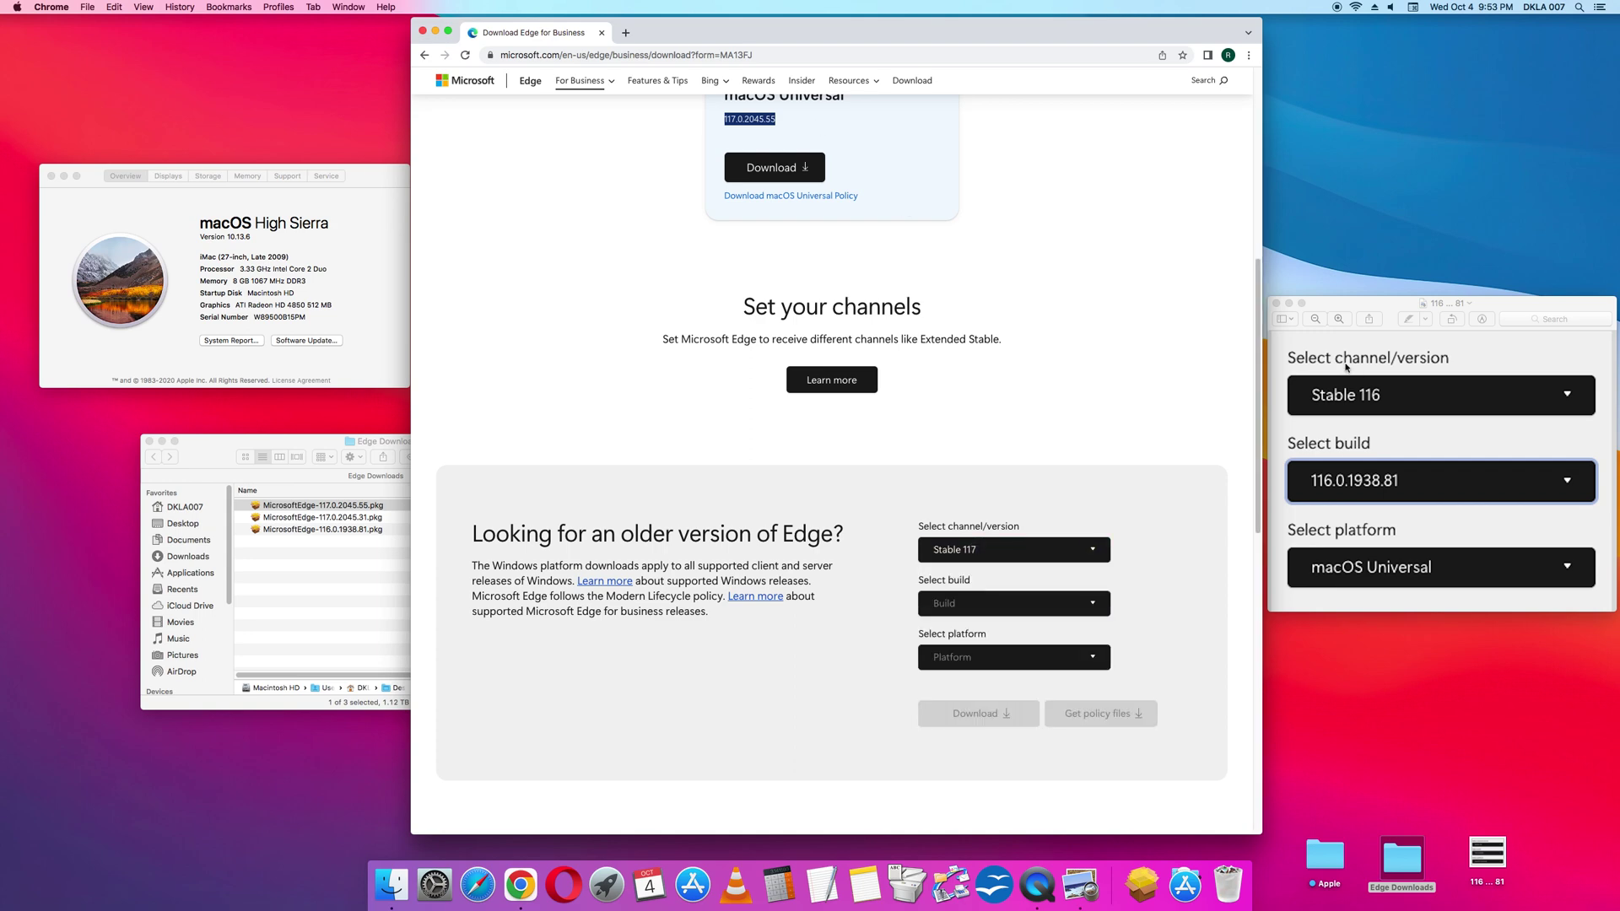
pyautogui.scroll(3, 1096, 321)
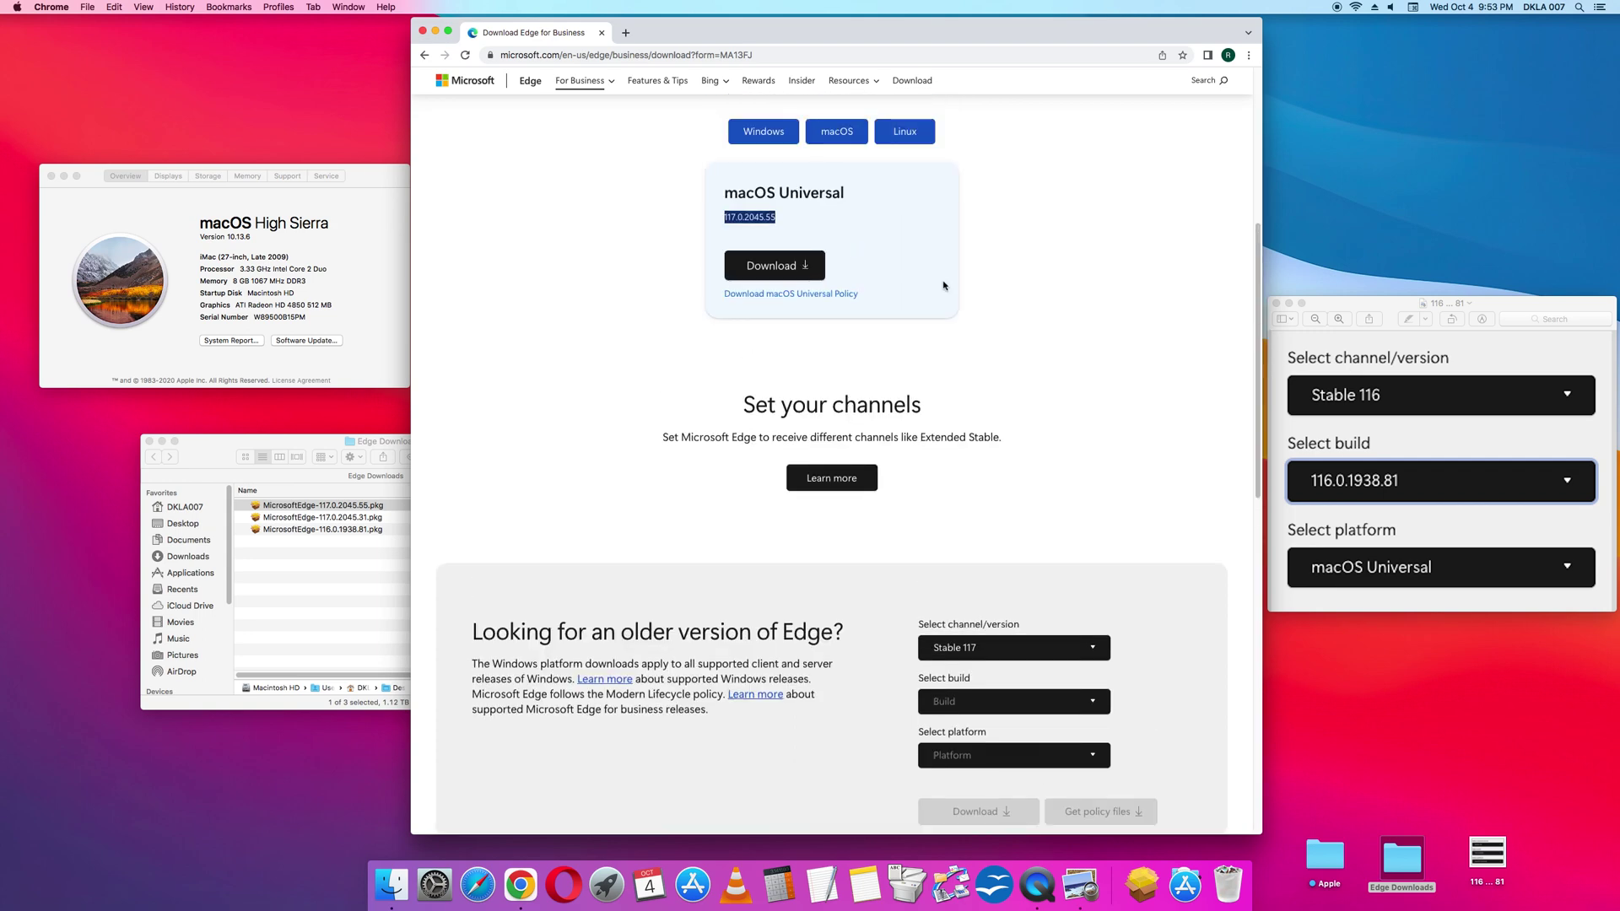
pyautogui.click(733, 236)
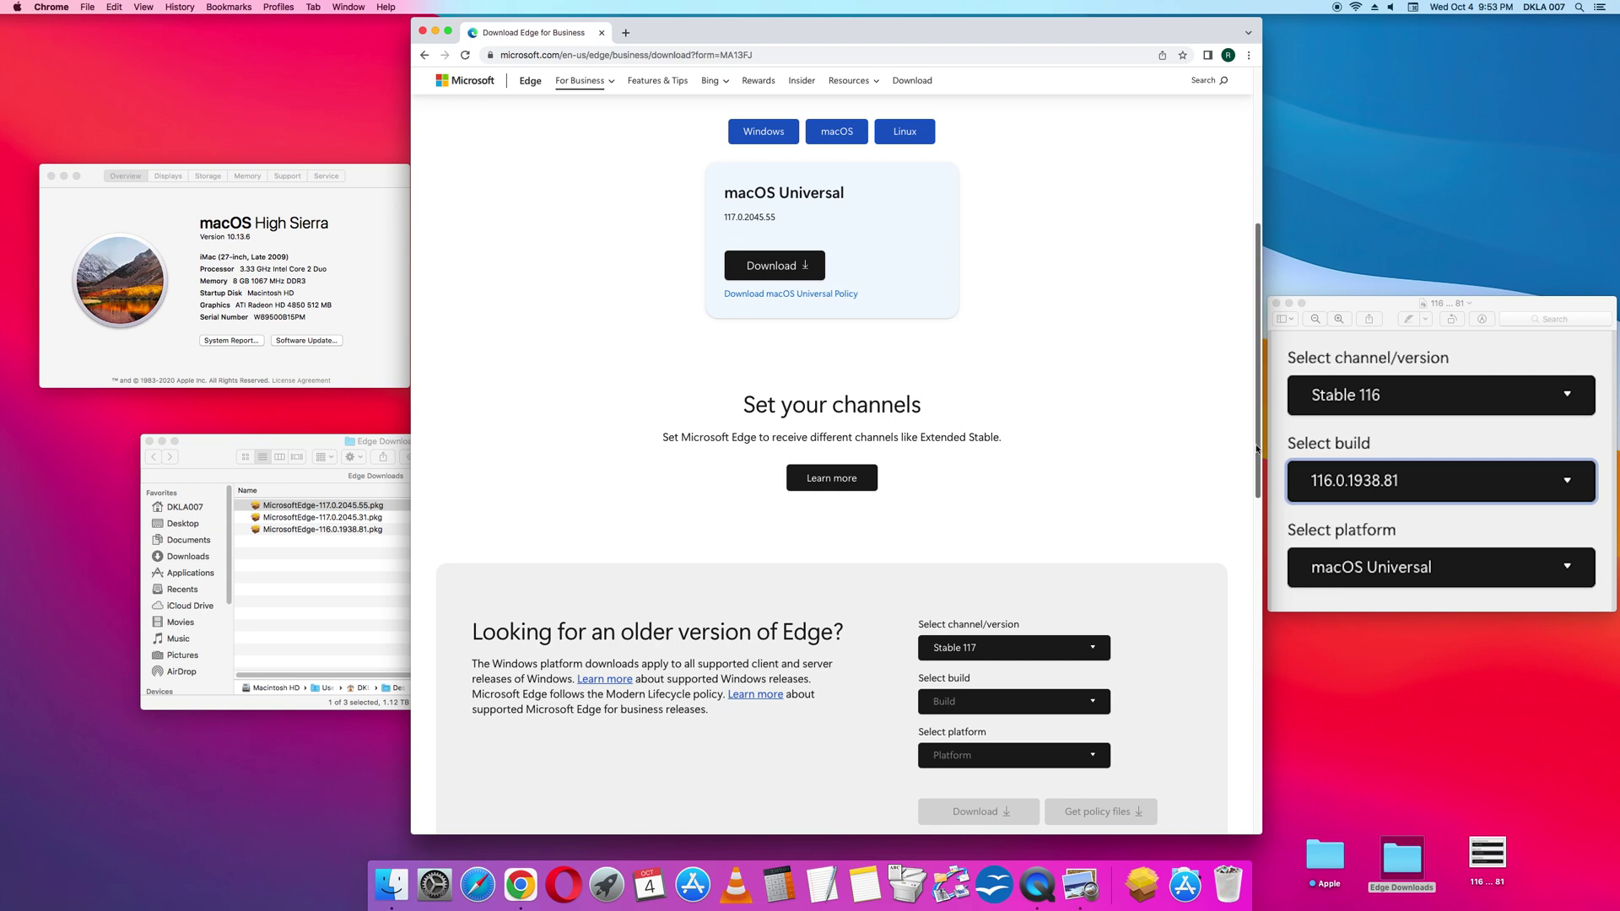
pyautogui.scroll(-5, 1256, 449)
pyautogui.click(1037, 369)
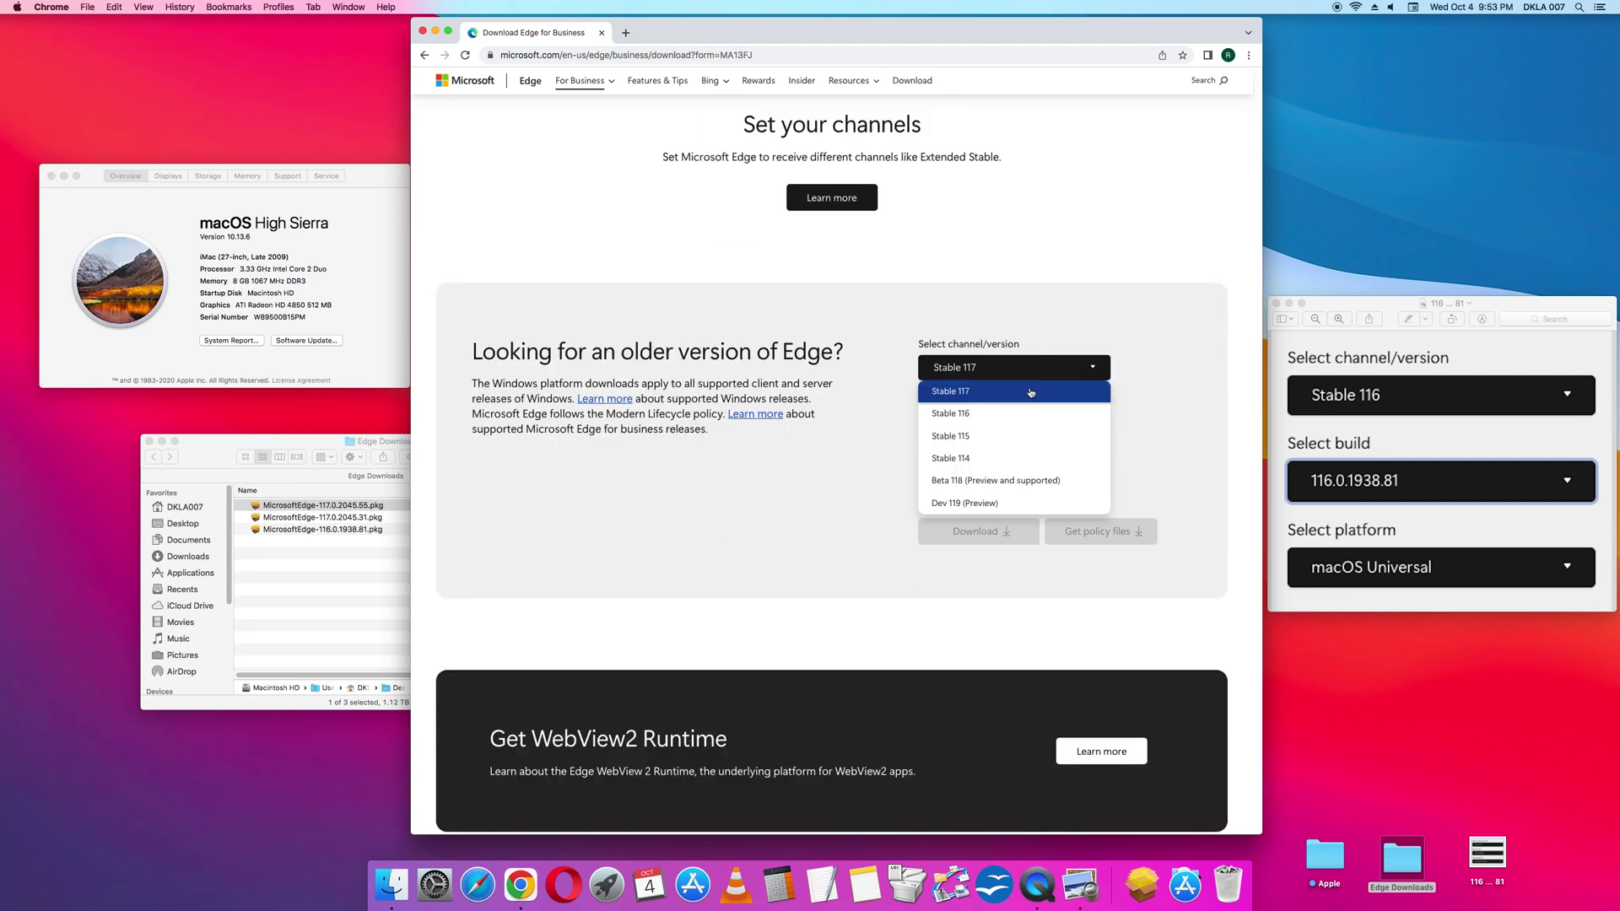
pyautogui.click(1030, 392)
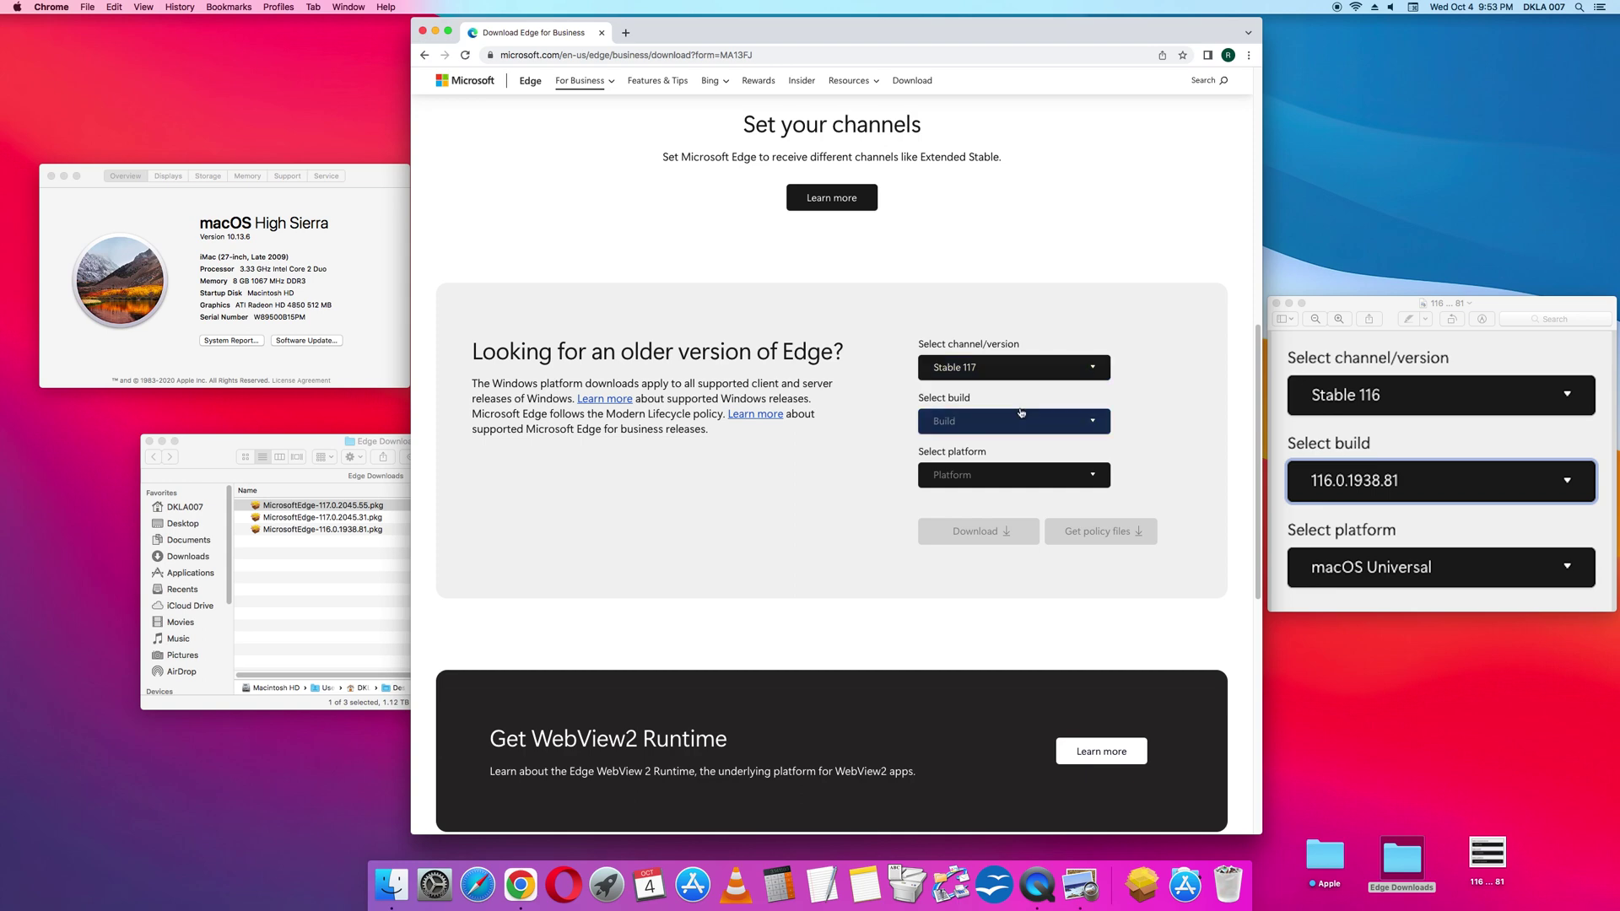
# Step: Choose build 117.0.2045.31 and macOS Universal, making the 325 MB download available
pyautogui.click(1020, 418)
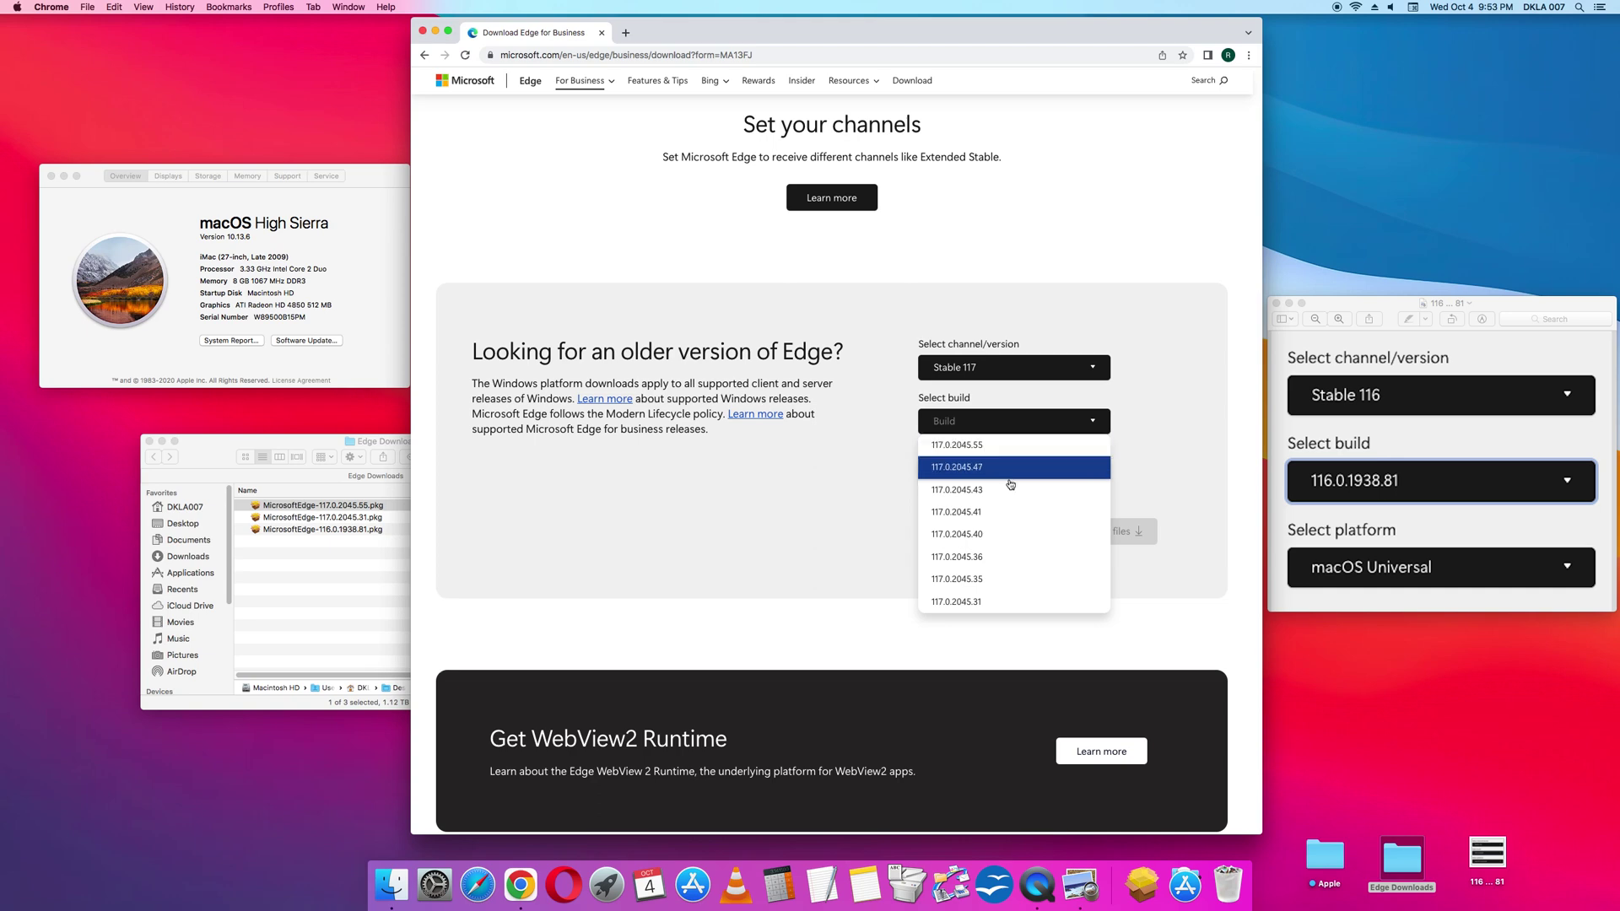
pyautogui.click(979, 599)
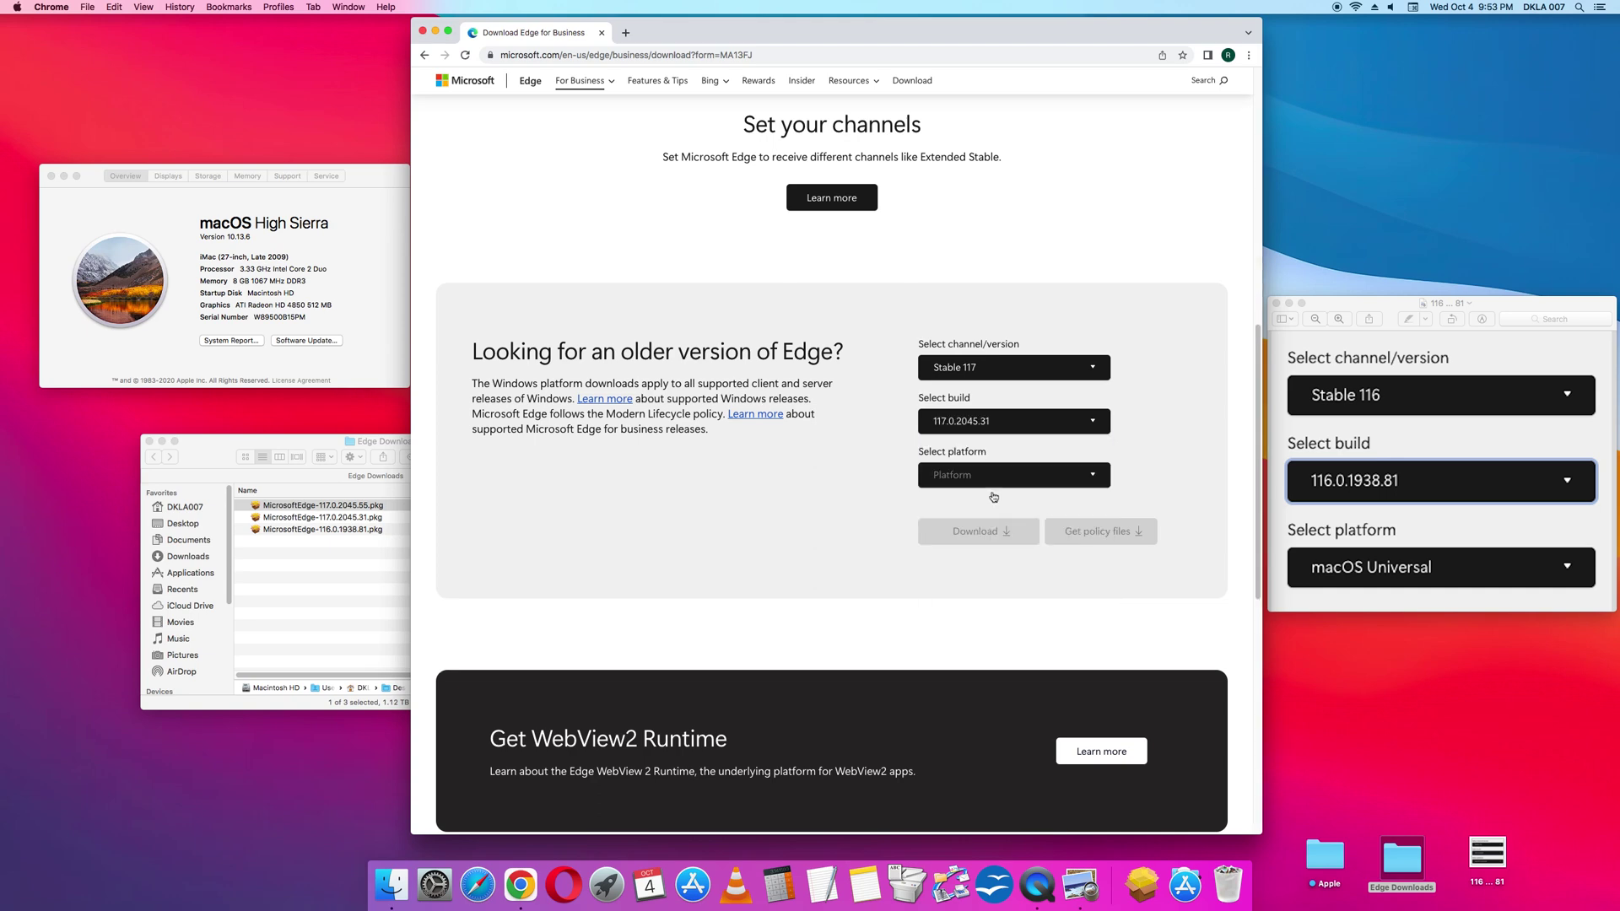
pyautogui.click(986, 432)
pyautogui.click(981, 572)
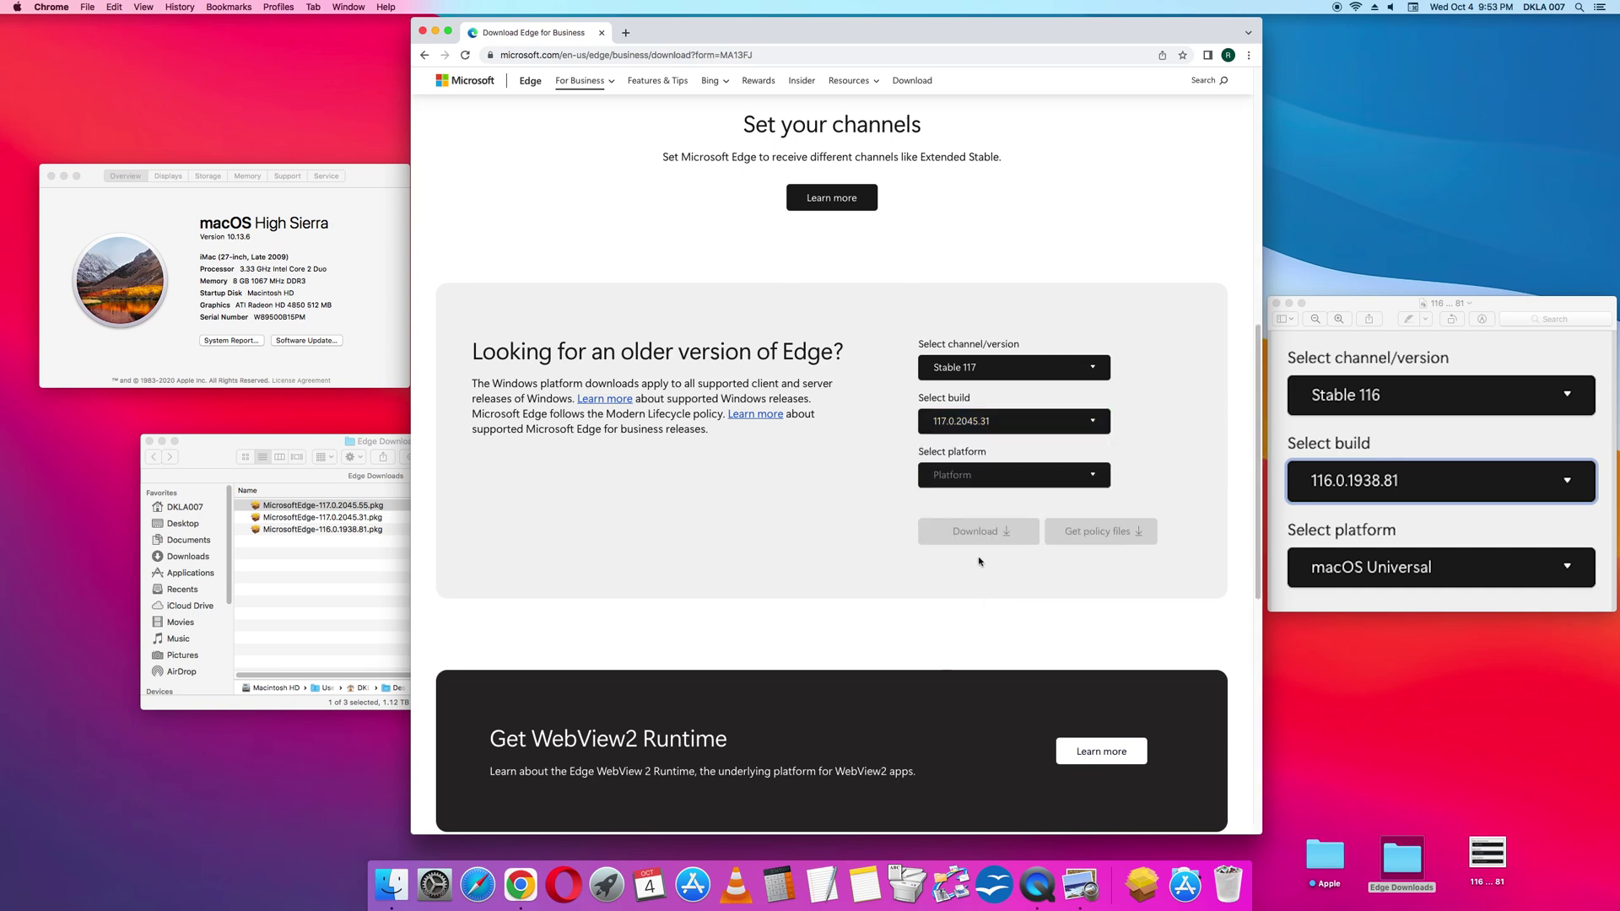
pyautogui.click(970, 474)
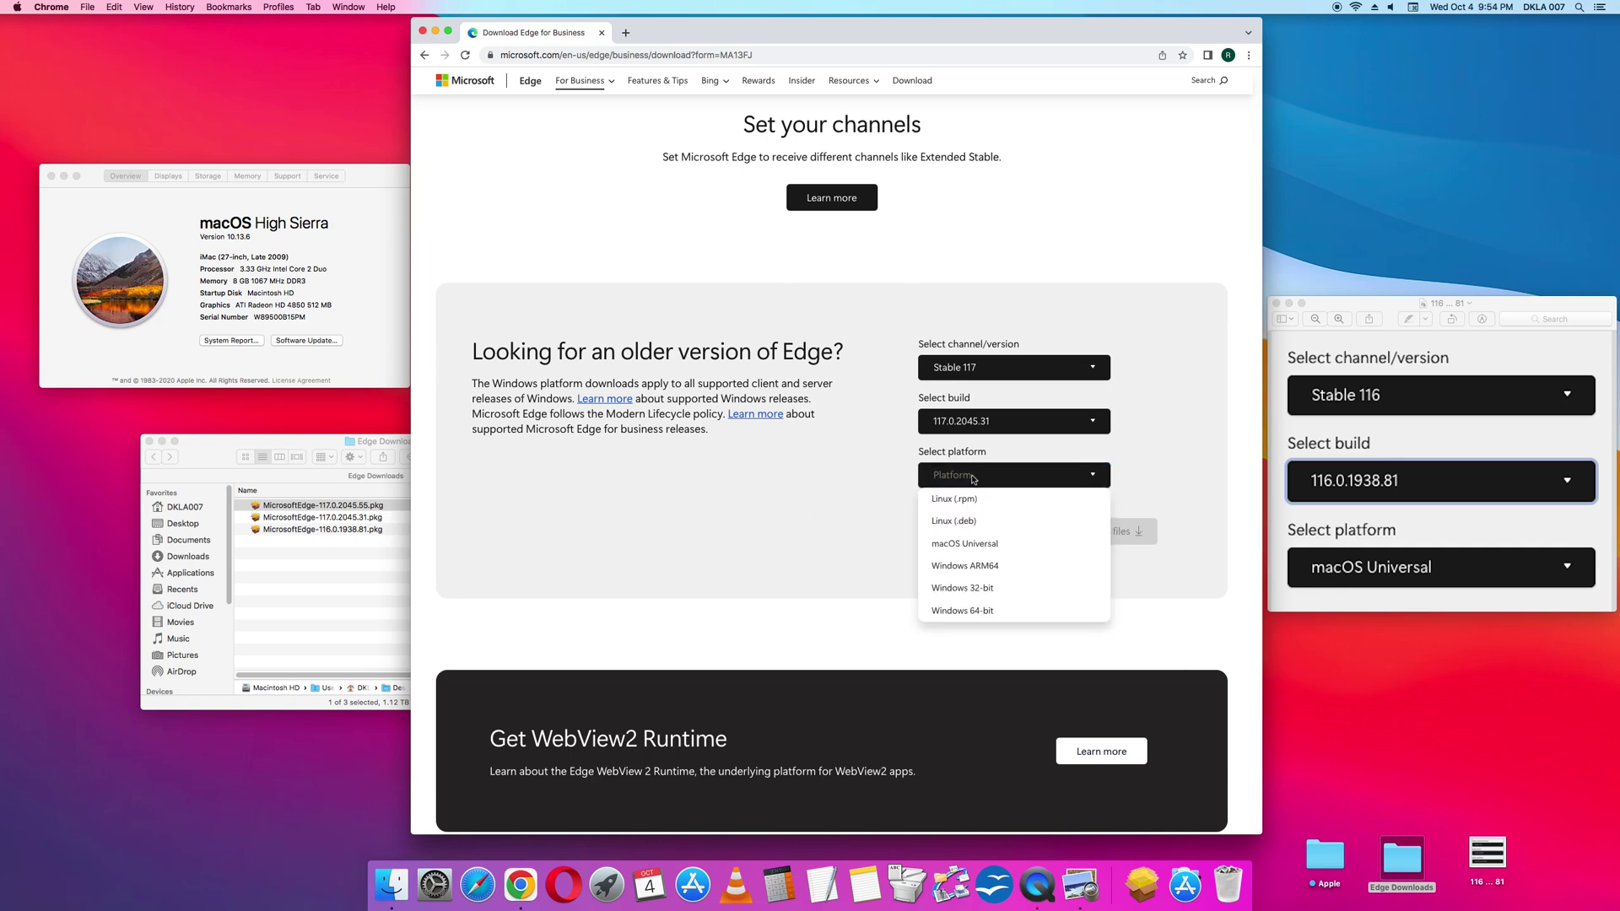
pyautogui.click(1008, 554)
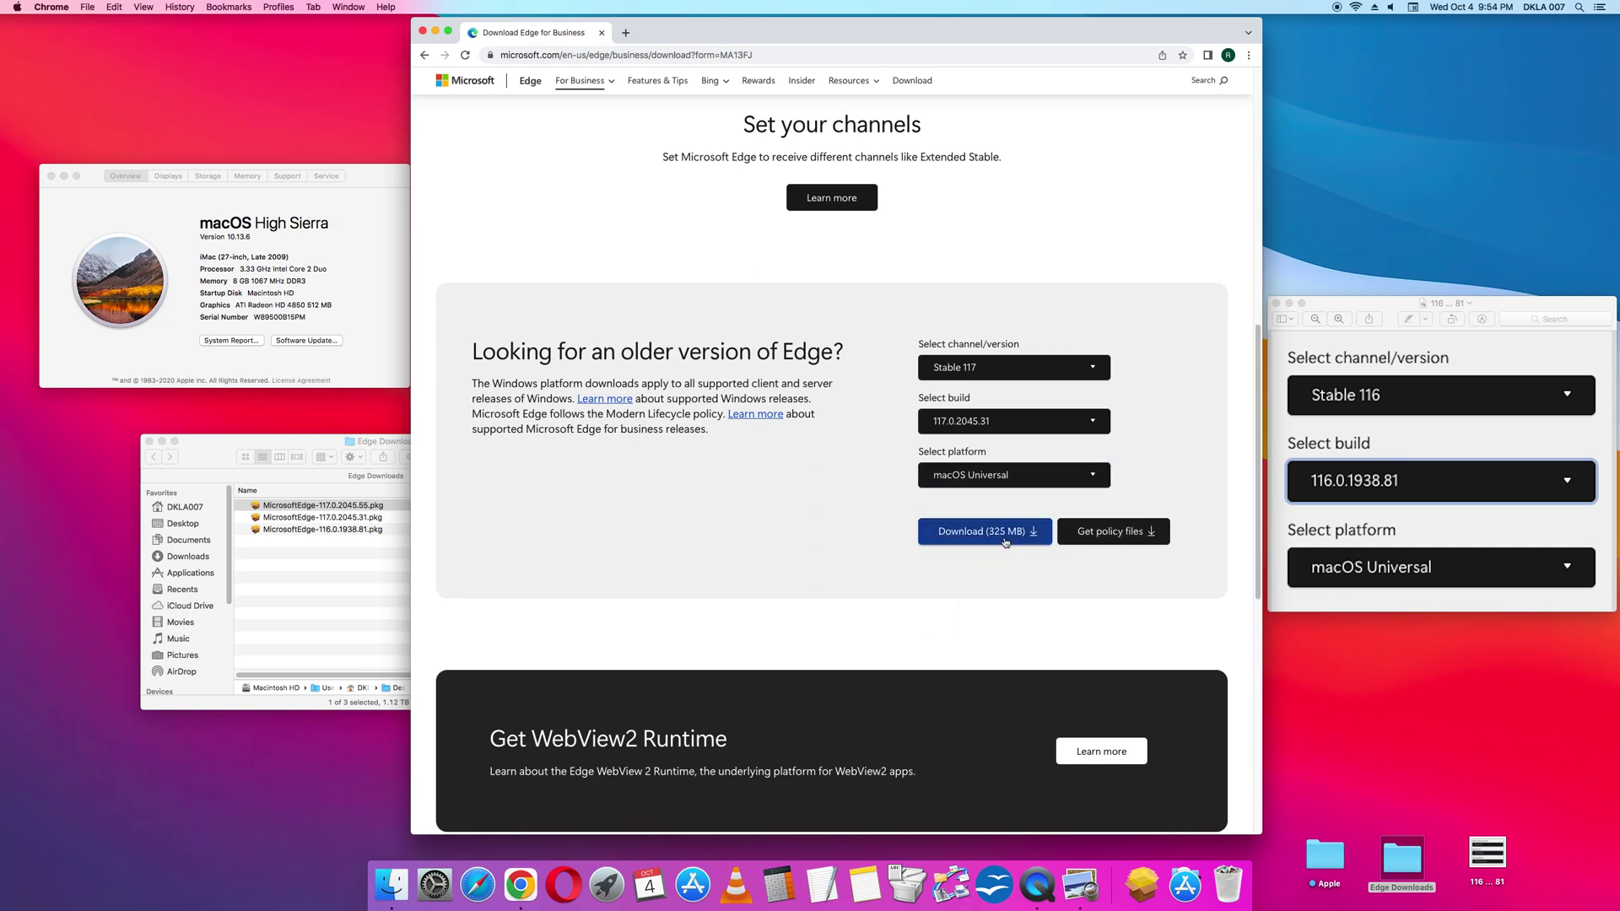
pyautogui.click(308, 508)
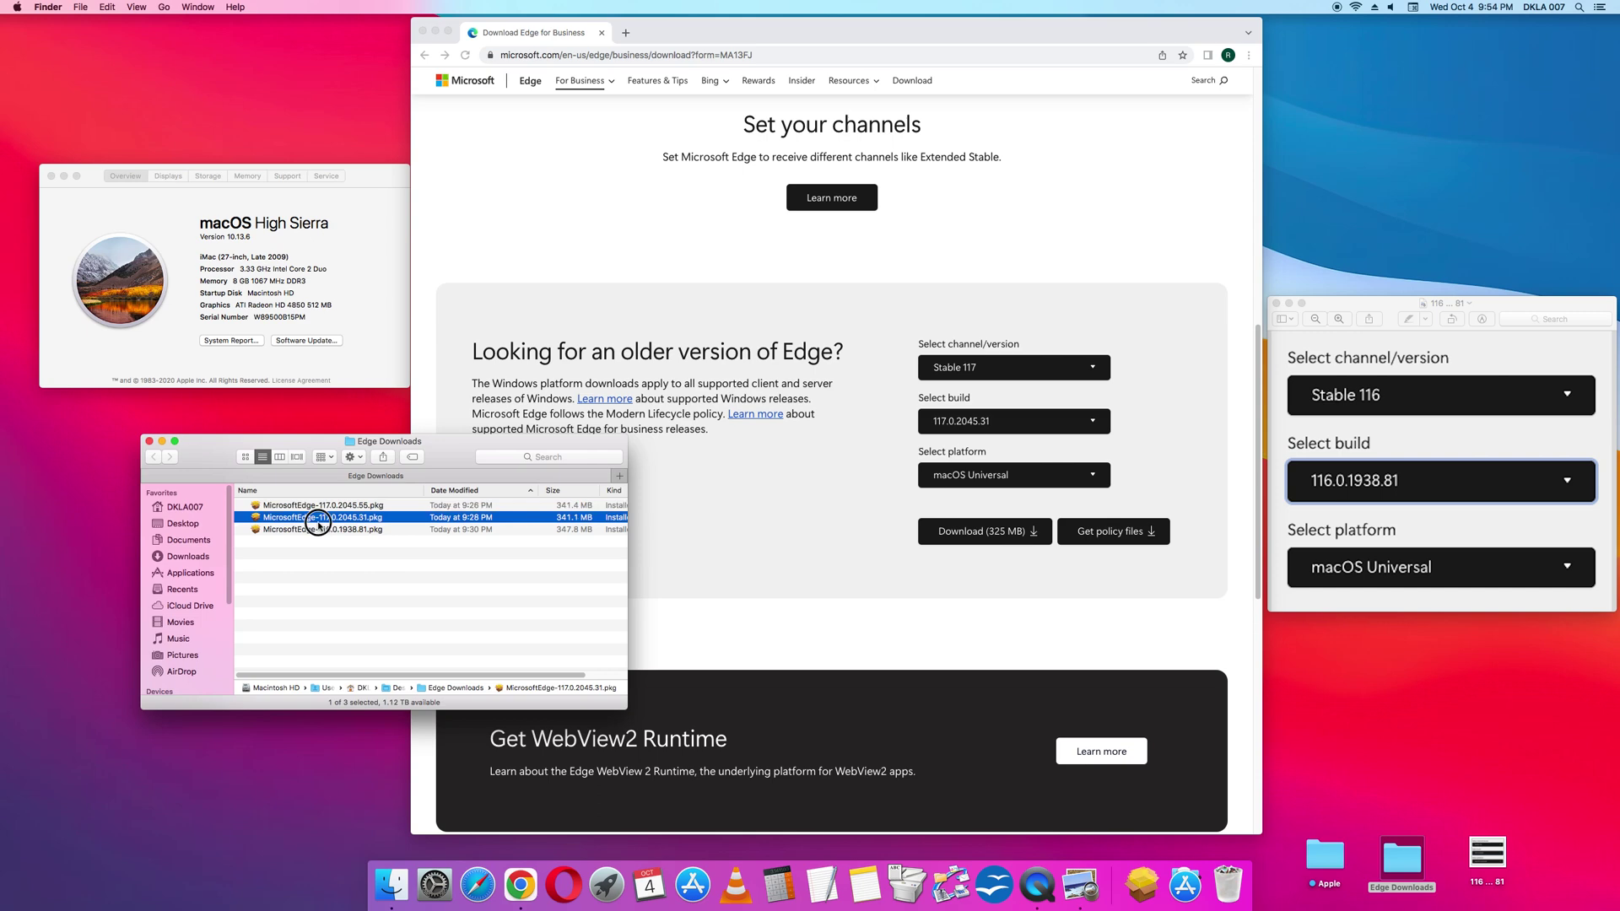
pyautogui.click(318, 518)
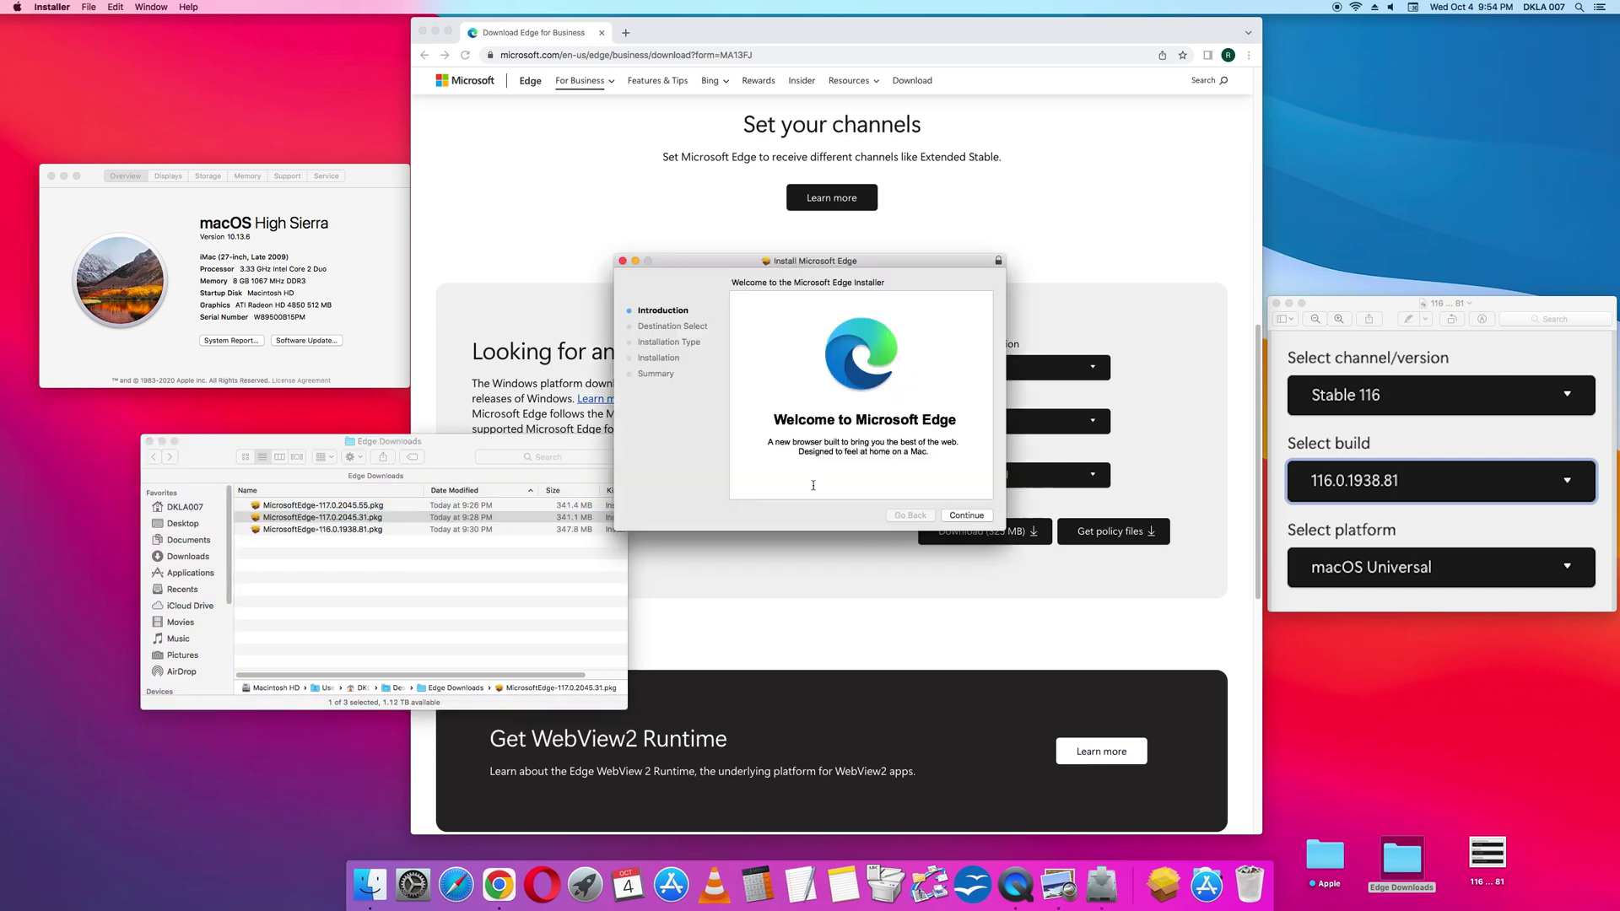
pyautogui.click(974, 516)
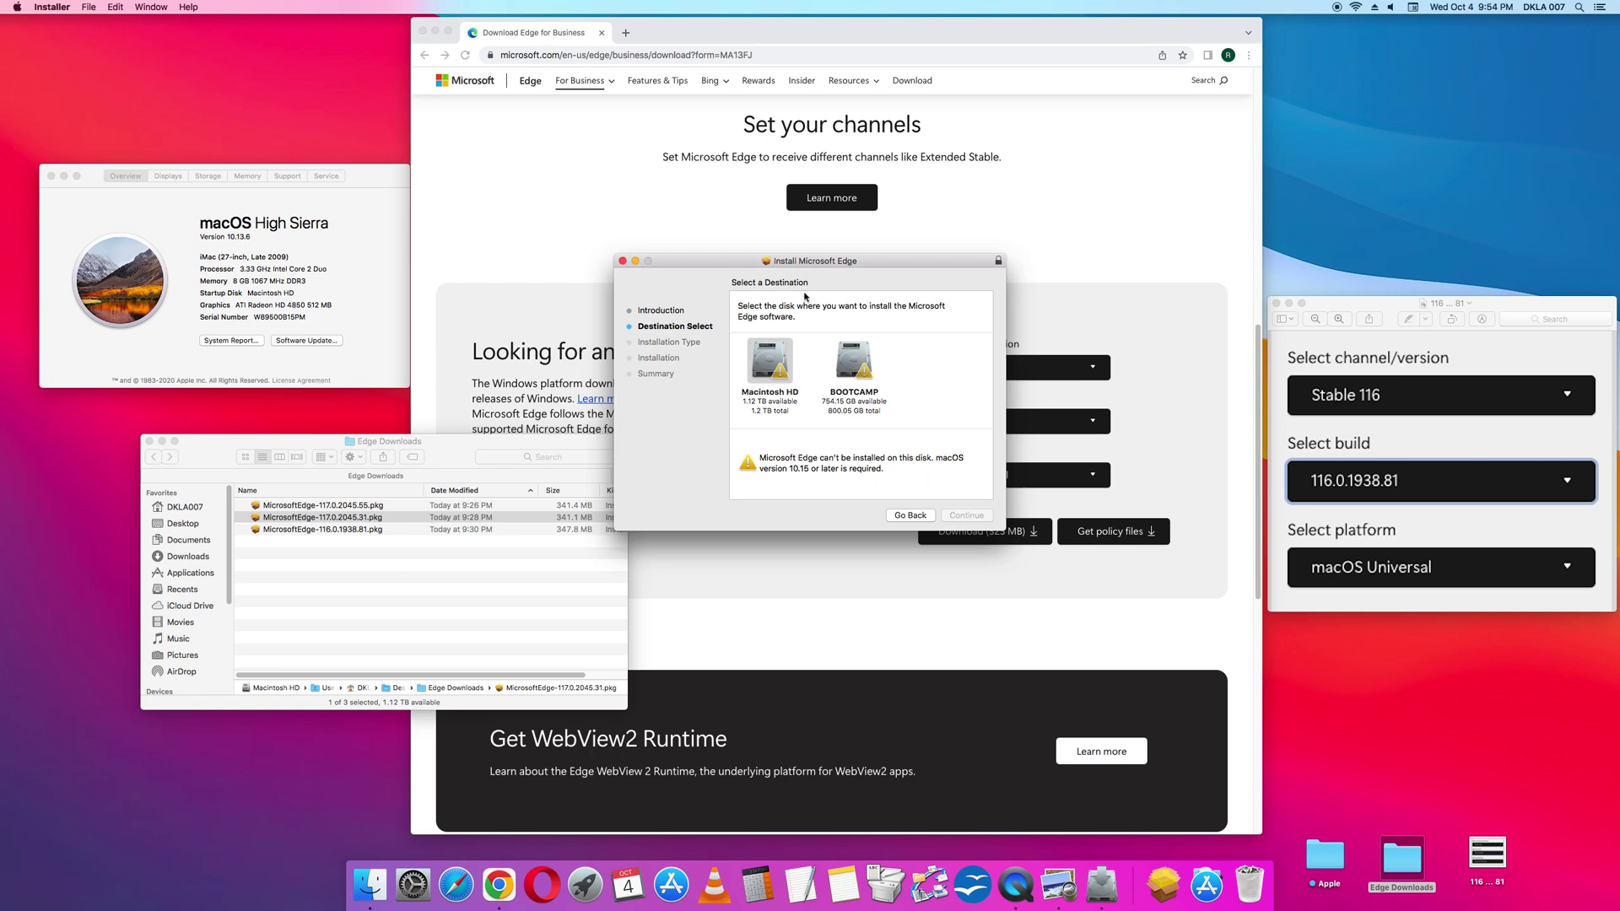
pyautogui.click(622, 260)
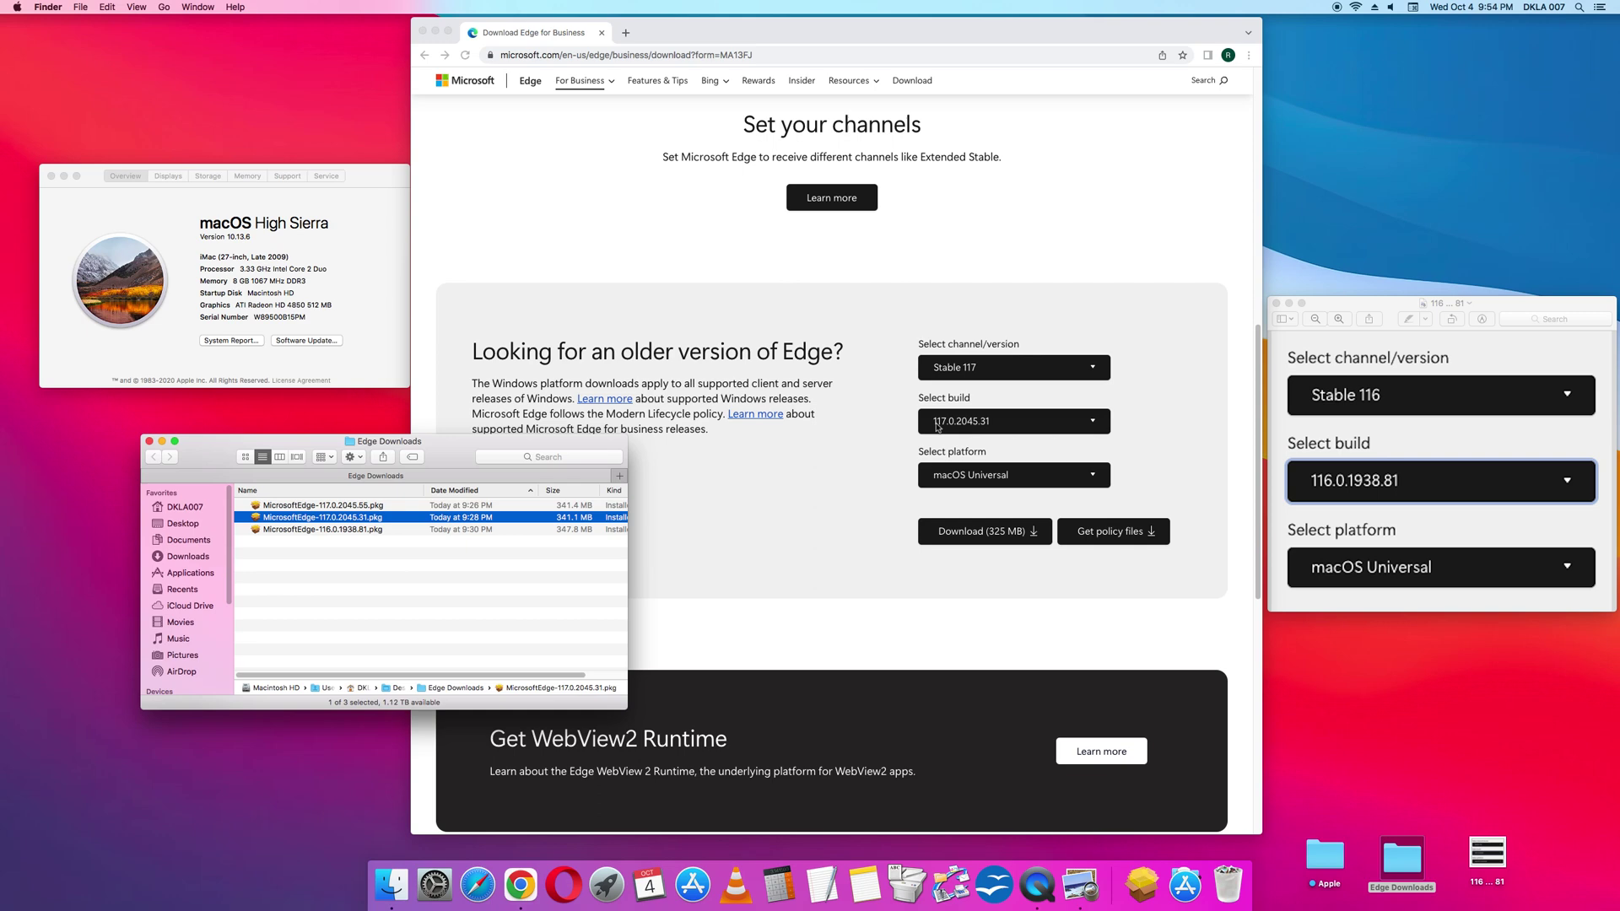
pyautogui.click(977, 373)
pyautogui.click(978, 374)
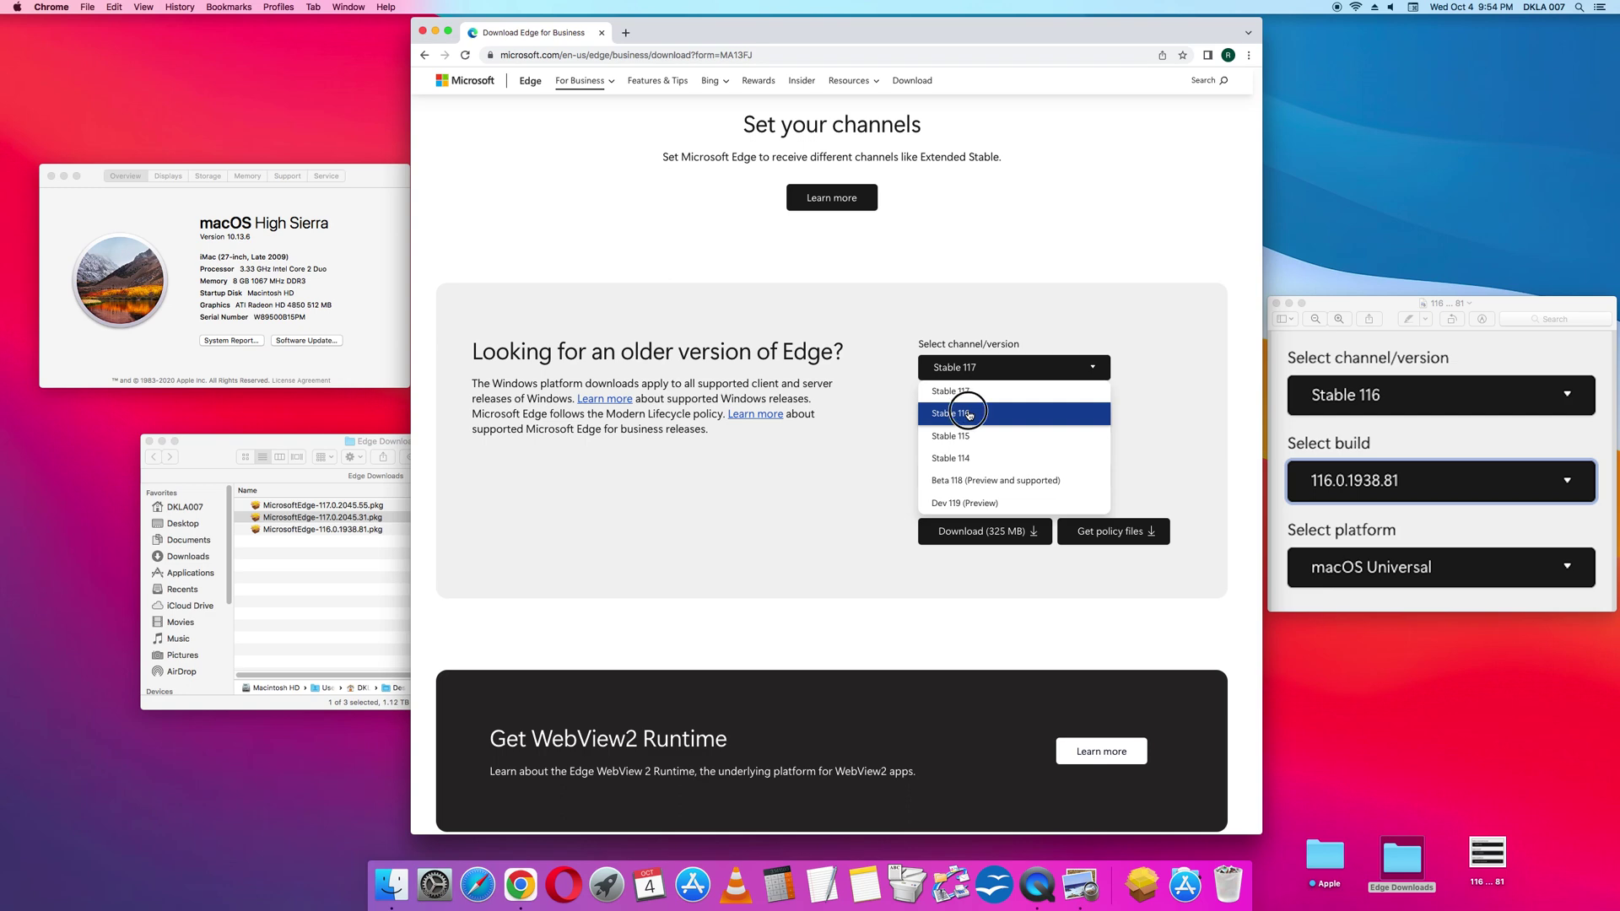
# Step: Switch the older-version channel to Stable 116 and bring up its list of builds
pyautogui.click(970, 414)
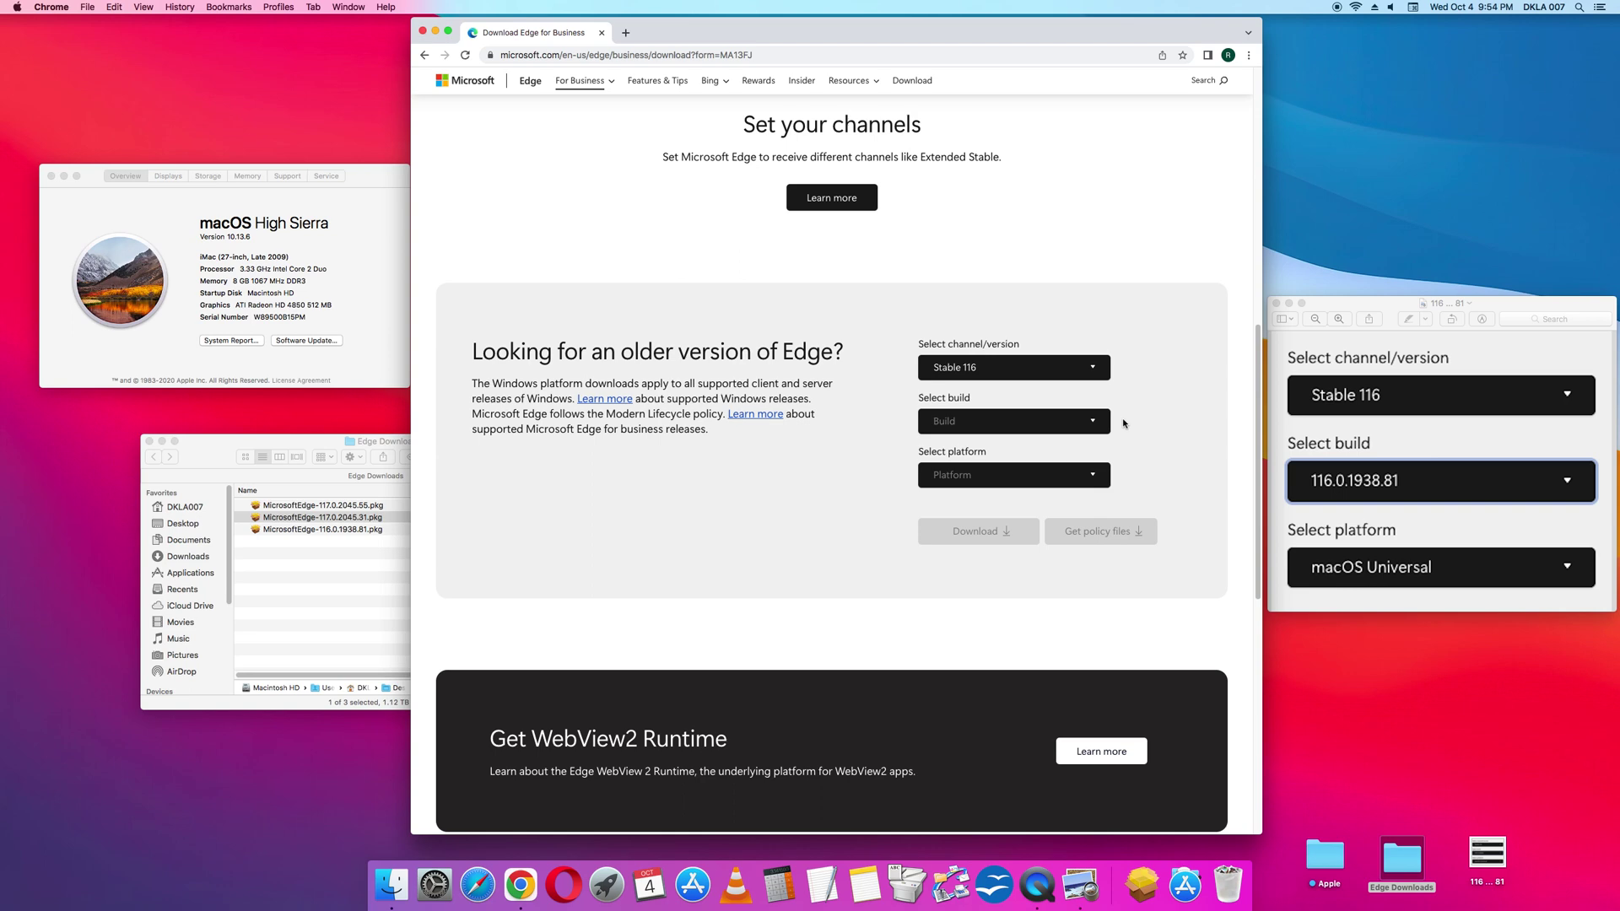
pyautogui.click(1049, 424)
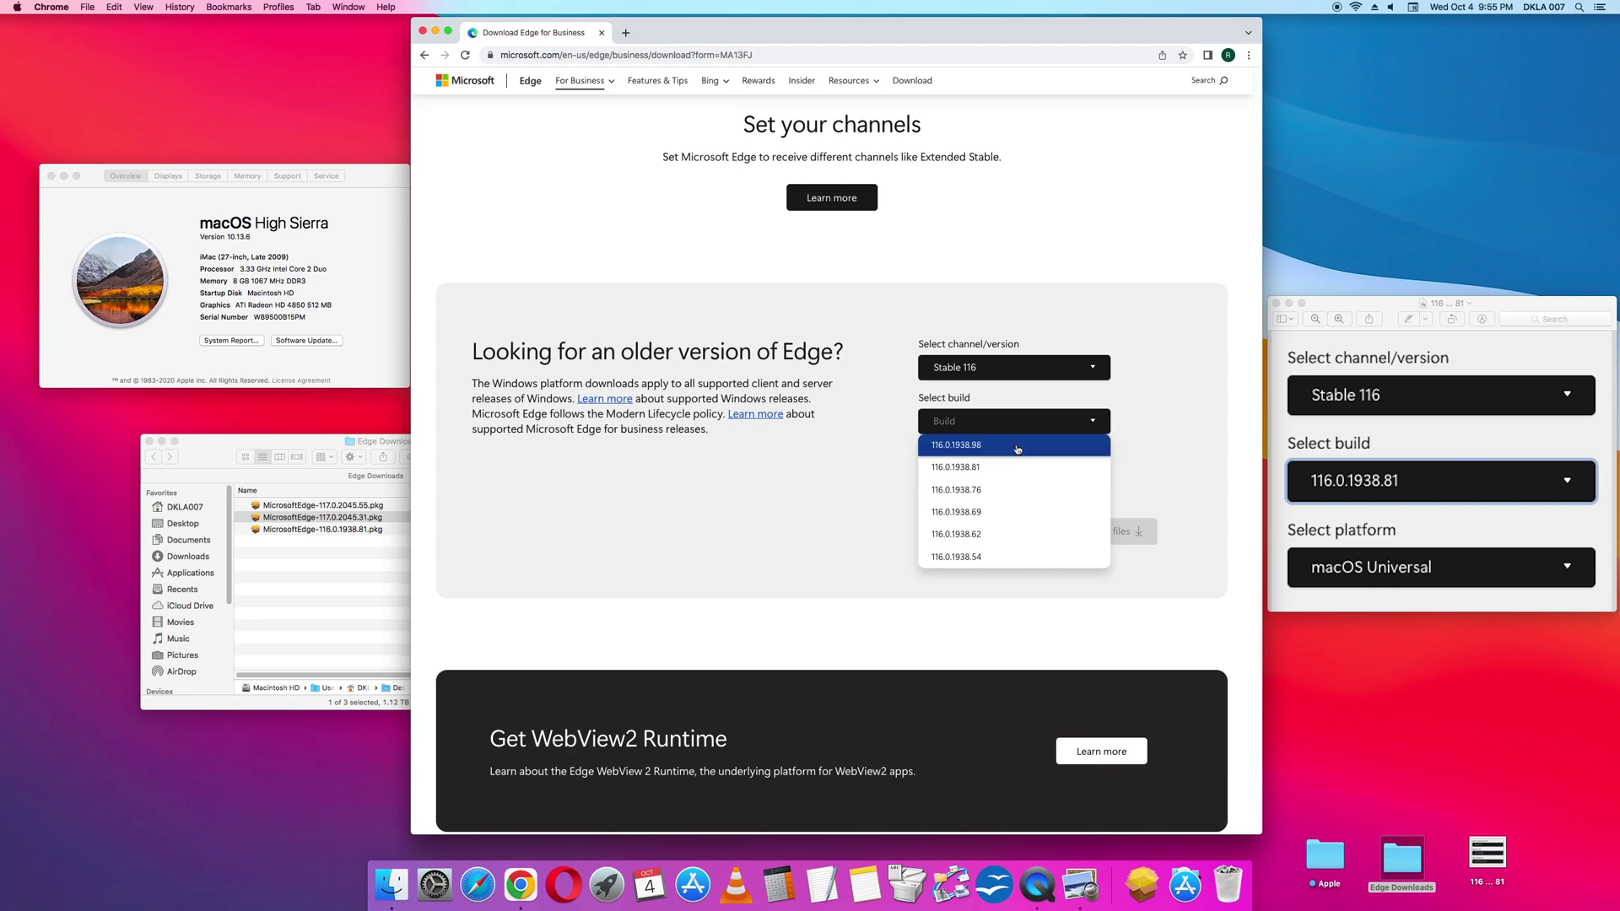
# Step: Pick build 116.0.1938.98 and check its platforms, which turn out to be Windows-only
pyautogui.click(1017, 449)
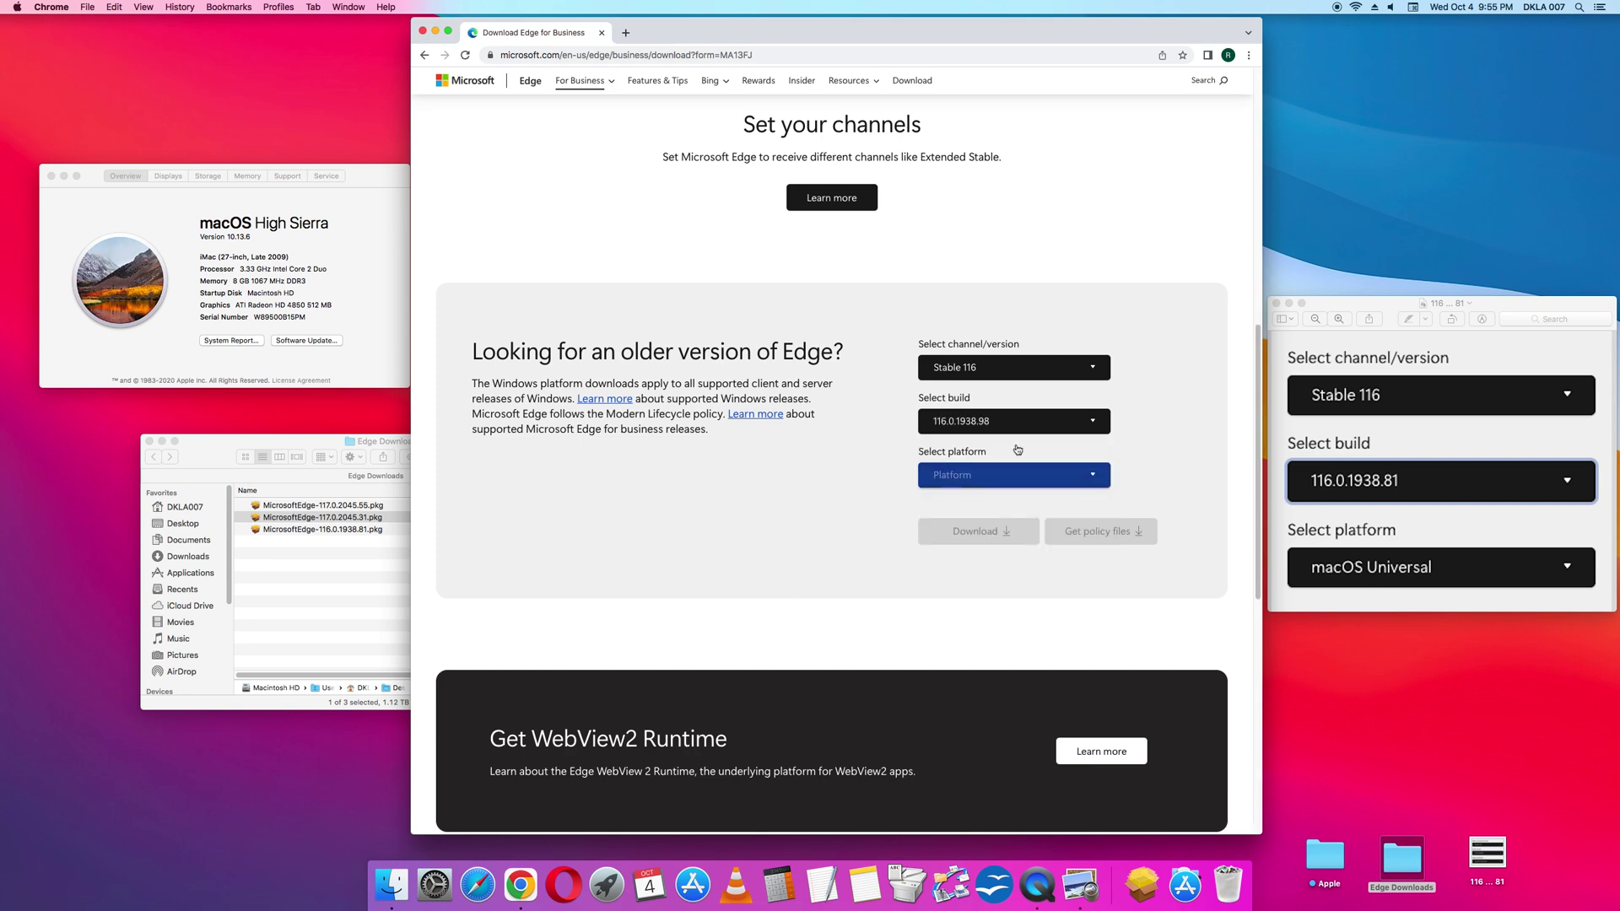
pyautogui.click(991, 484)
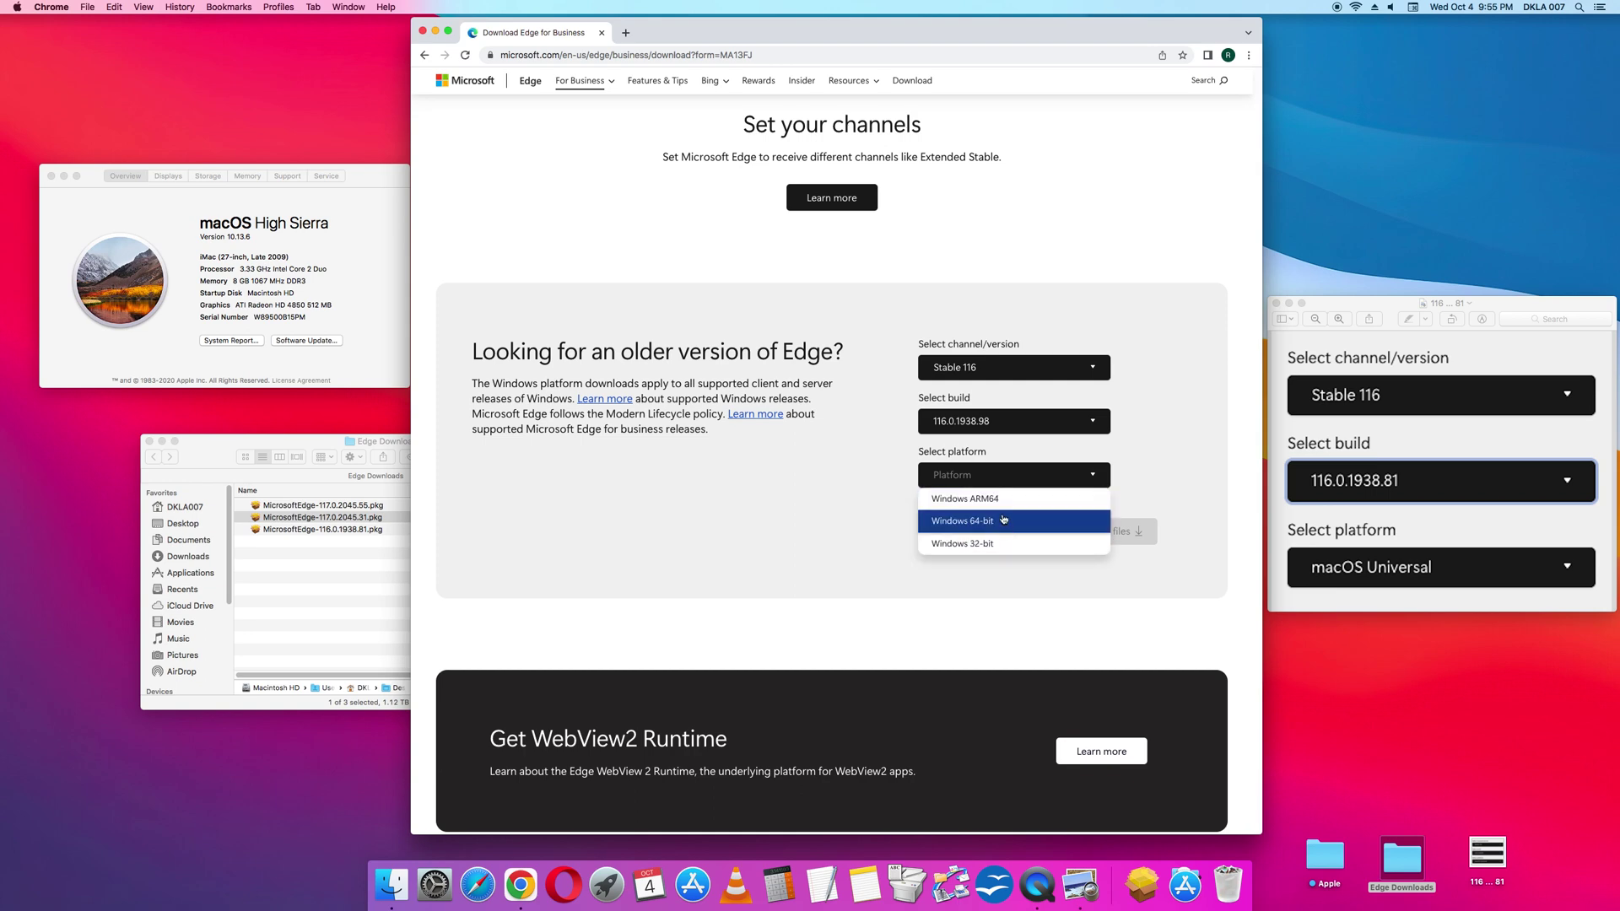
pyautogui.click(1002, 441)
# Step: Change the build to 116.0.1938.81 and choose macOS Universal as the platform
pyautogui.click(1000, 429)
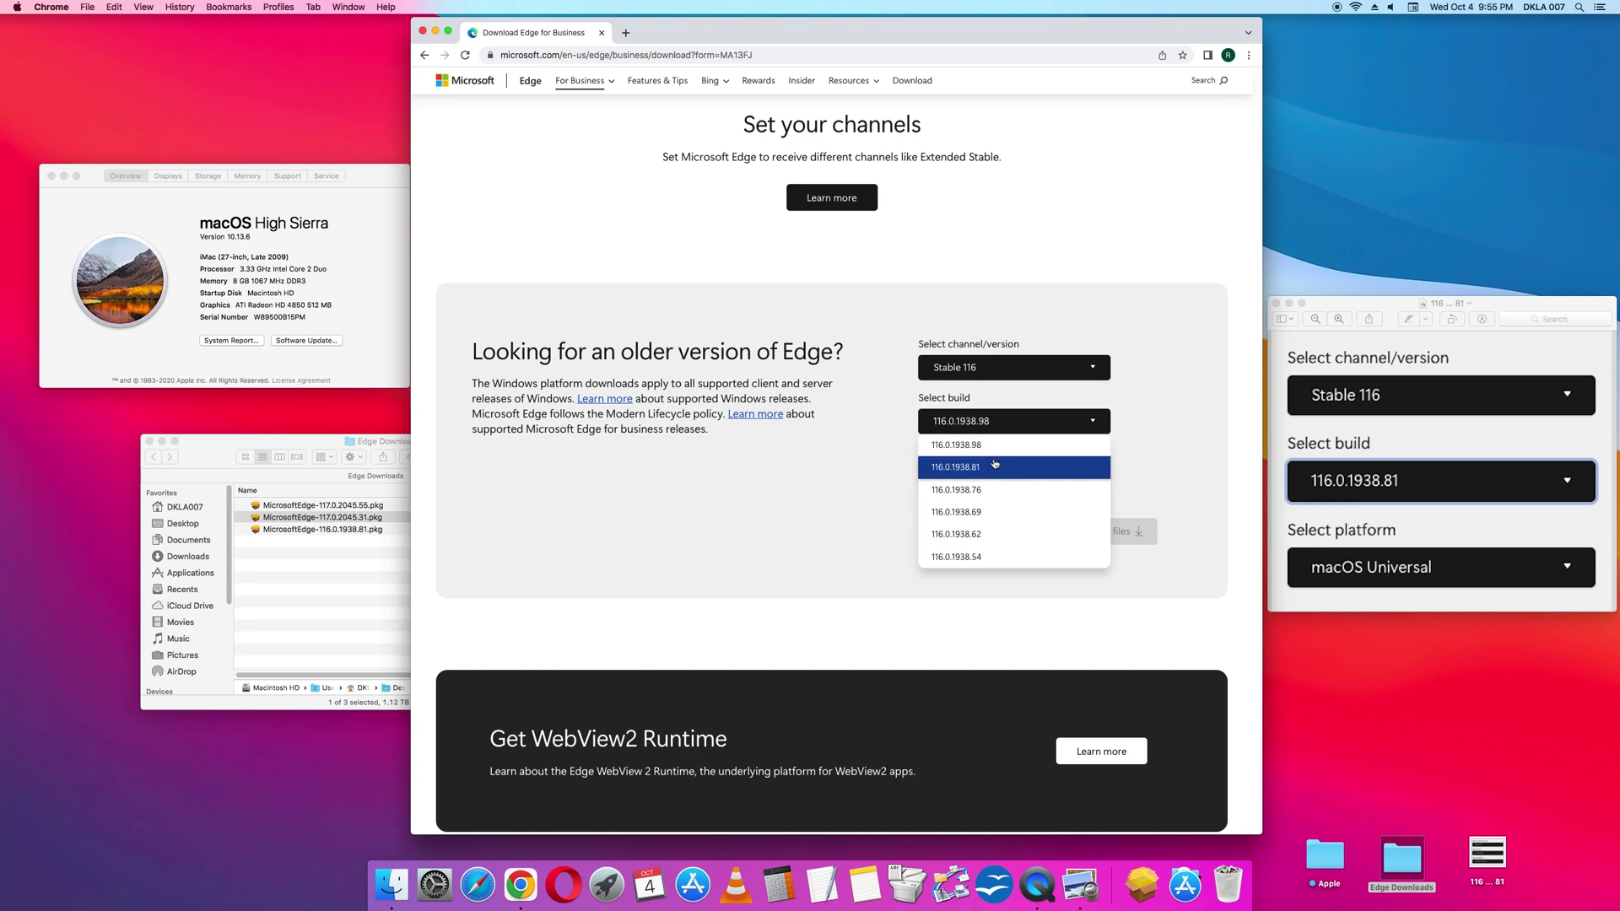
pyautogui.click(994, 466)
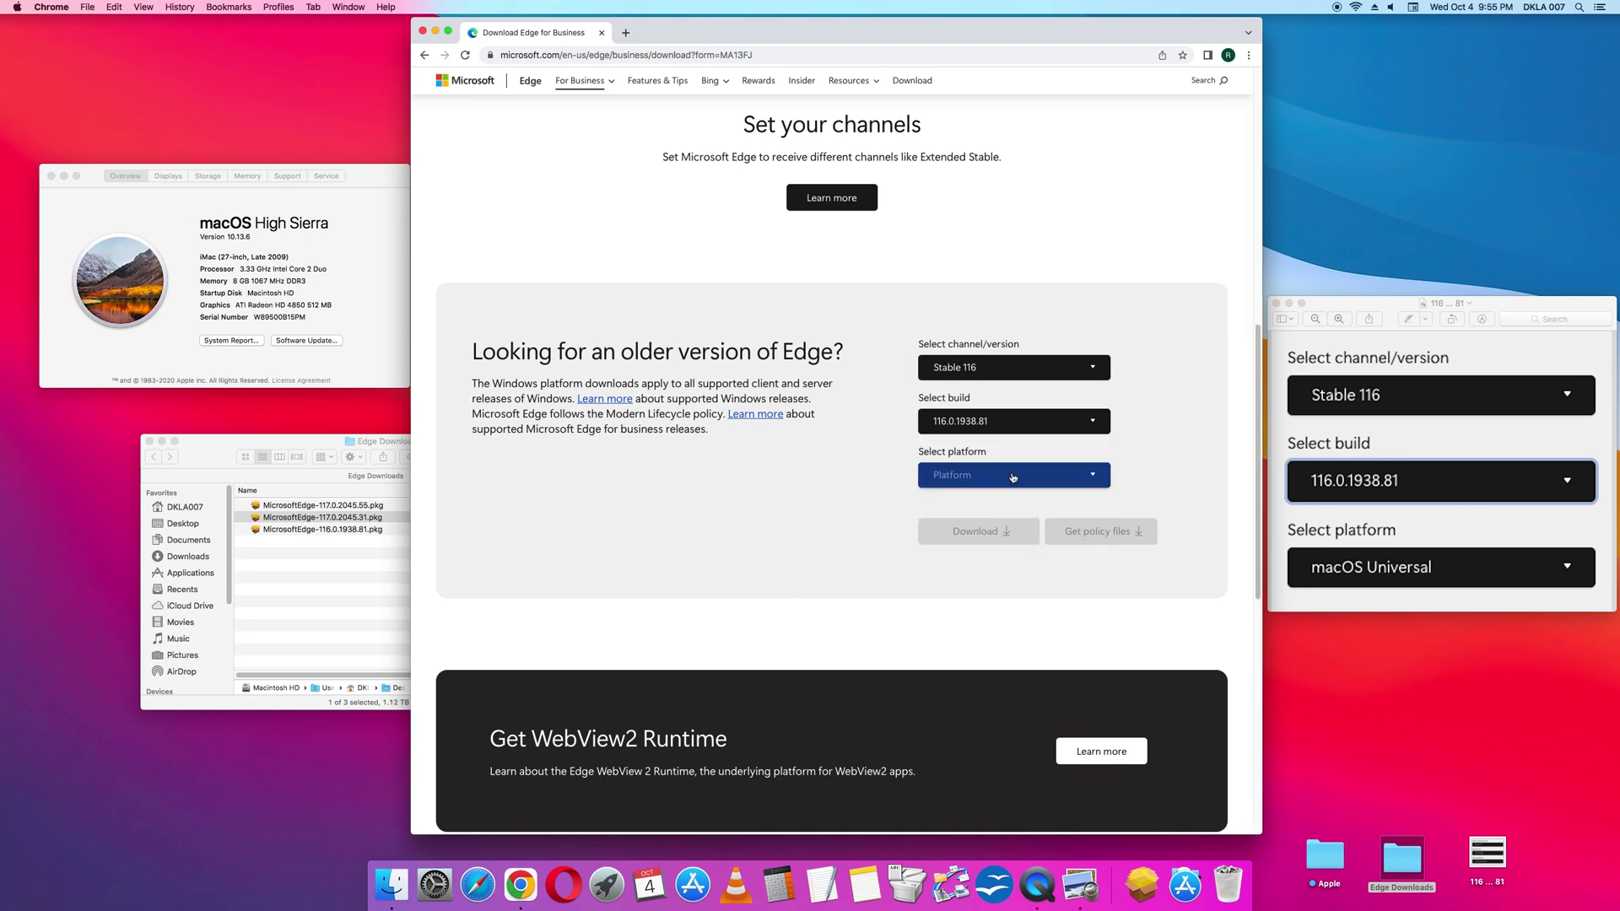
pyautogui.click(1004, 475)
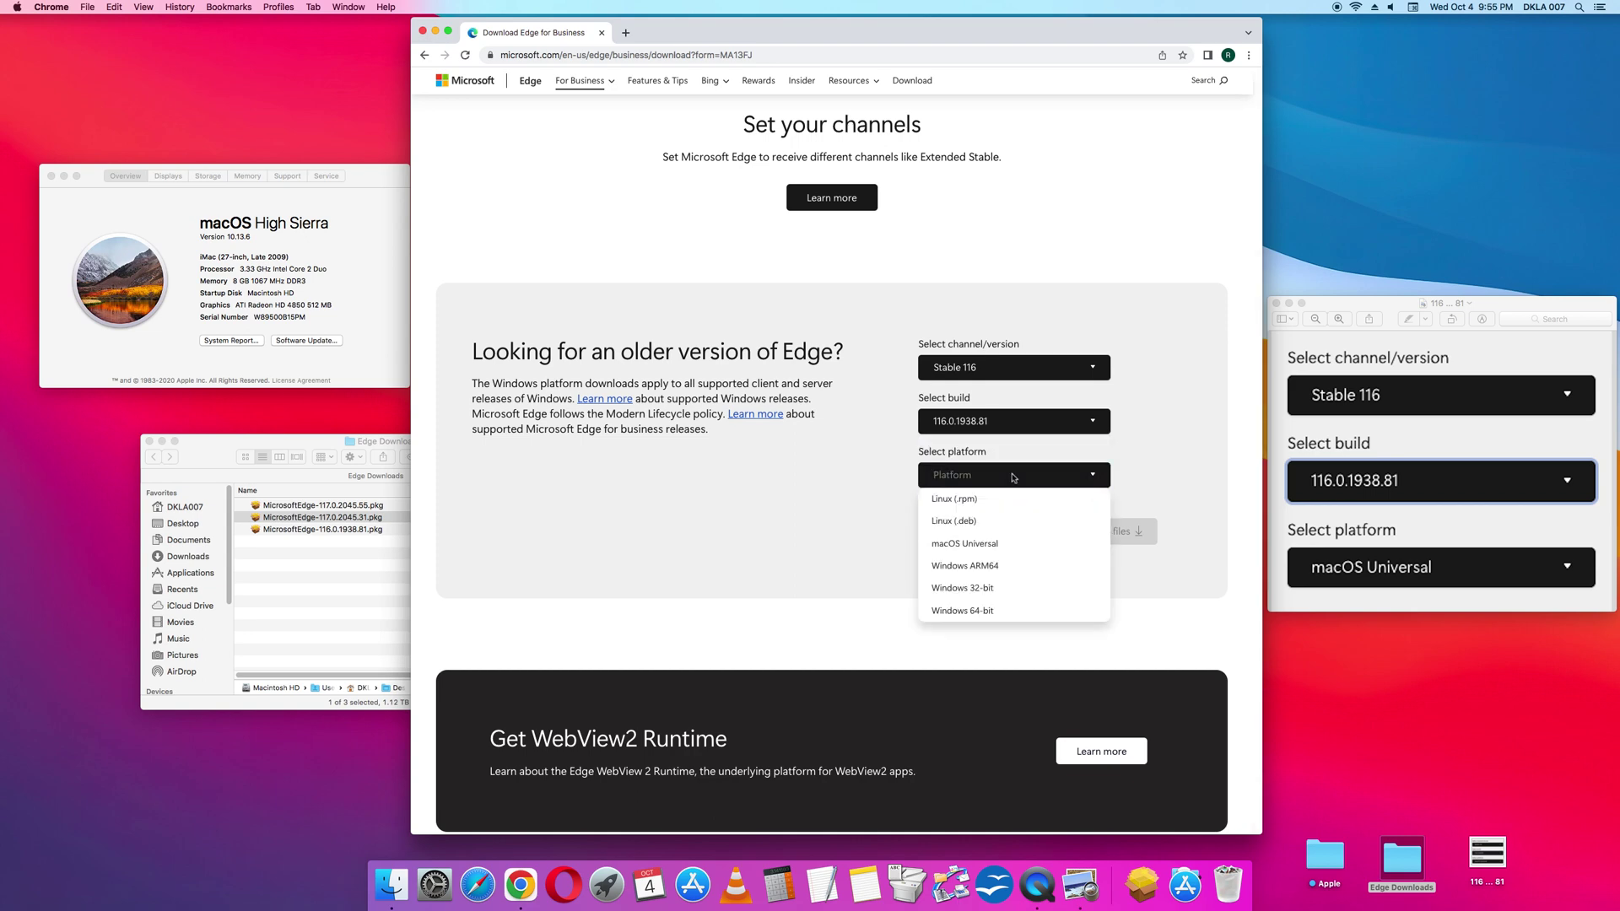
pyautogui.click(1009, 550)
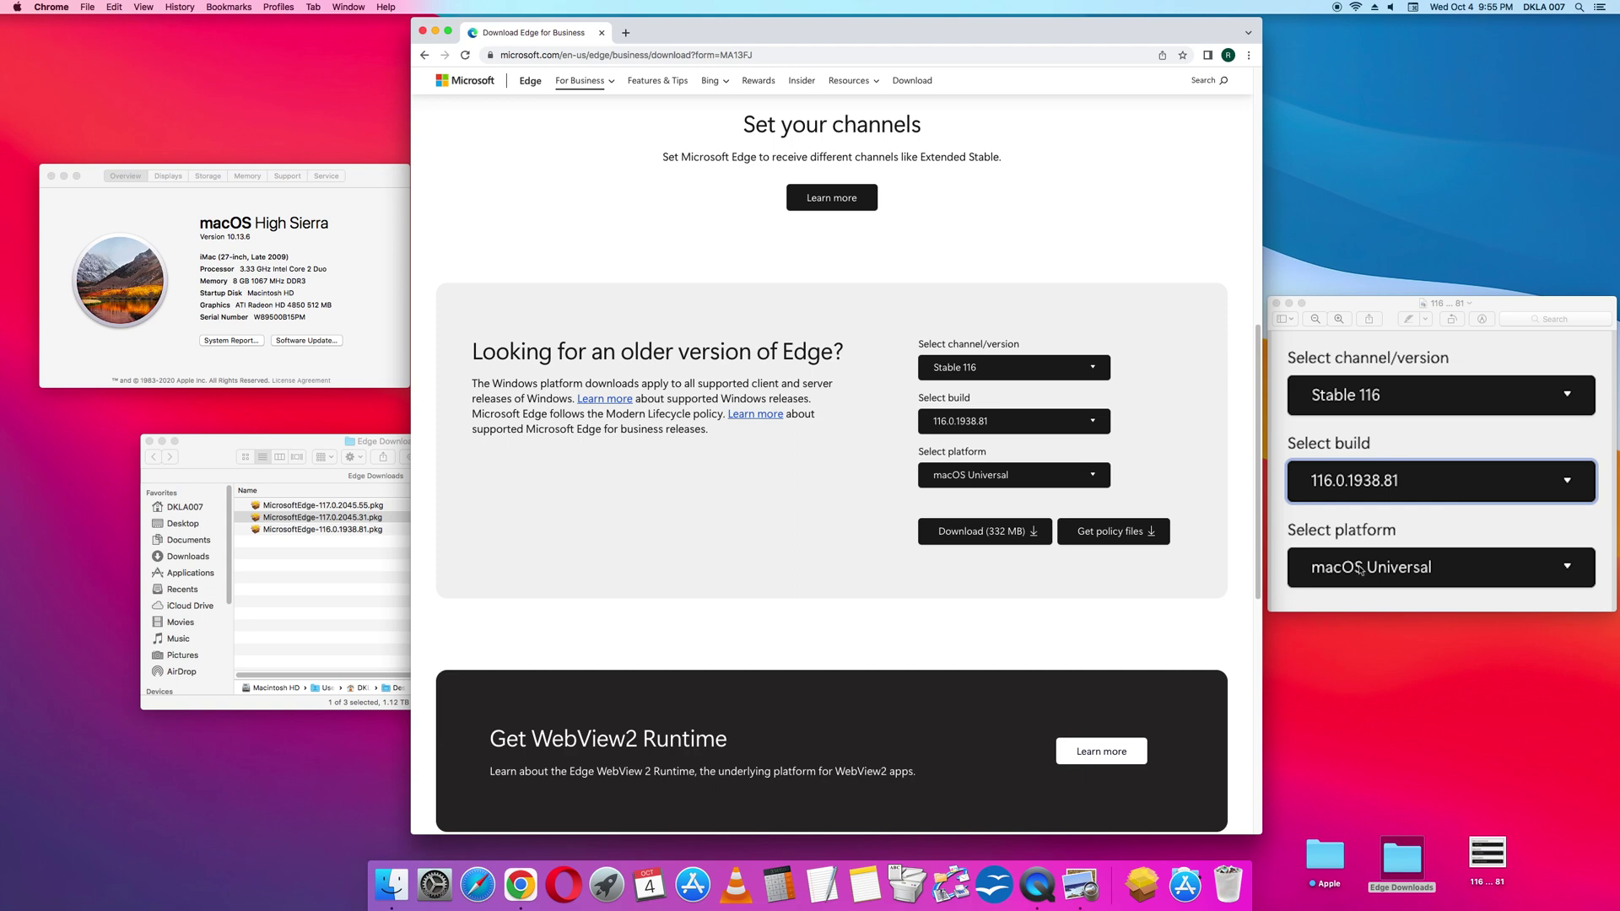
# Step: Accept the licence to download the 332 MB Edge package, then sort Downloads by date modified
pyautogui.click(1024, 537)
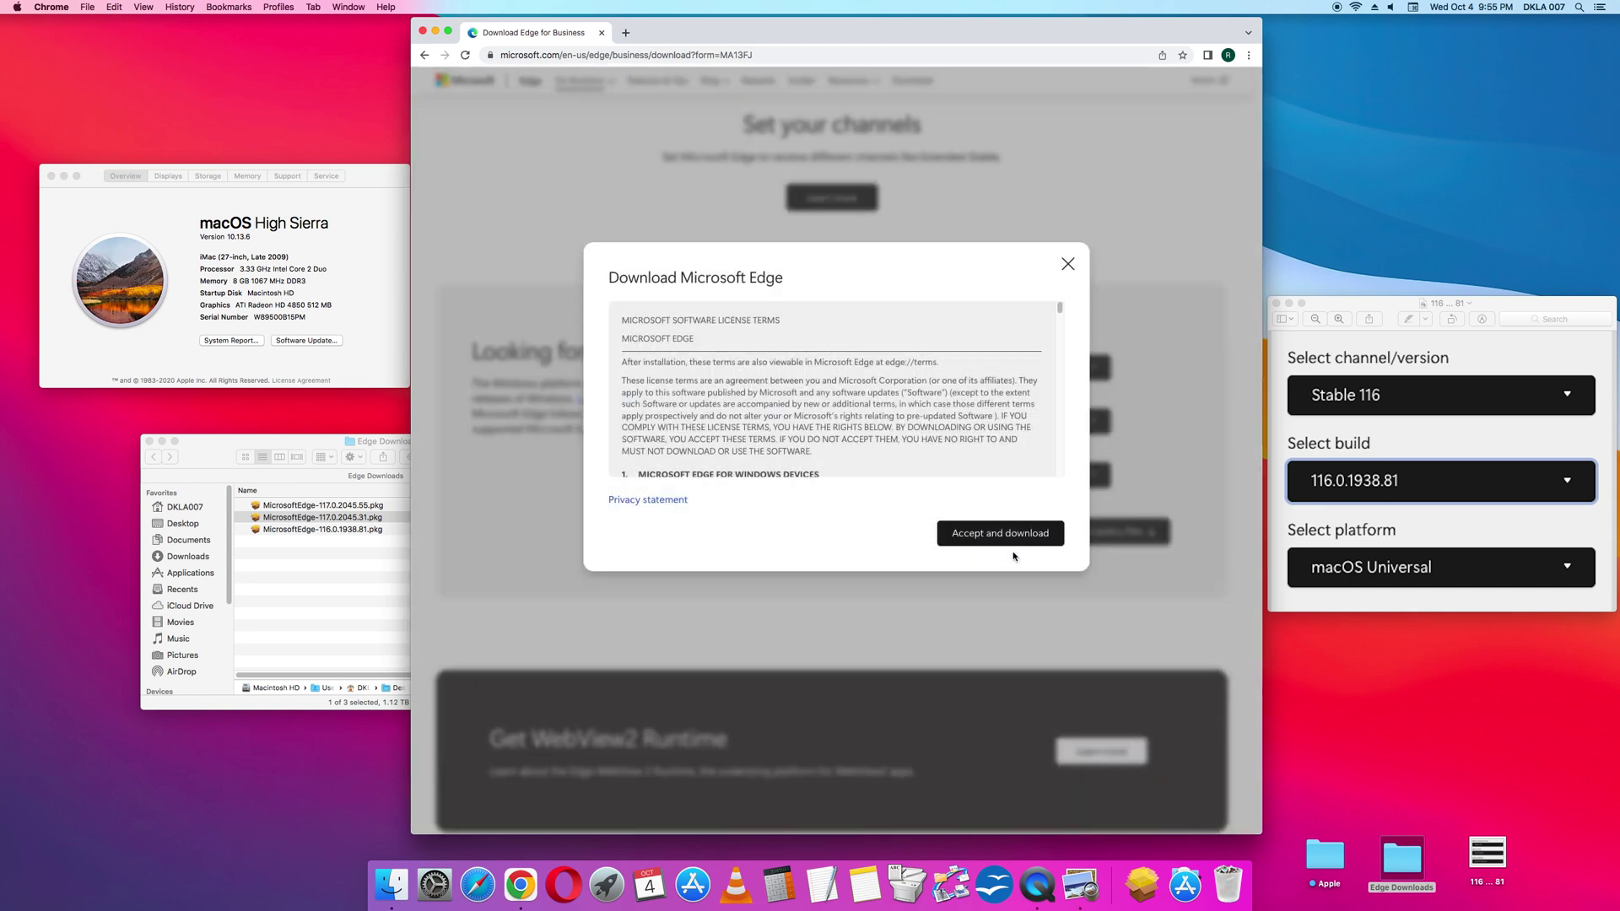
pyautogui.click(1009, 532)
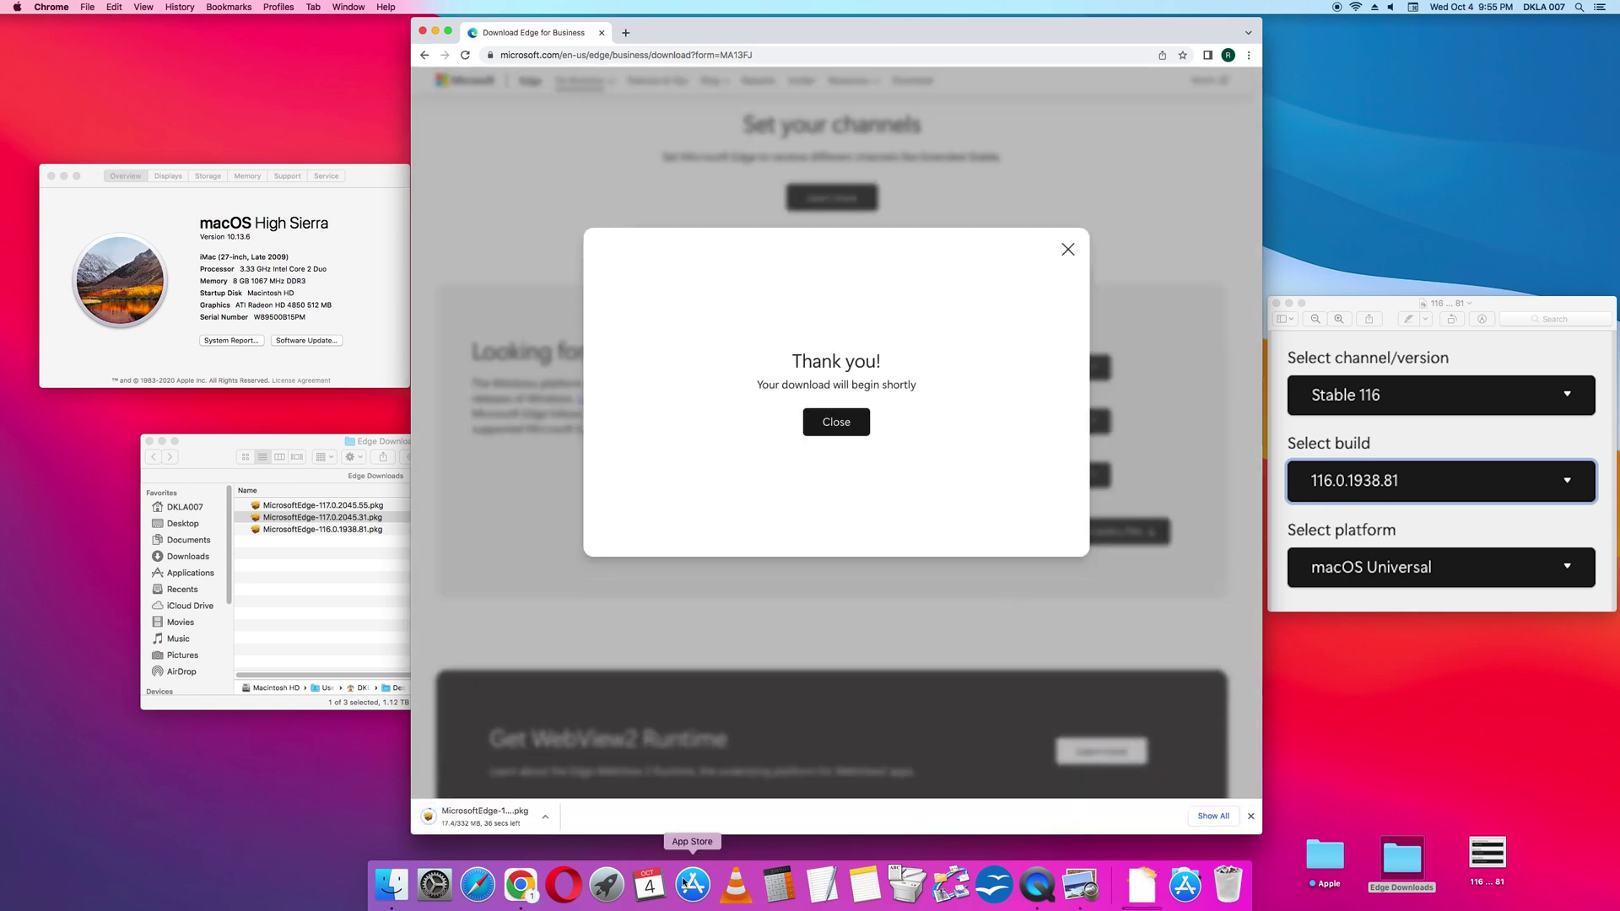
pyautogui.click(253, 633)
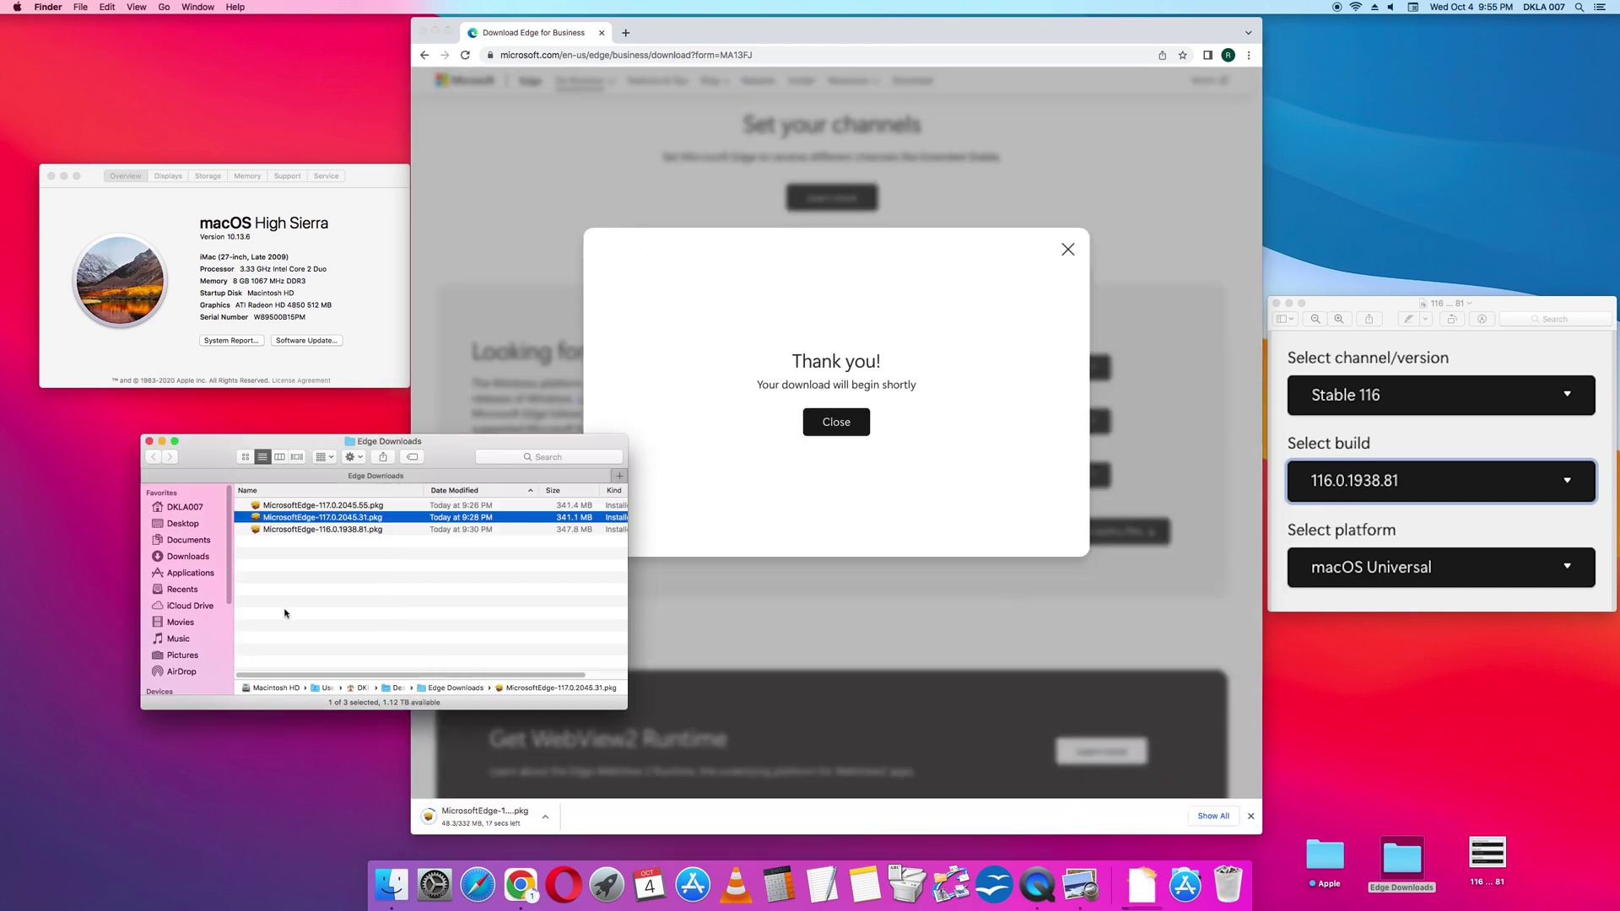
pyautogui.click(445, 492)
pyautogui.click(360, 588)
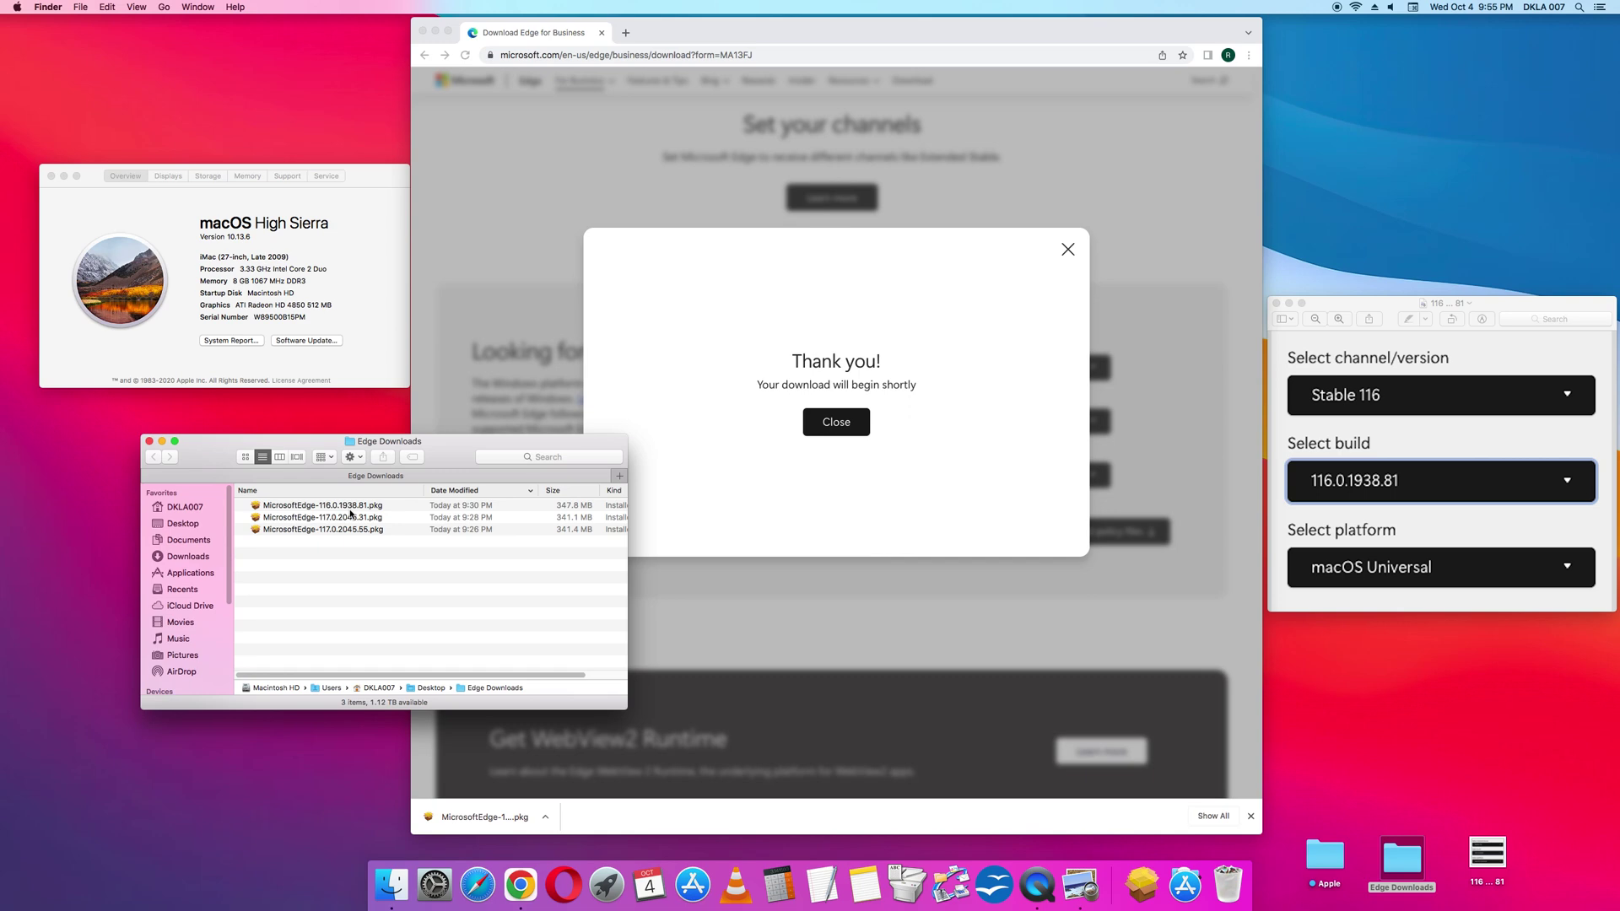
# Step: Close Chrome's download thank-you message and open MicrosoftEdge-116.0.1938.81.pkg in Installer
pyautogui.doubleClick(349, 509)
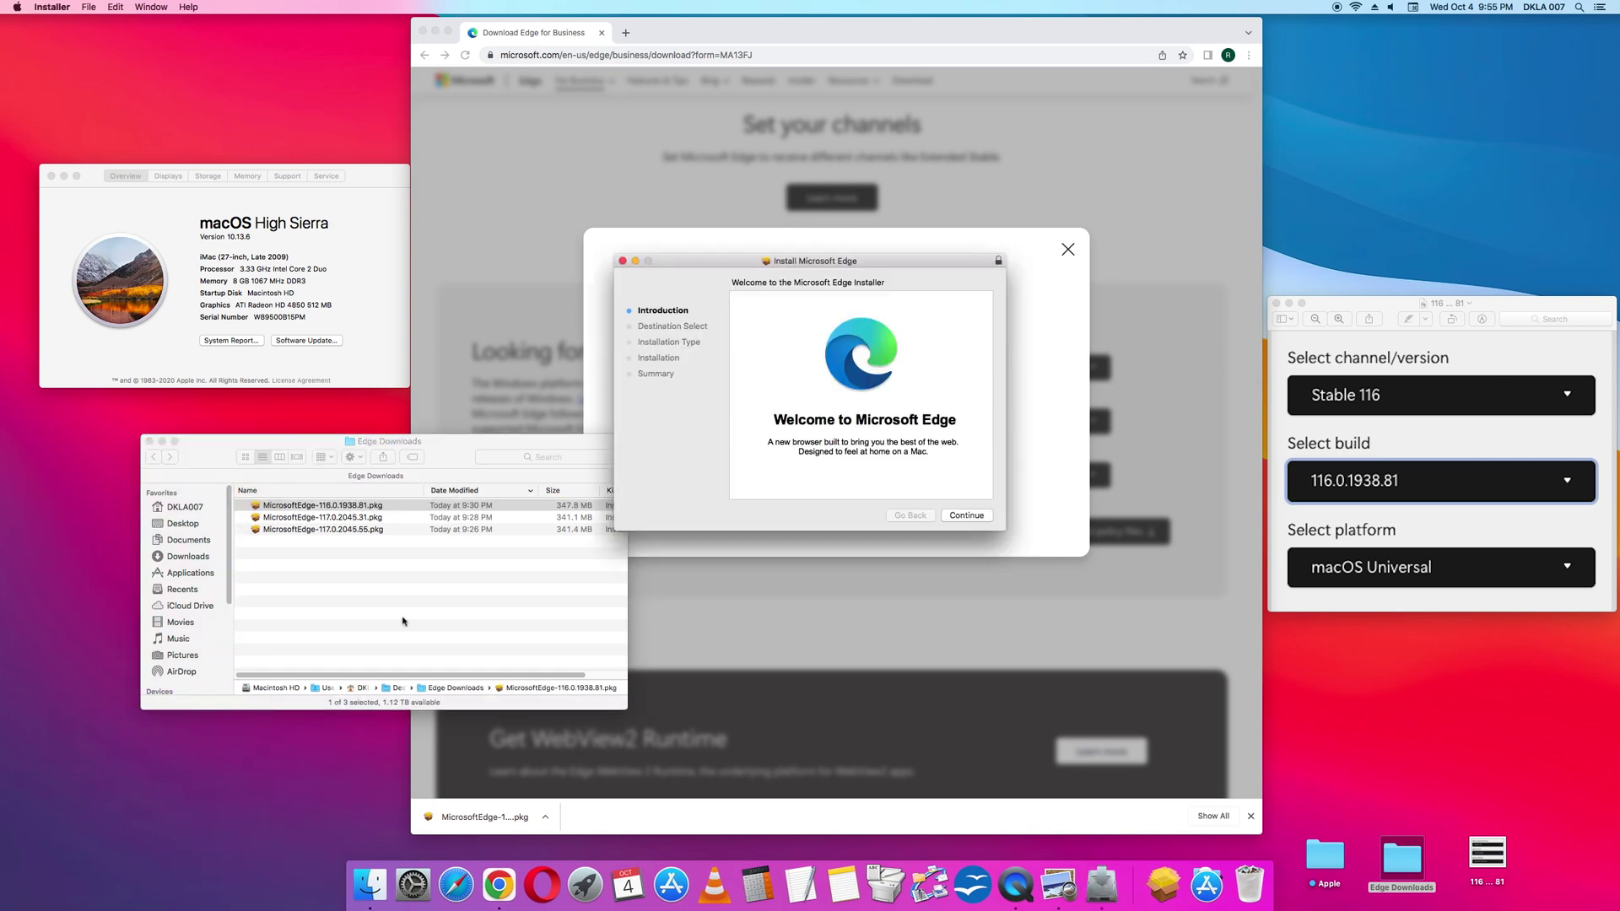
pyautogui.click(1250, 815)
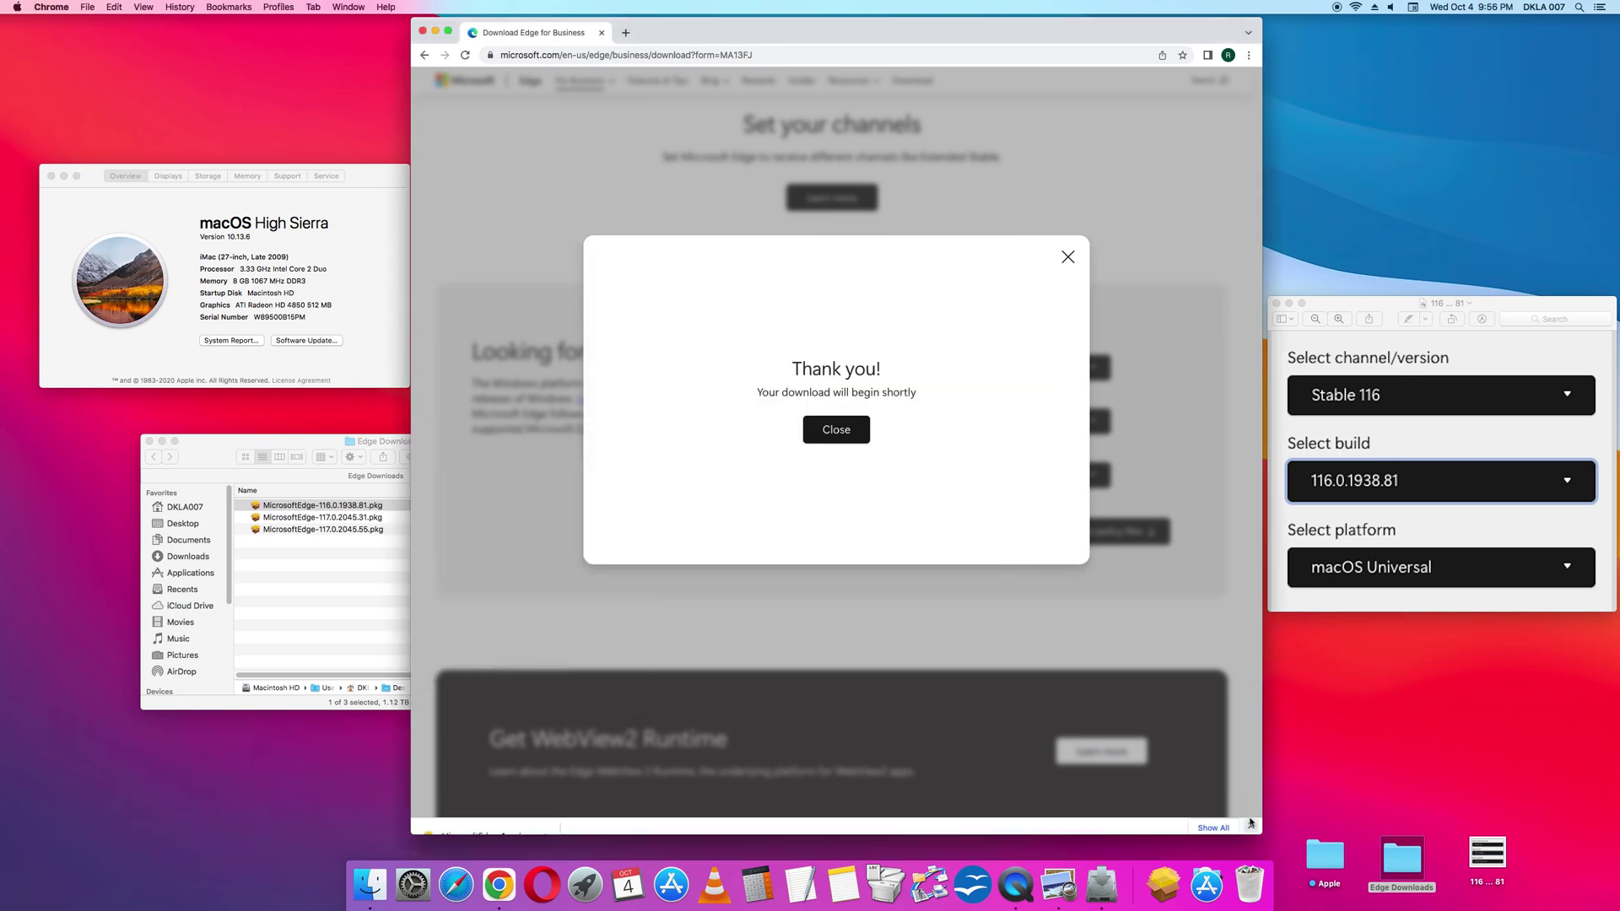
pyautogui.click(1068, 264)
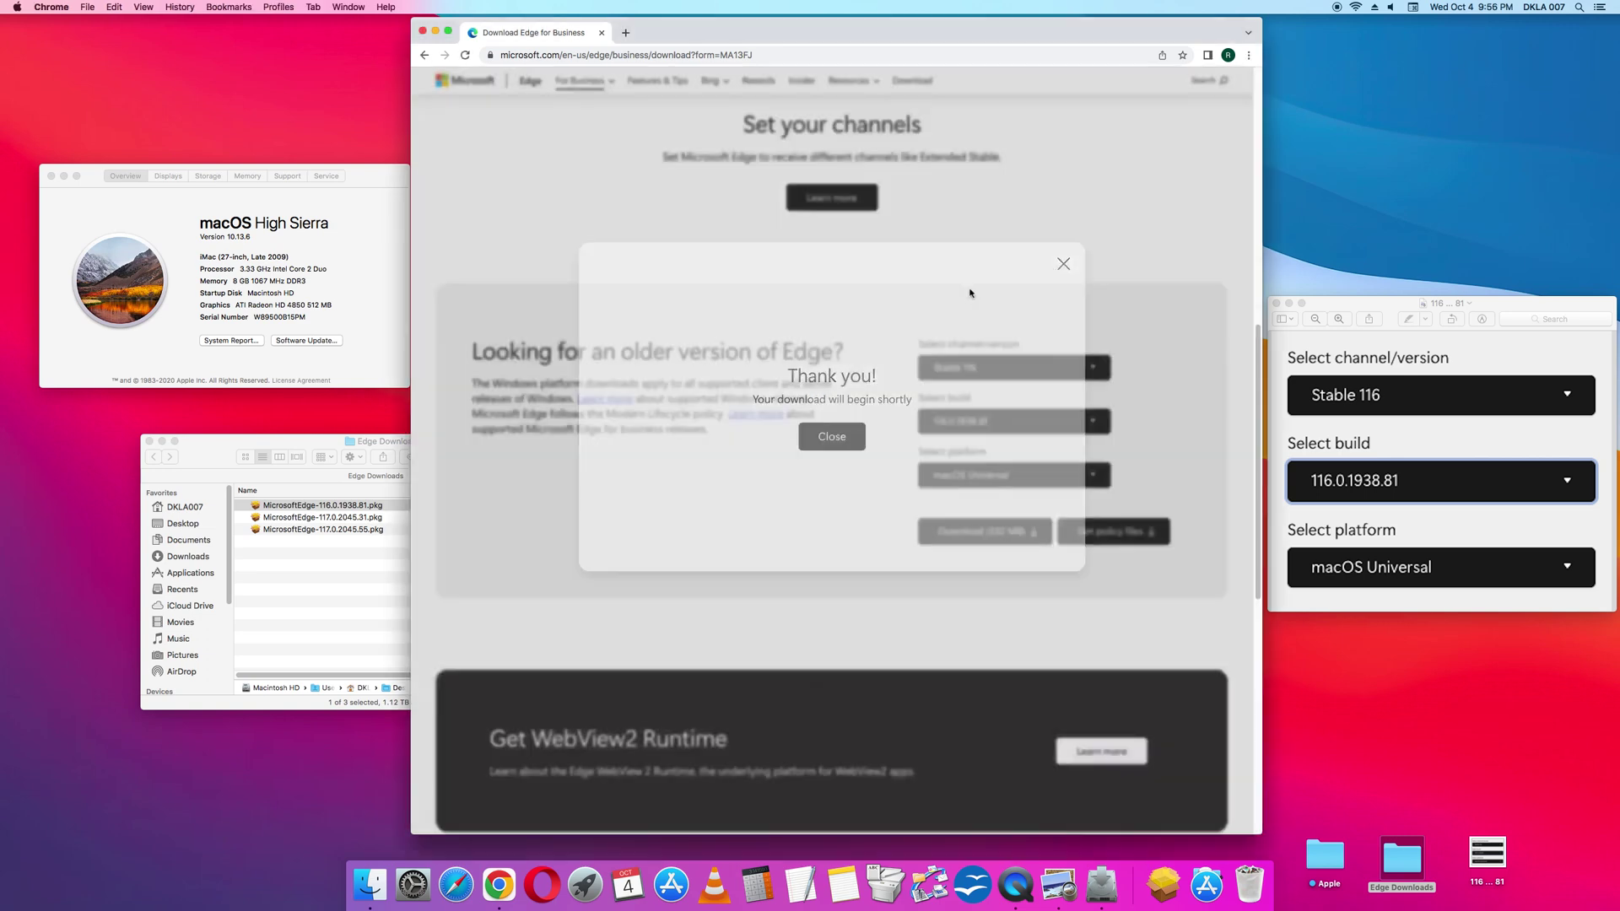
pyautogui.click(384, 584)
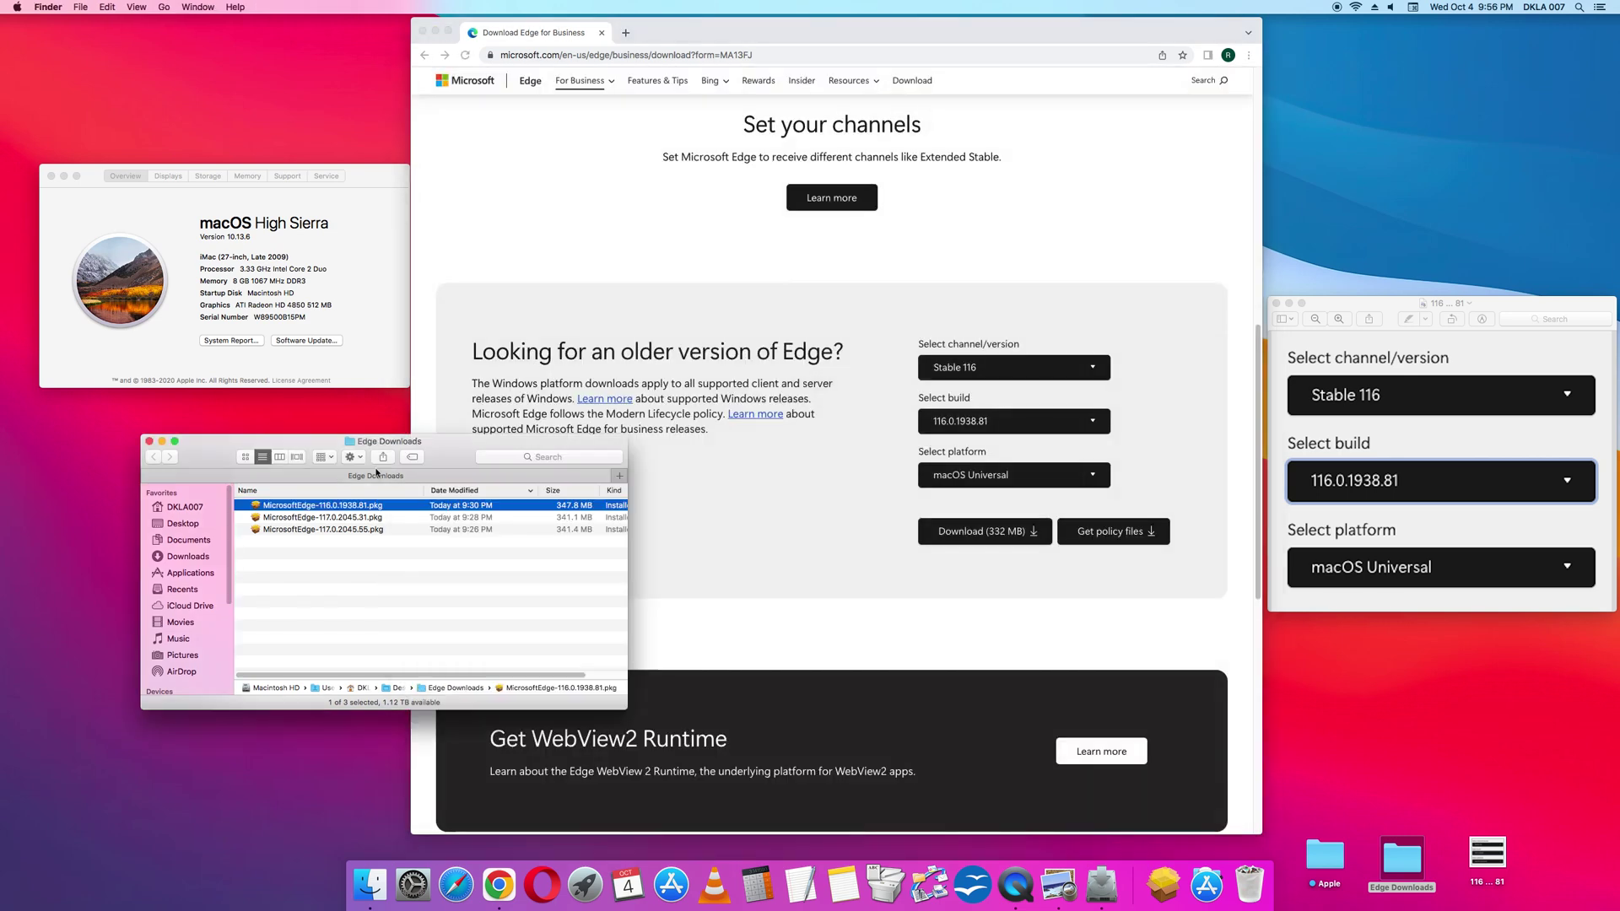
pyautogui.doubleClick(327, 506)
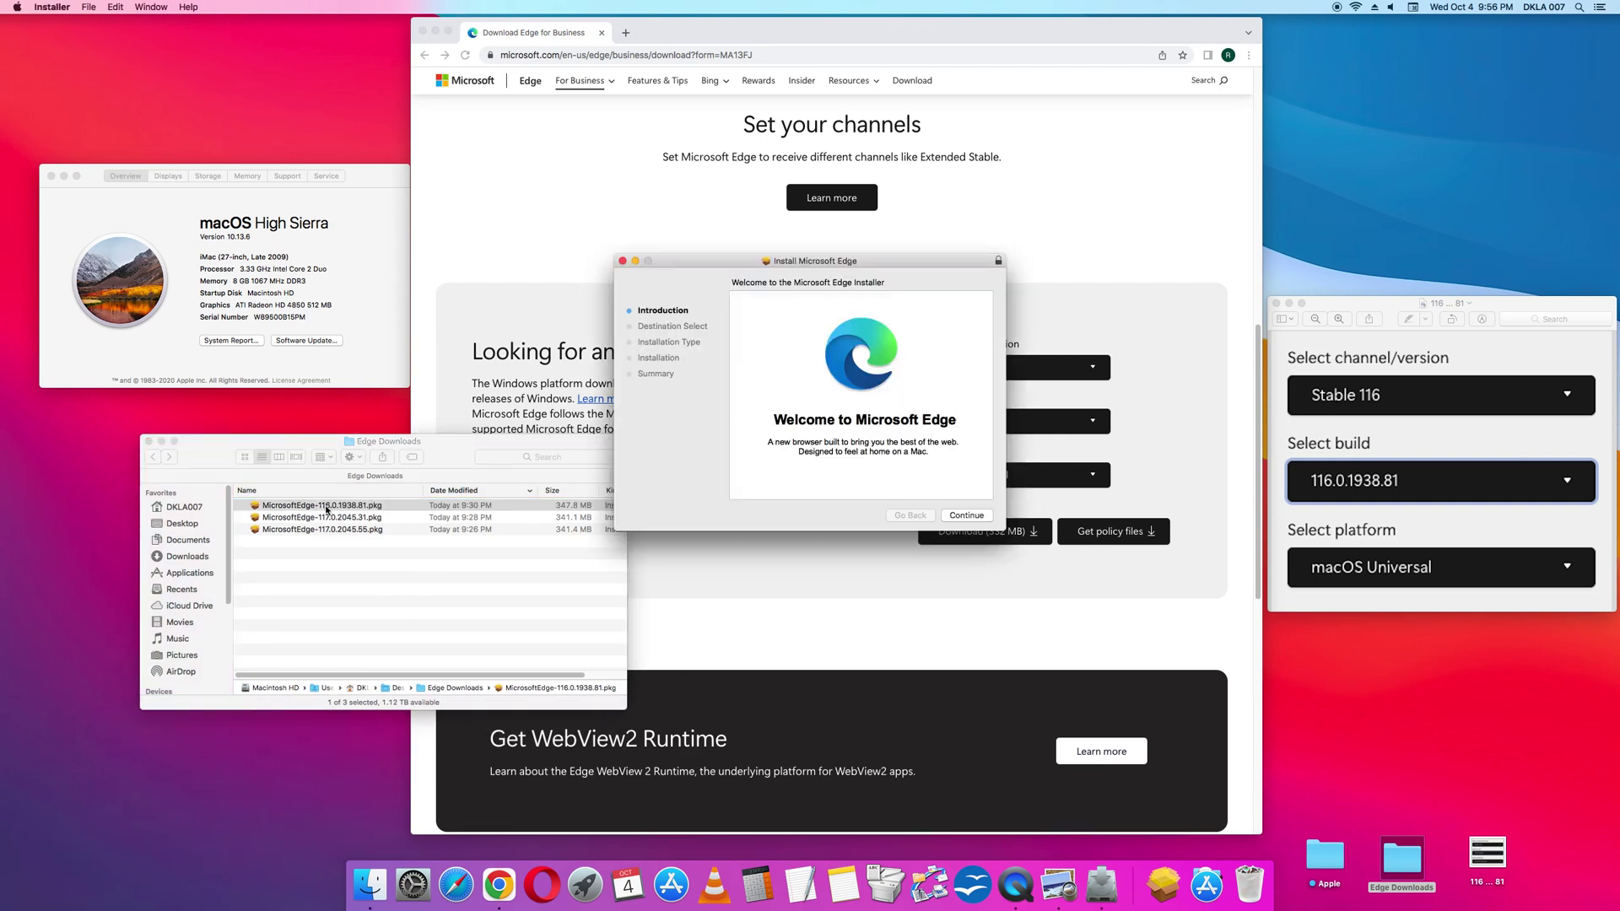
# Step: Continue past the introduction, start the standard install on Macintosh HD, and enter the account password
pyautogui.click(966, 516)
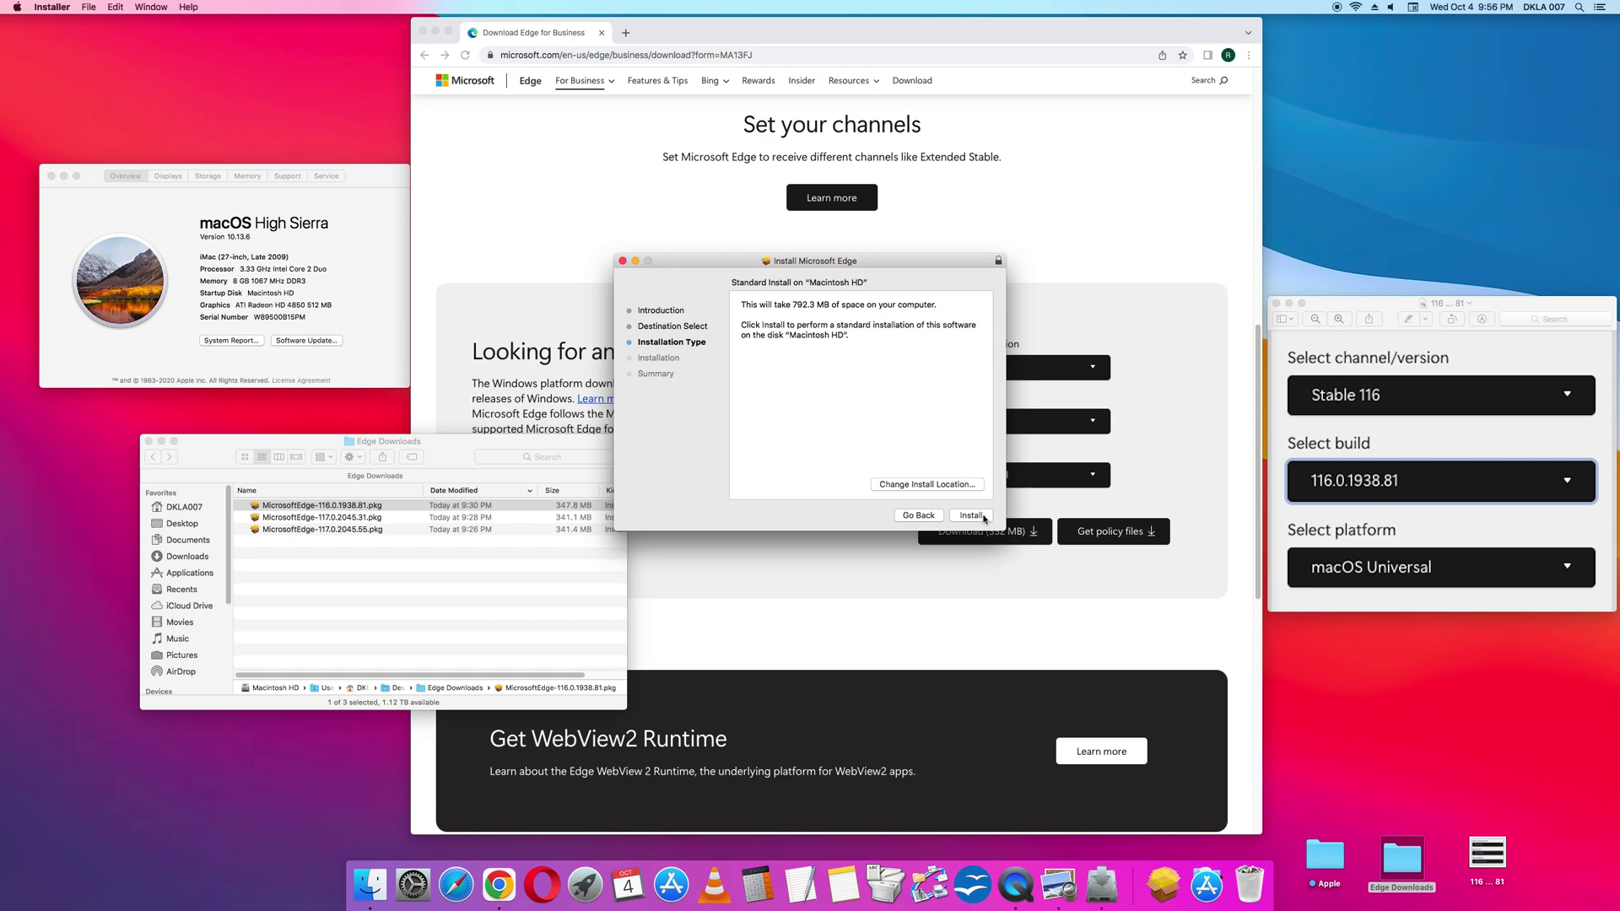
pyautogui.click(982, 516)
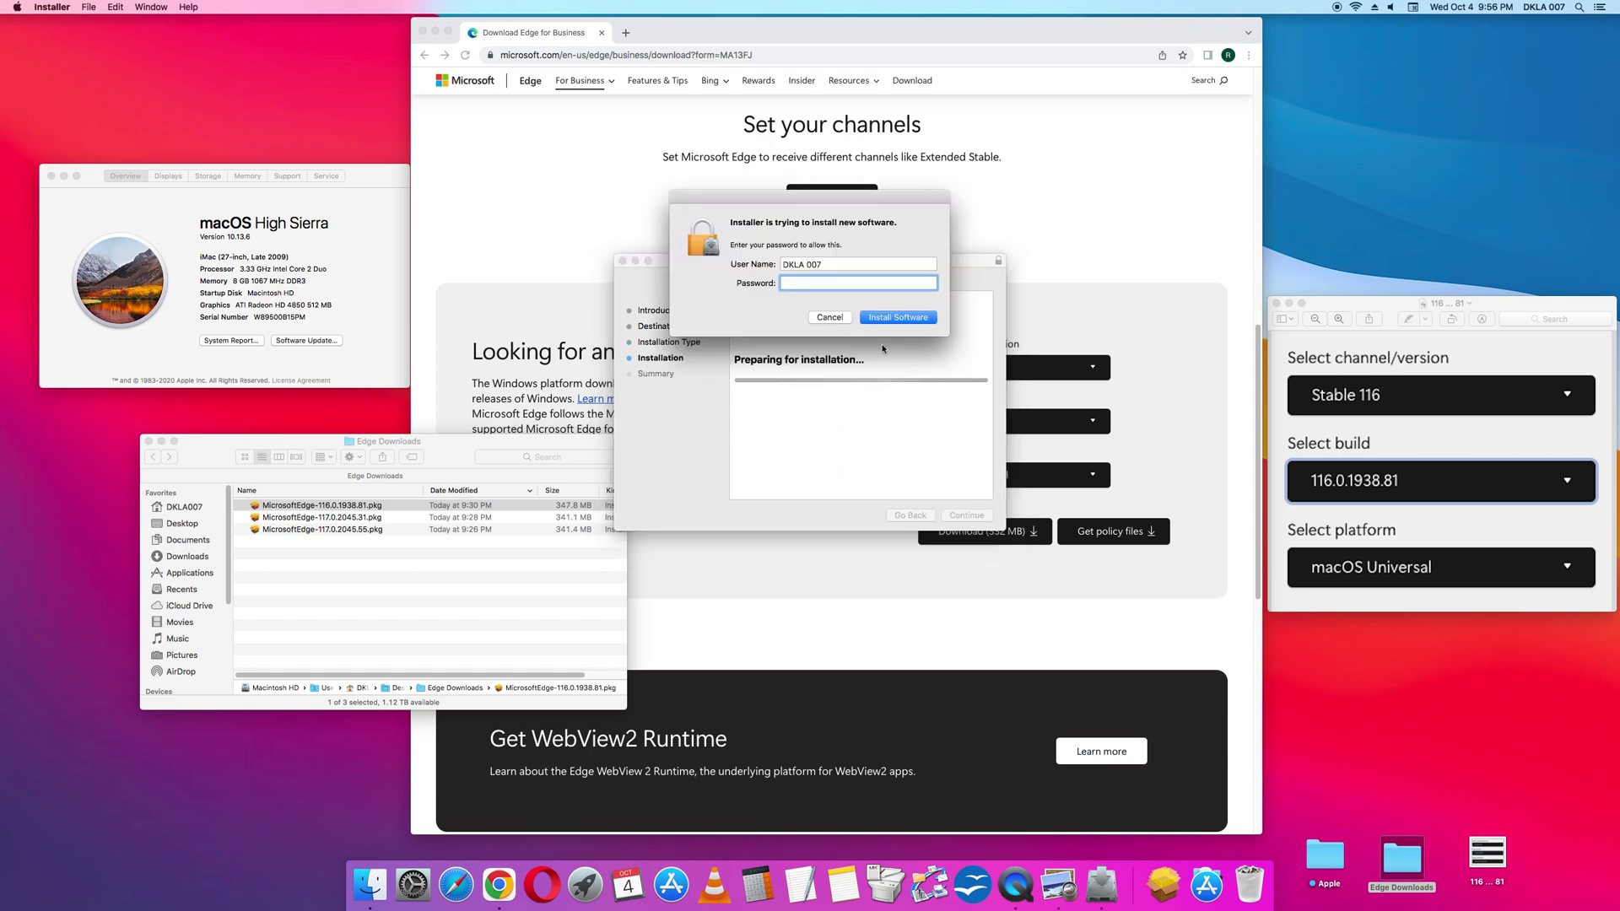
pyautogui.write('*********')
# Step: Authorize the Edge 116.0.1938.81 installation with the password and let it finish successfully
pyautogui.click(905, 312)
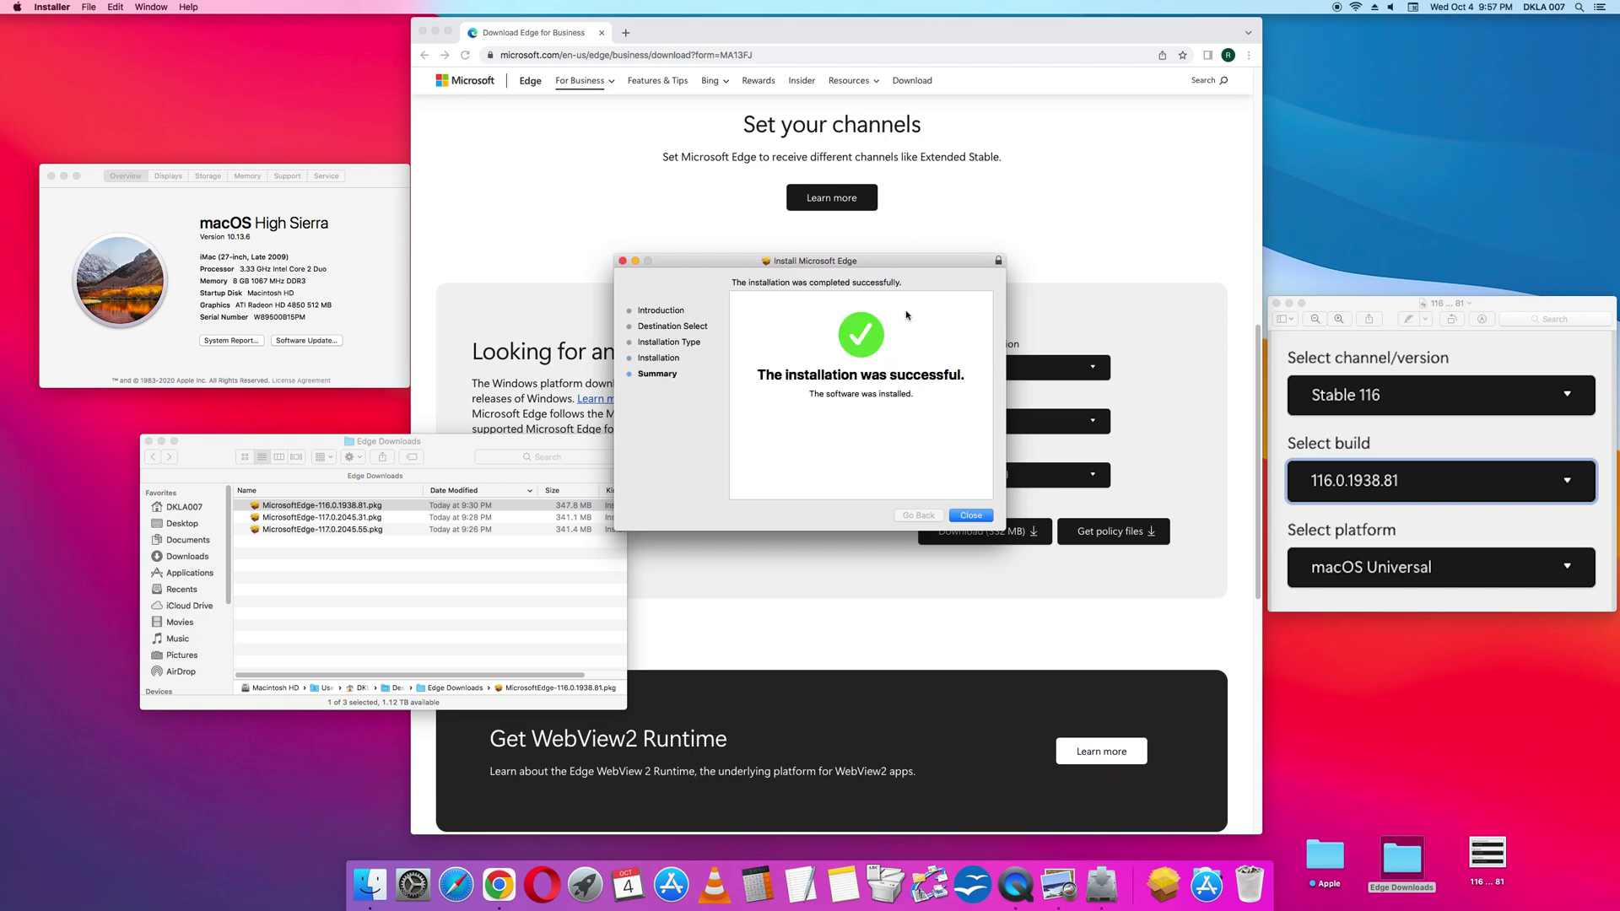
# Step: Close the installer and launch the newly installed Microsoft Edge from the Dock
pyautogui.click(970, 515)
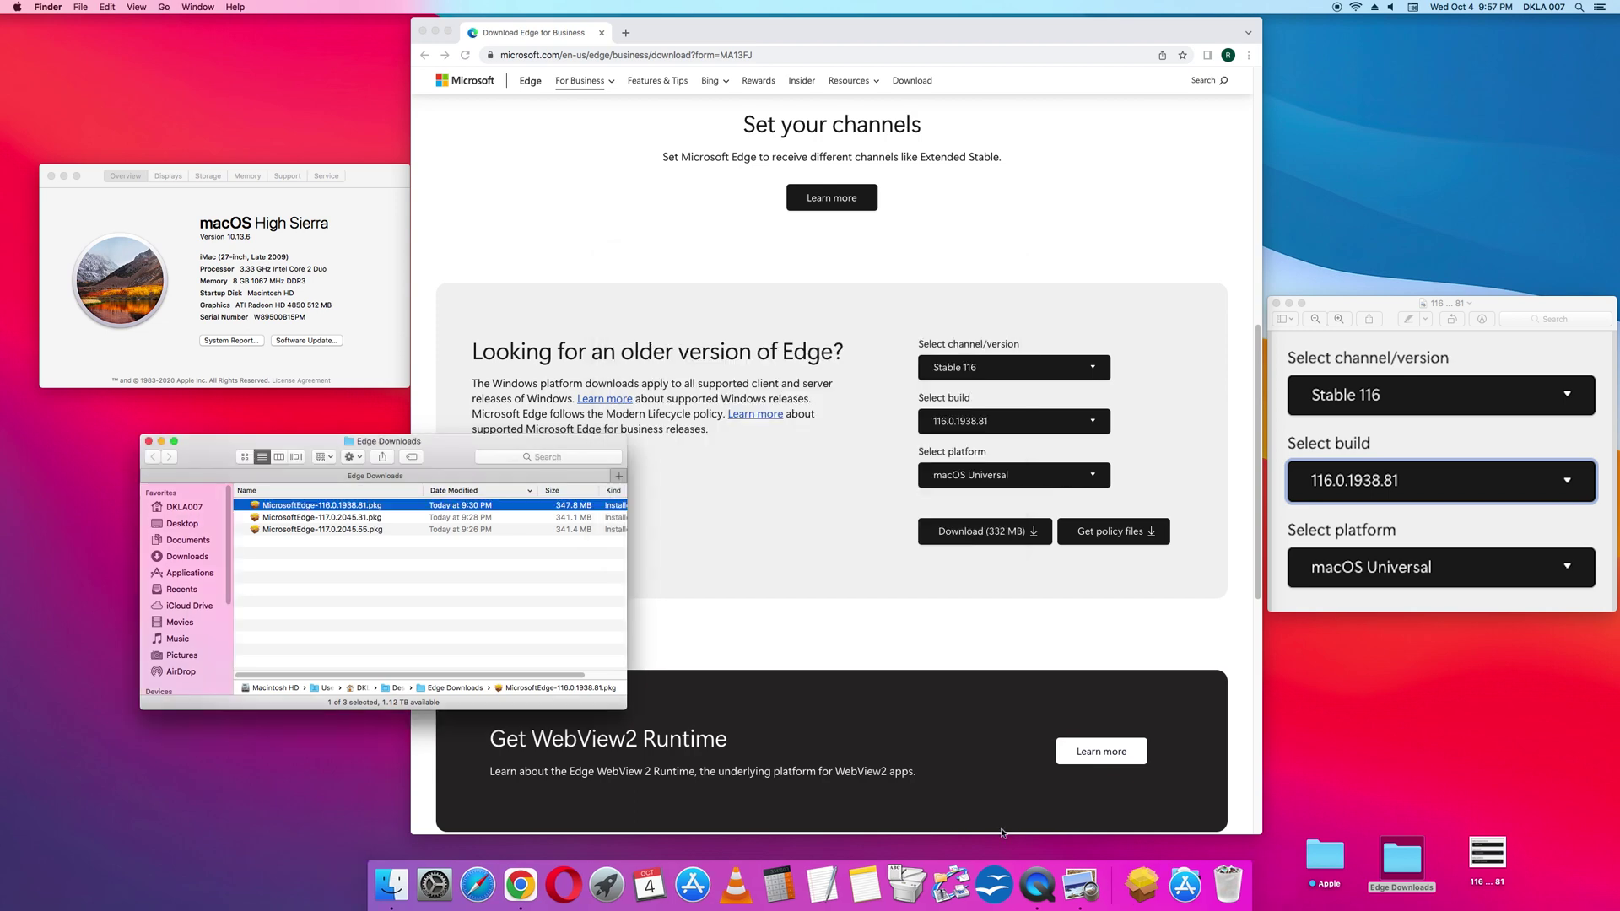
pyautogui.click(1100, 876)
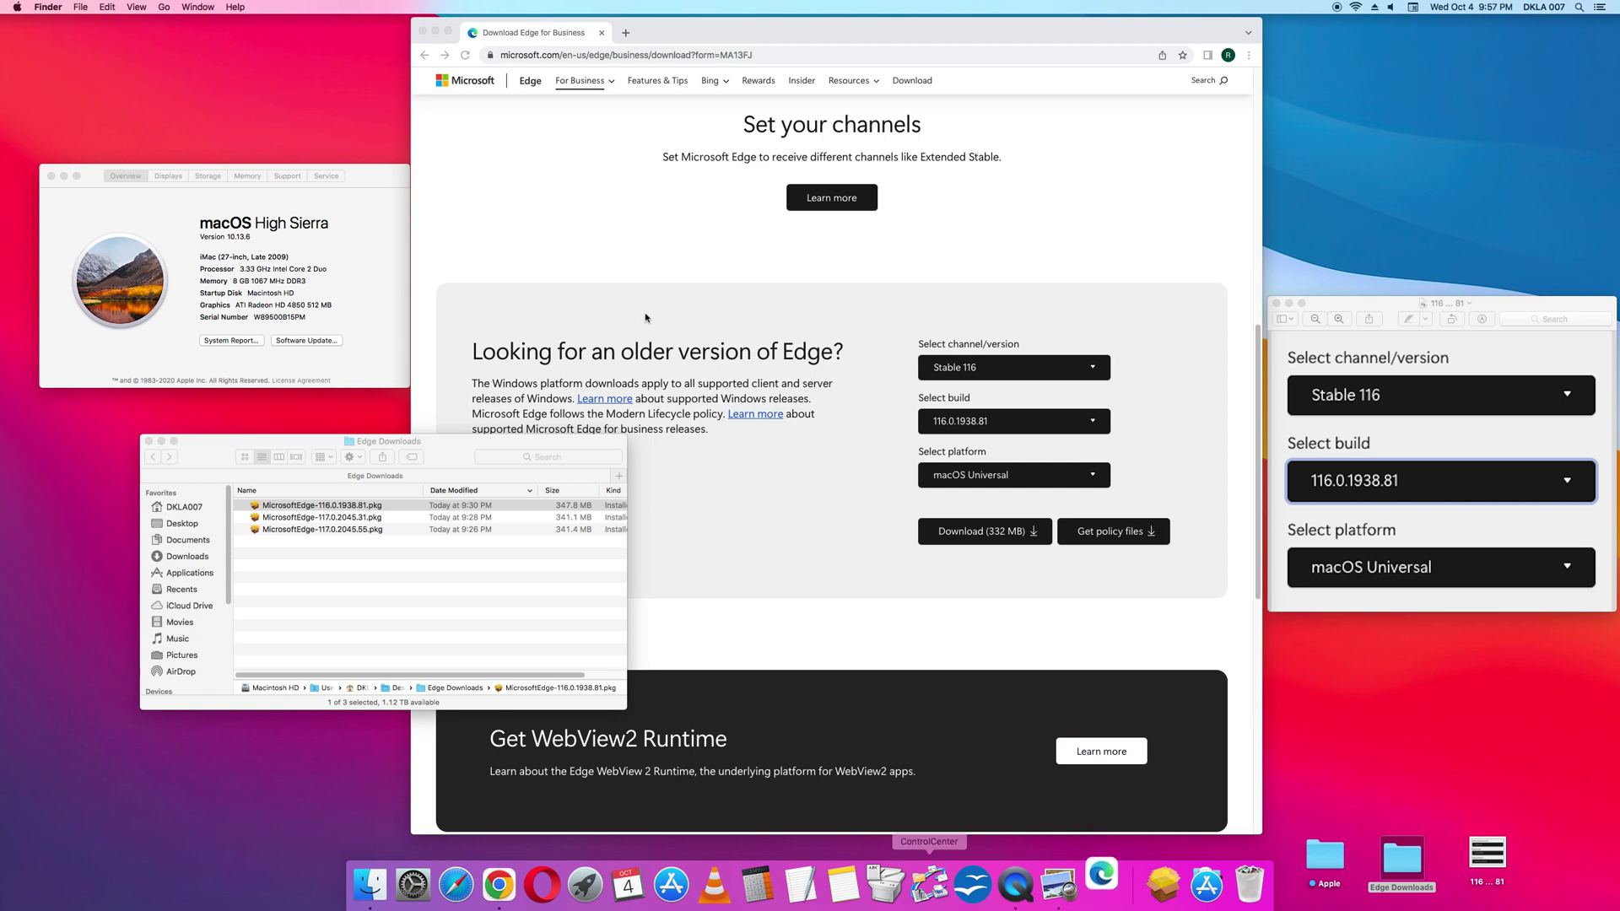
pyautogui.click(671, 35)
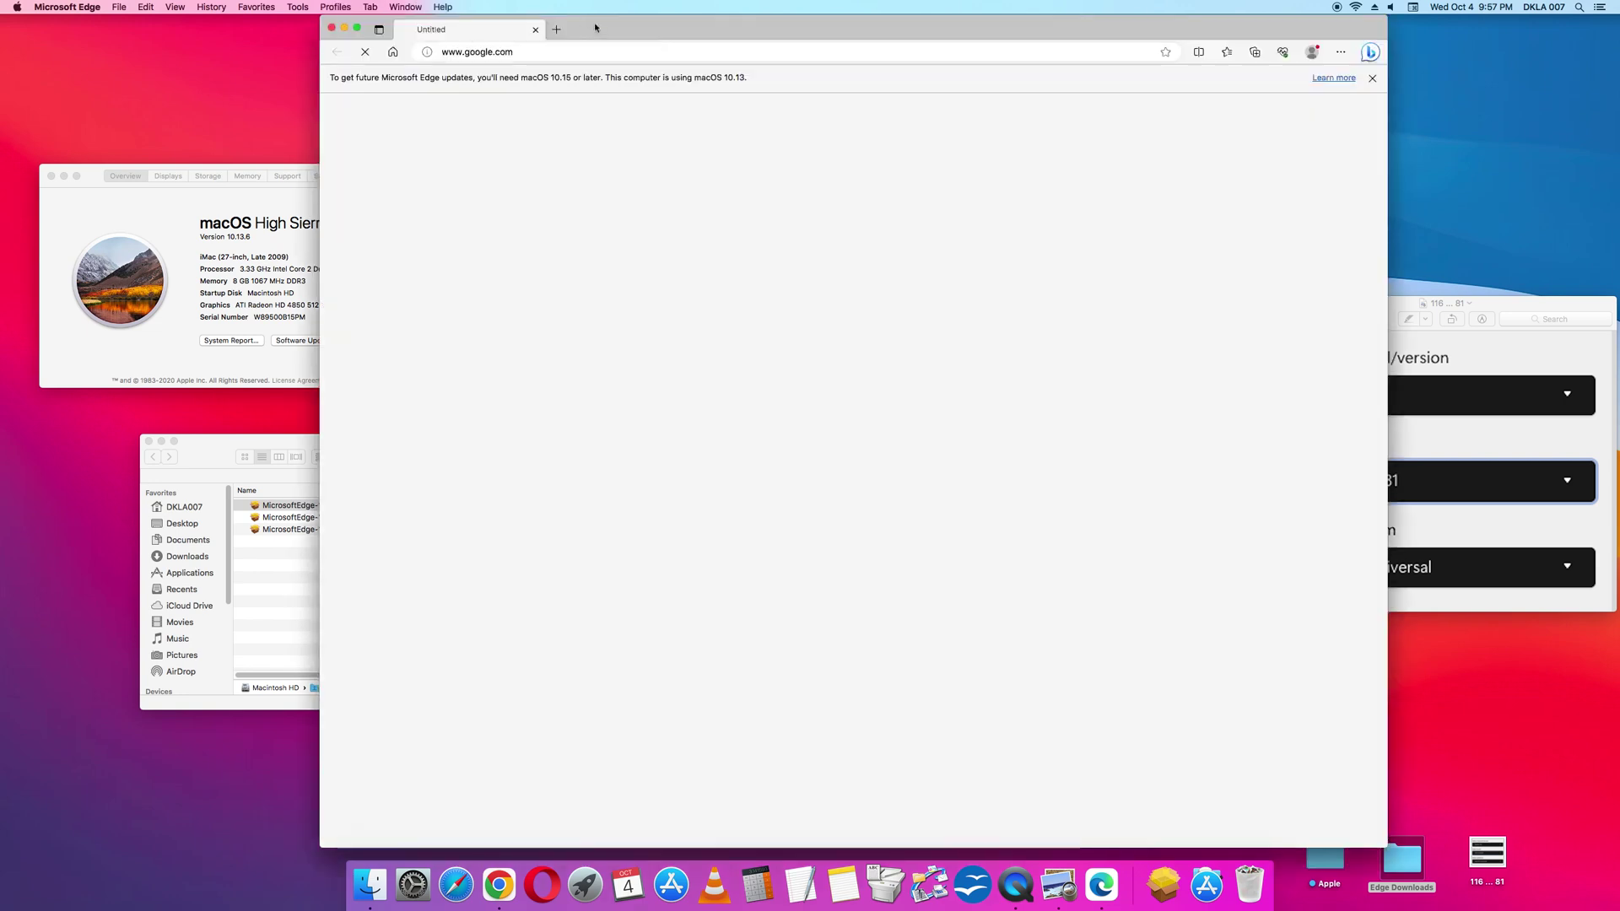
# Step: Minimize the Chrome download page window and move the Edge window up and right
pyautogui.click(966, 40)
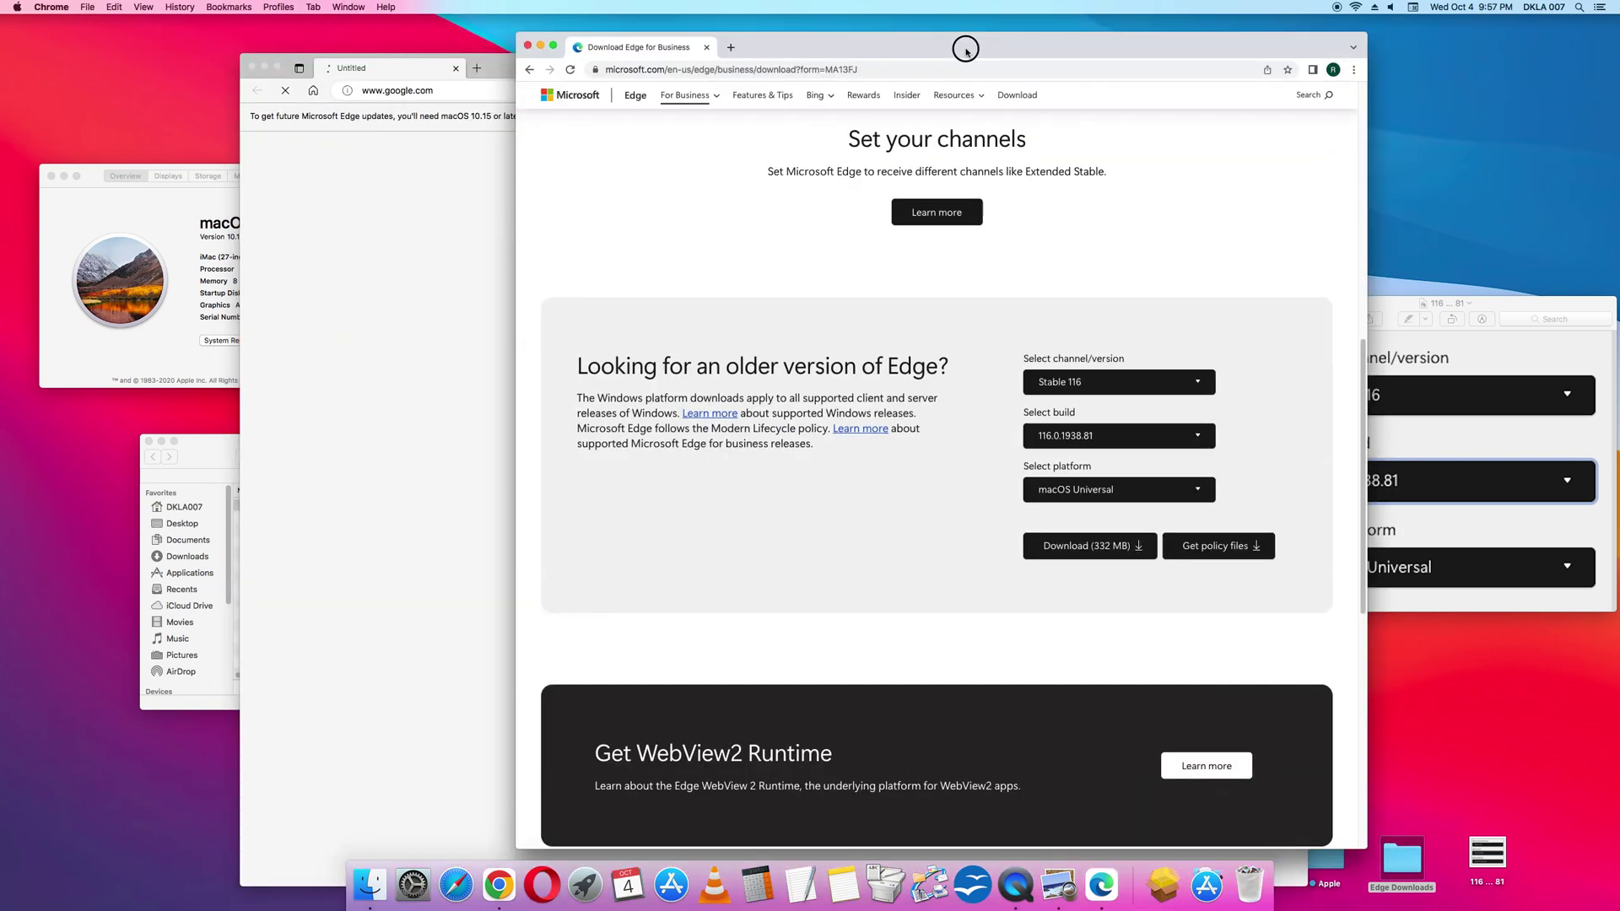
pyautogui.click(556, 46)
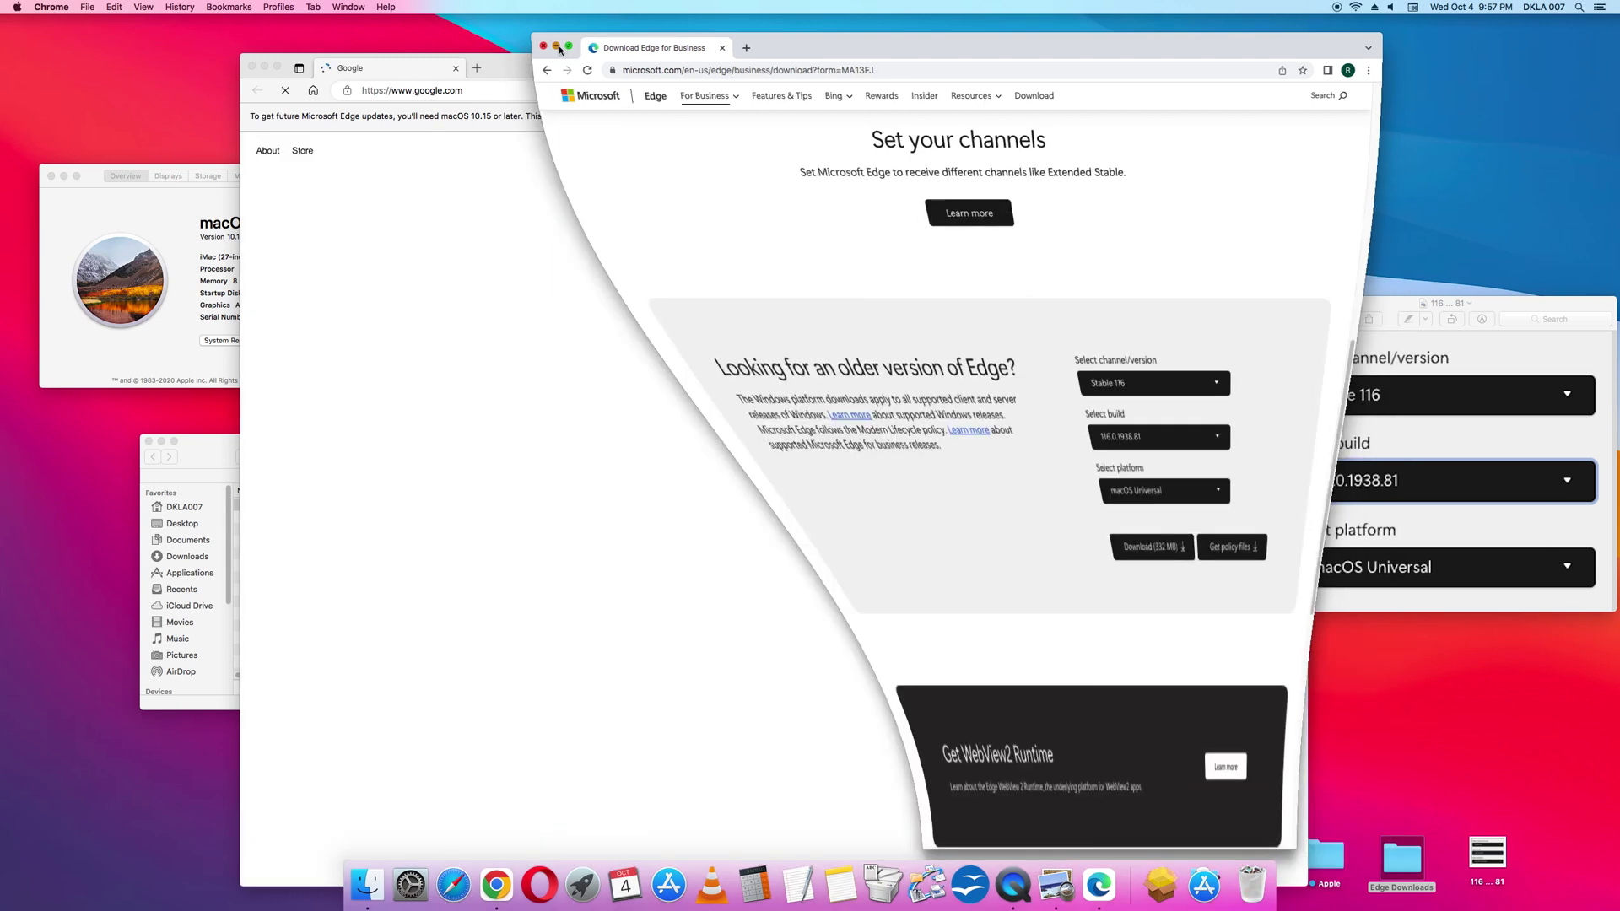
pyautogui.moveTo(603, 63); pyautogui.dragTo(670, 47)
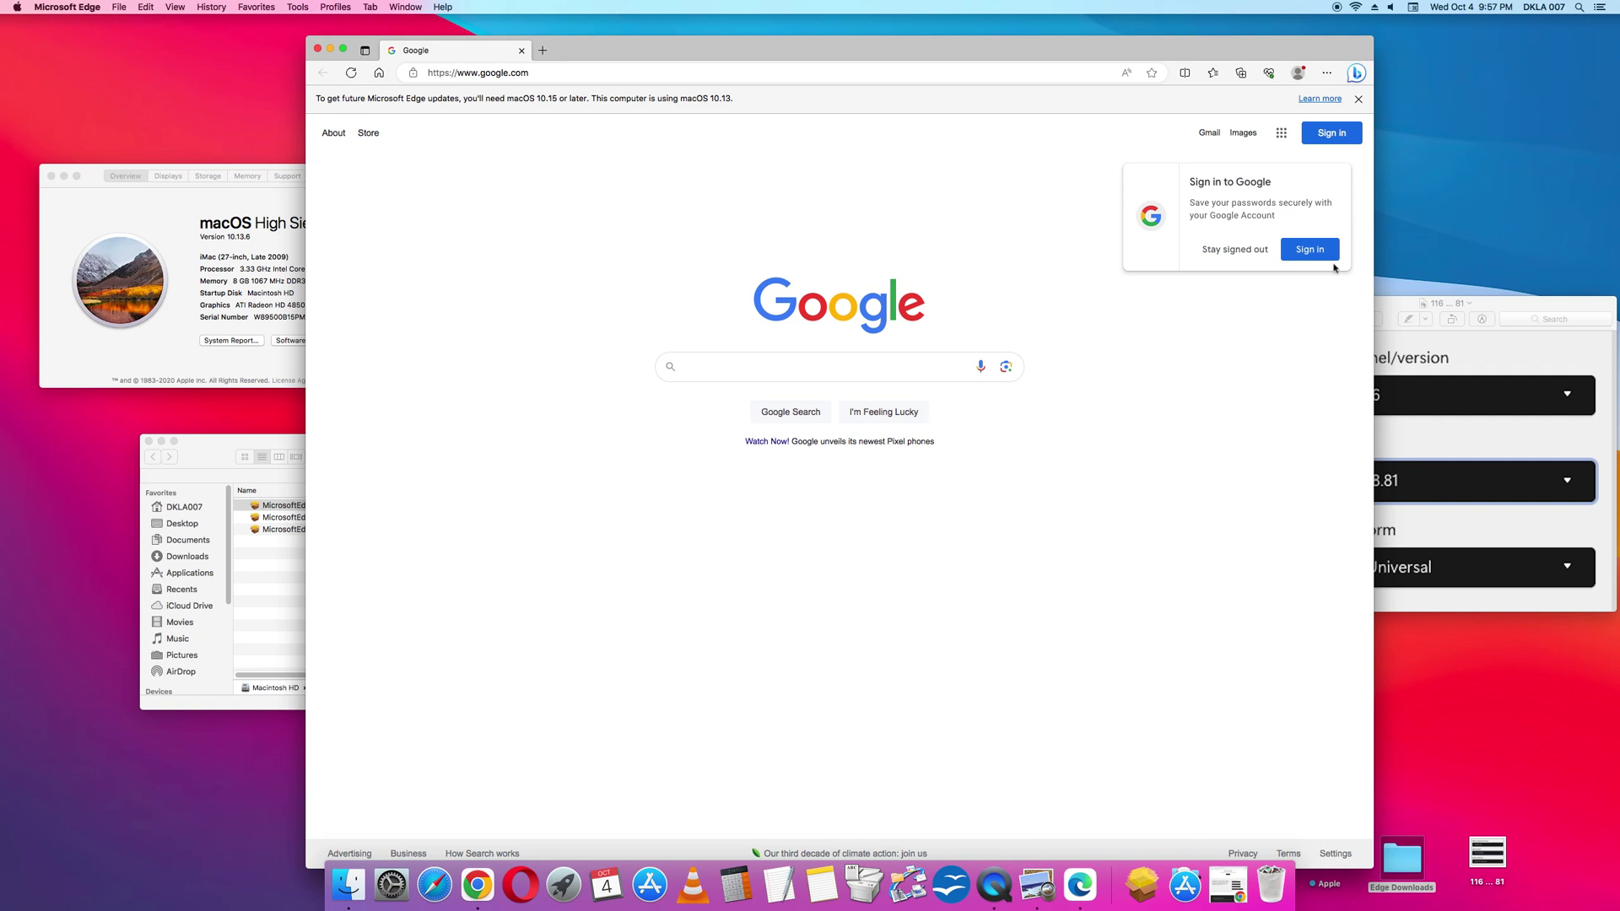
# Step: Dismiss the macOS 10.15 notice, decline Google sign-in, and check Edge's version under About
pyautogui.click(1358, 99)
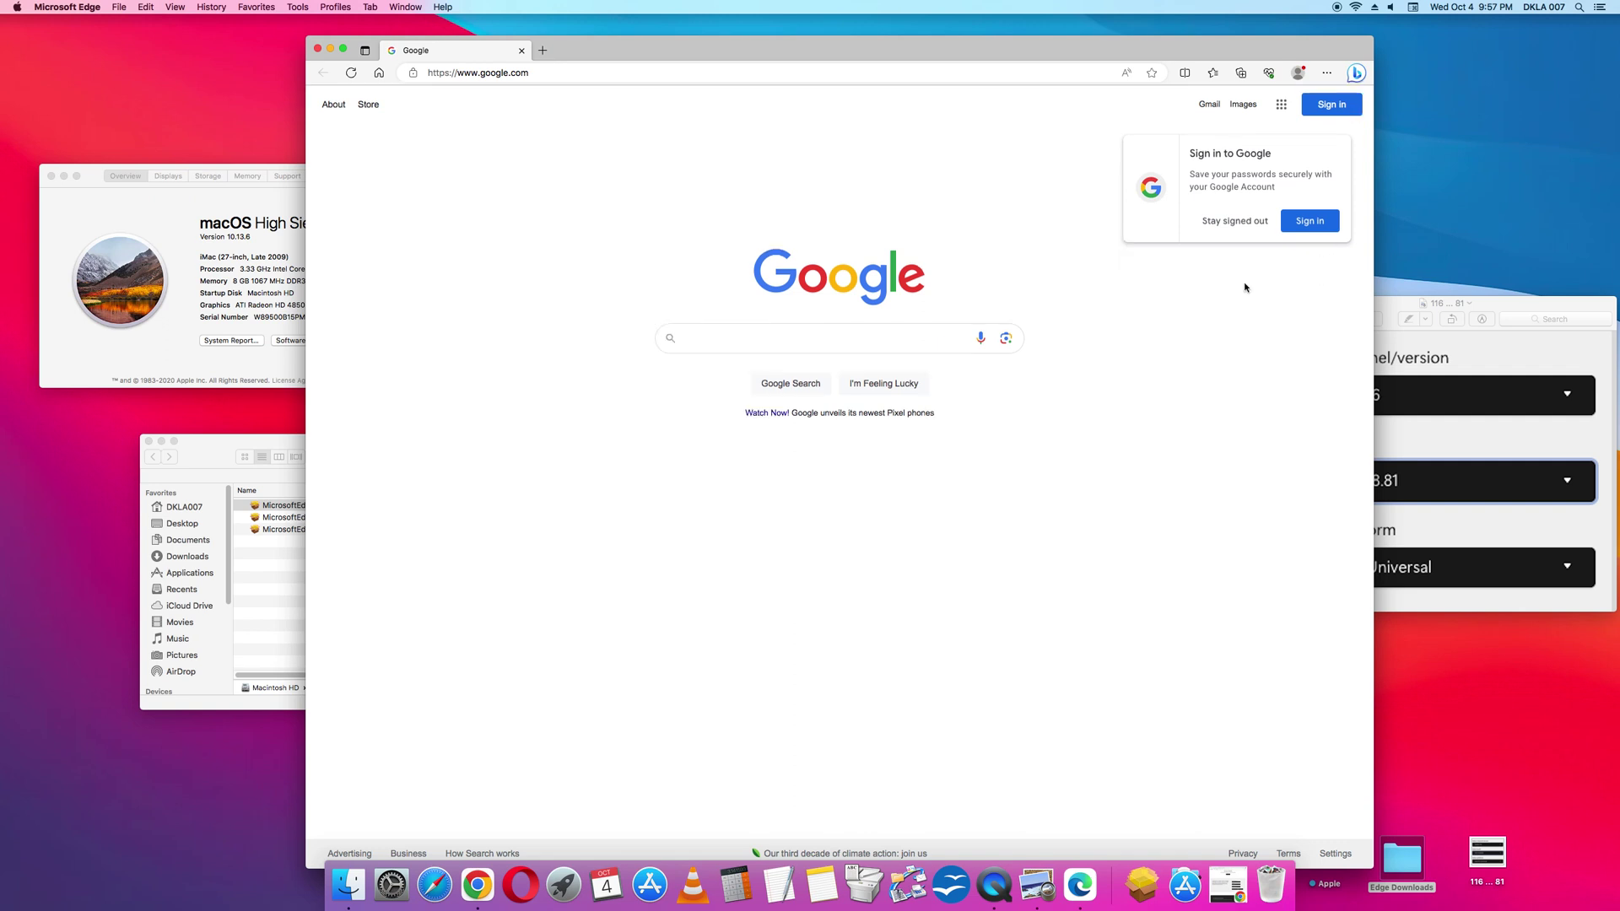
pyautogui.click(1225, 224)
pyautogui.click(52, 8)
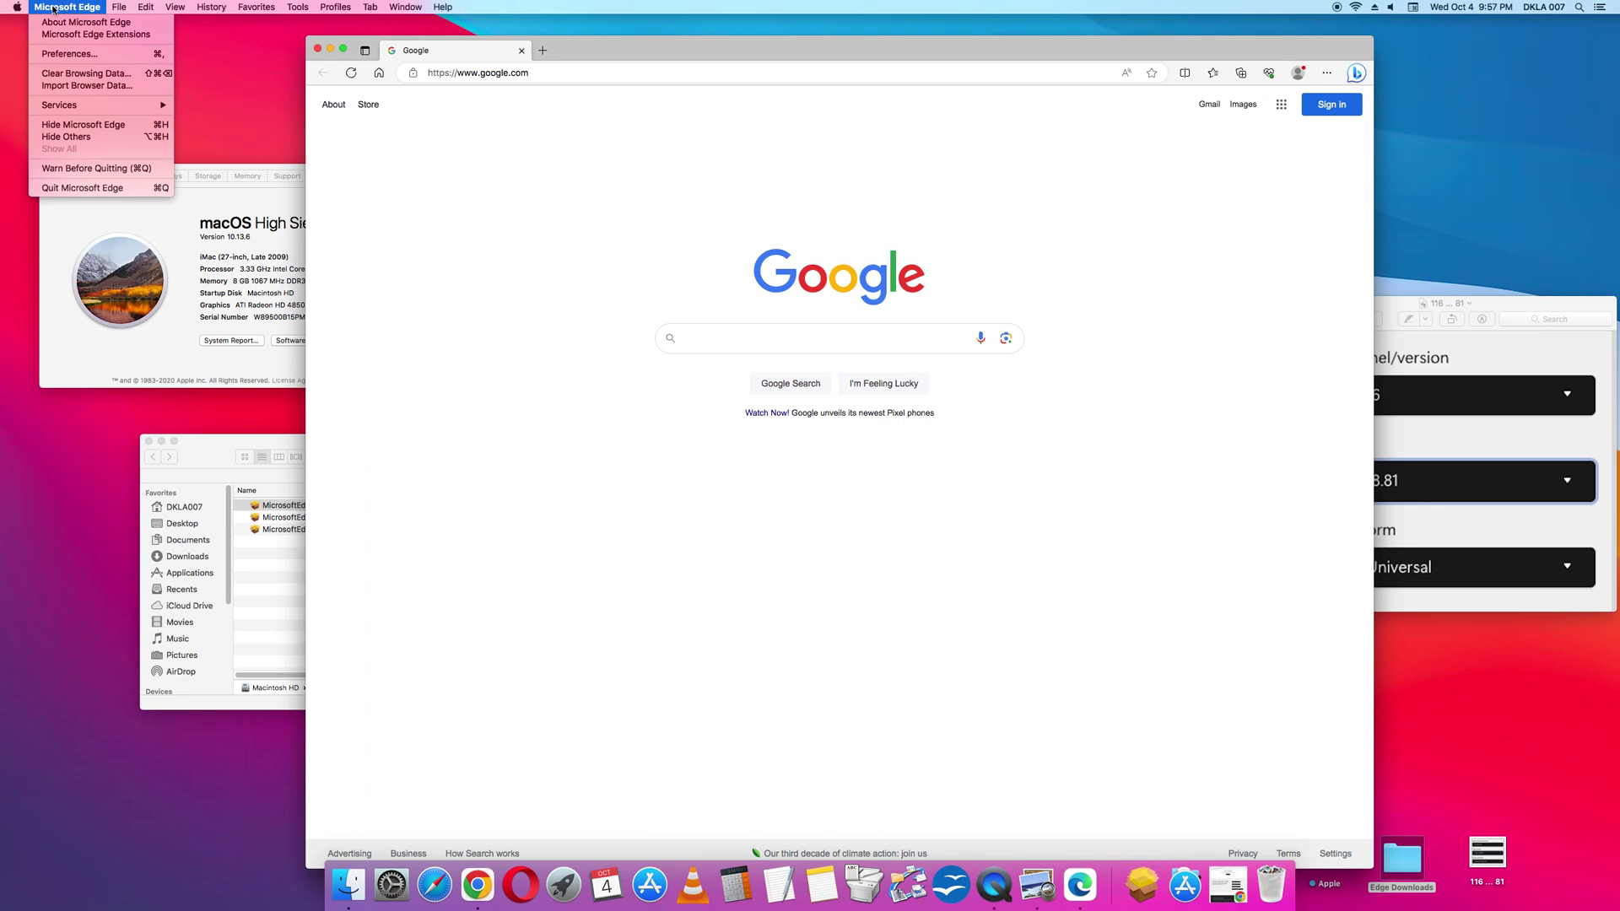
pyautogui.click(56, 23)
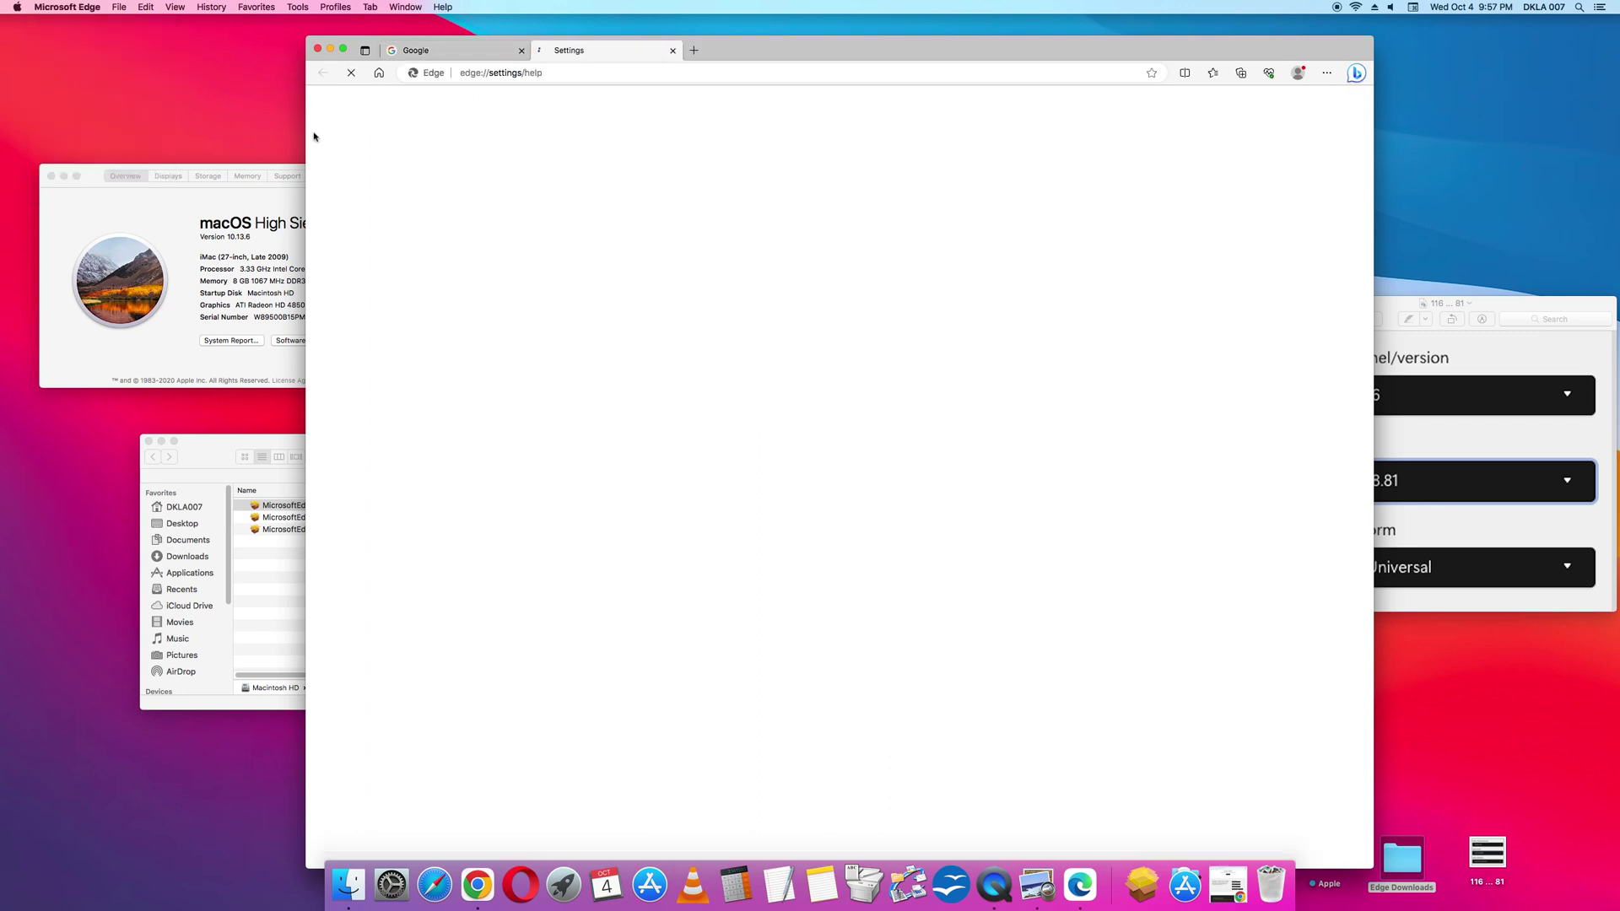
pyautogui.click(674, 56)
# Step: Replace the web address with bing.com and load it
pyautogui.click(57, 7)
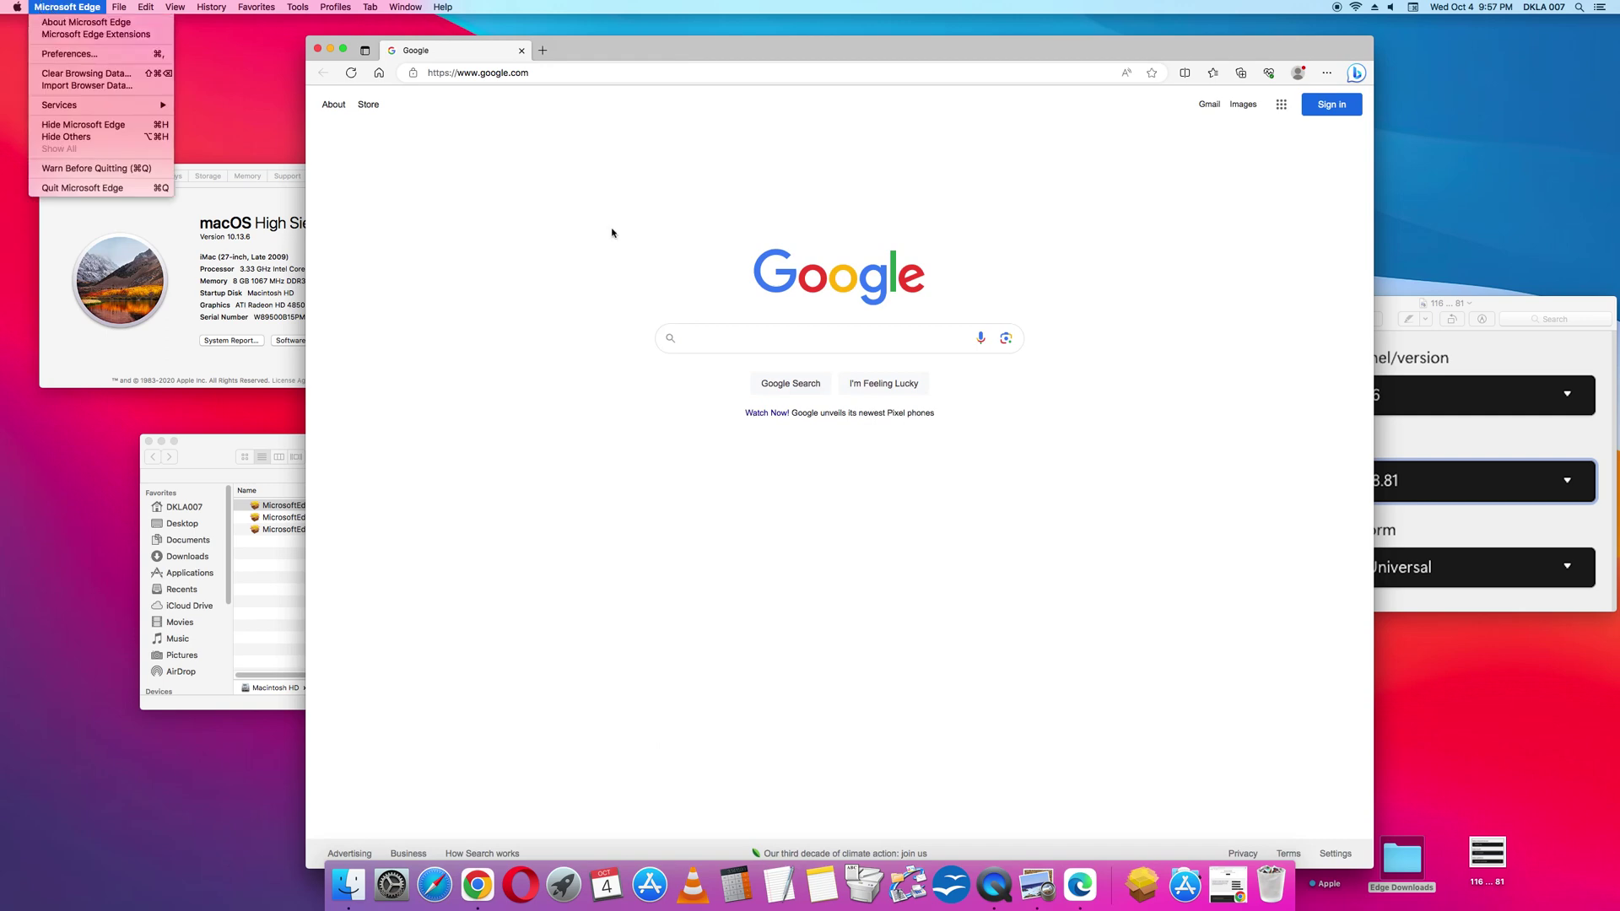
pyautogui.click(703, 336)
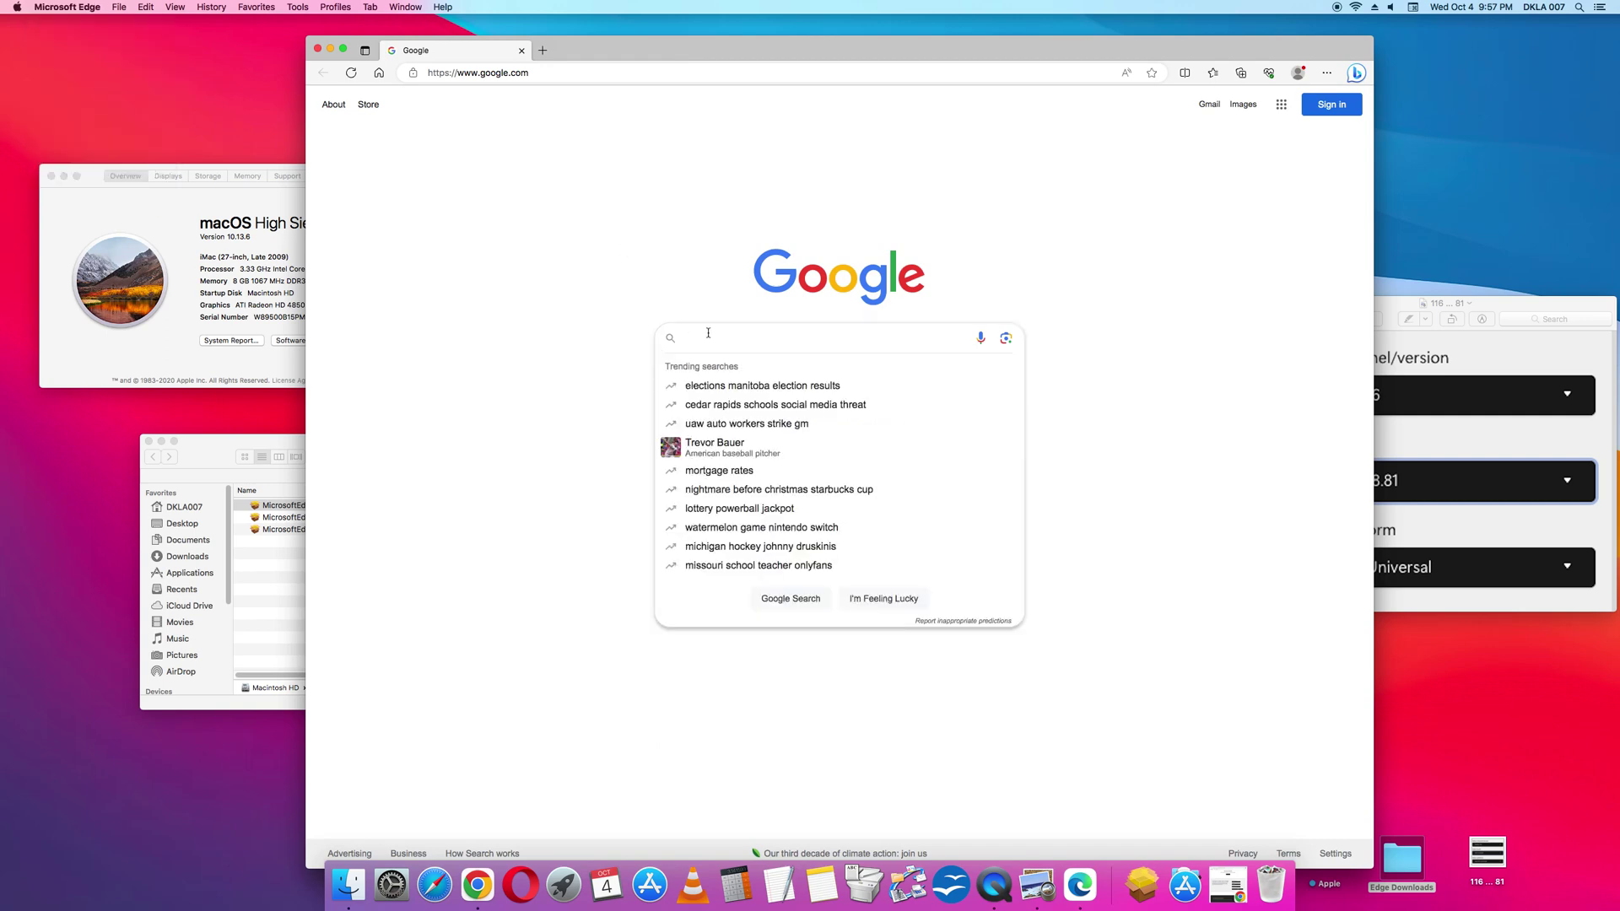
pyautogui.write('bi')
pyautogui.press('BackSpace')
pyautogui.press('BackSpace')
pyautogui.click(590, 152)
pyautogui.click(561, 76)
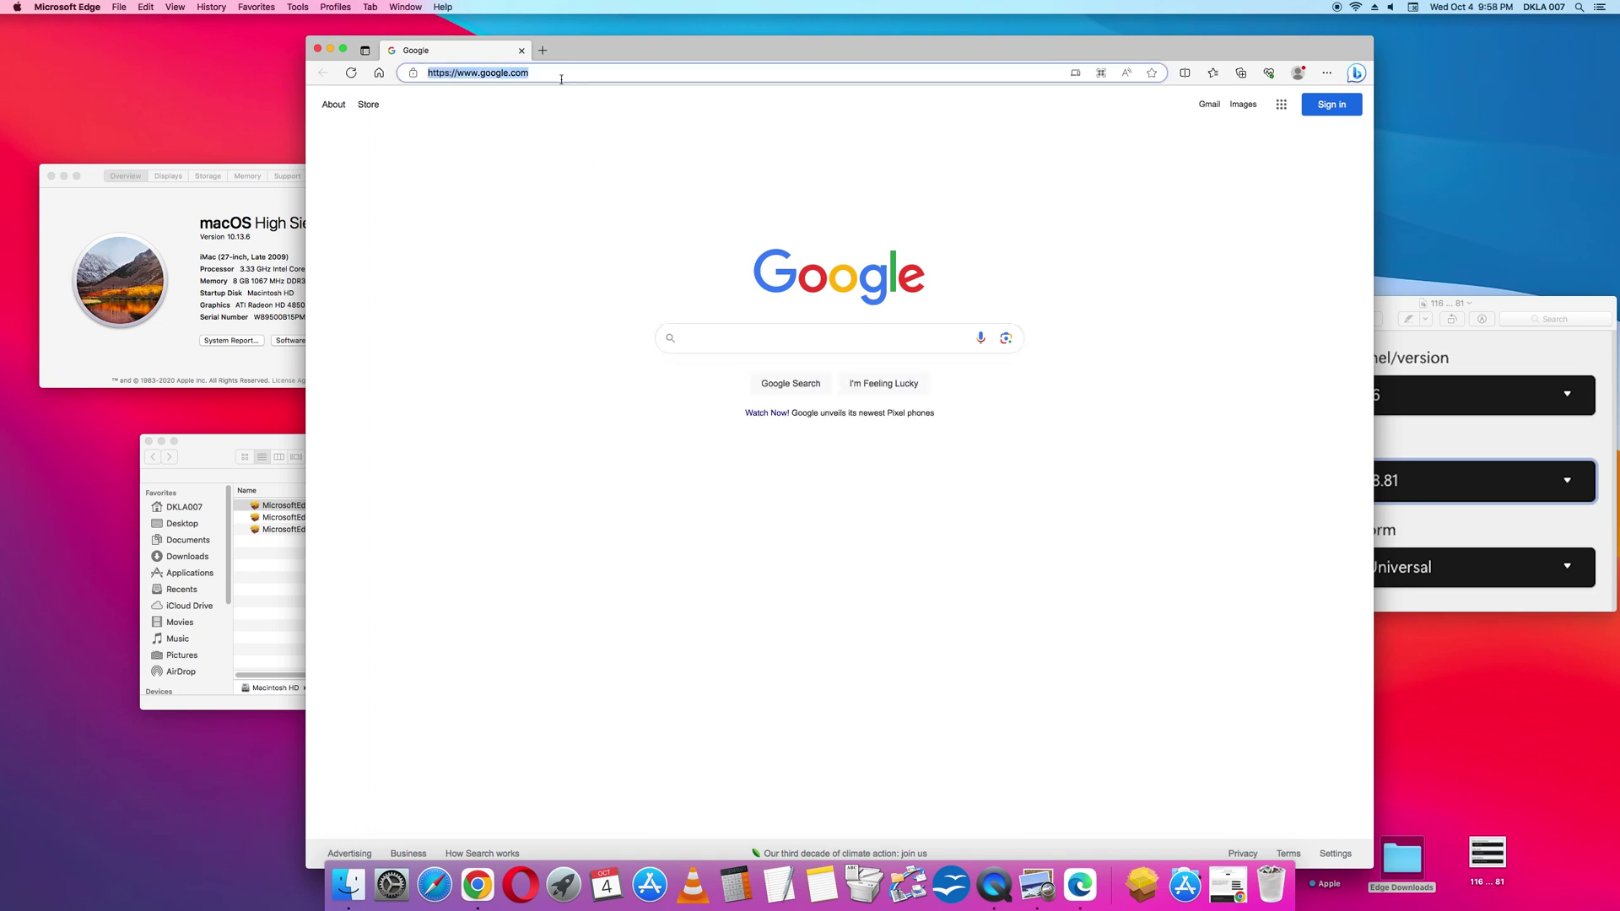
pyautogui.write('bing.com')
pyautogui.press('Return')
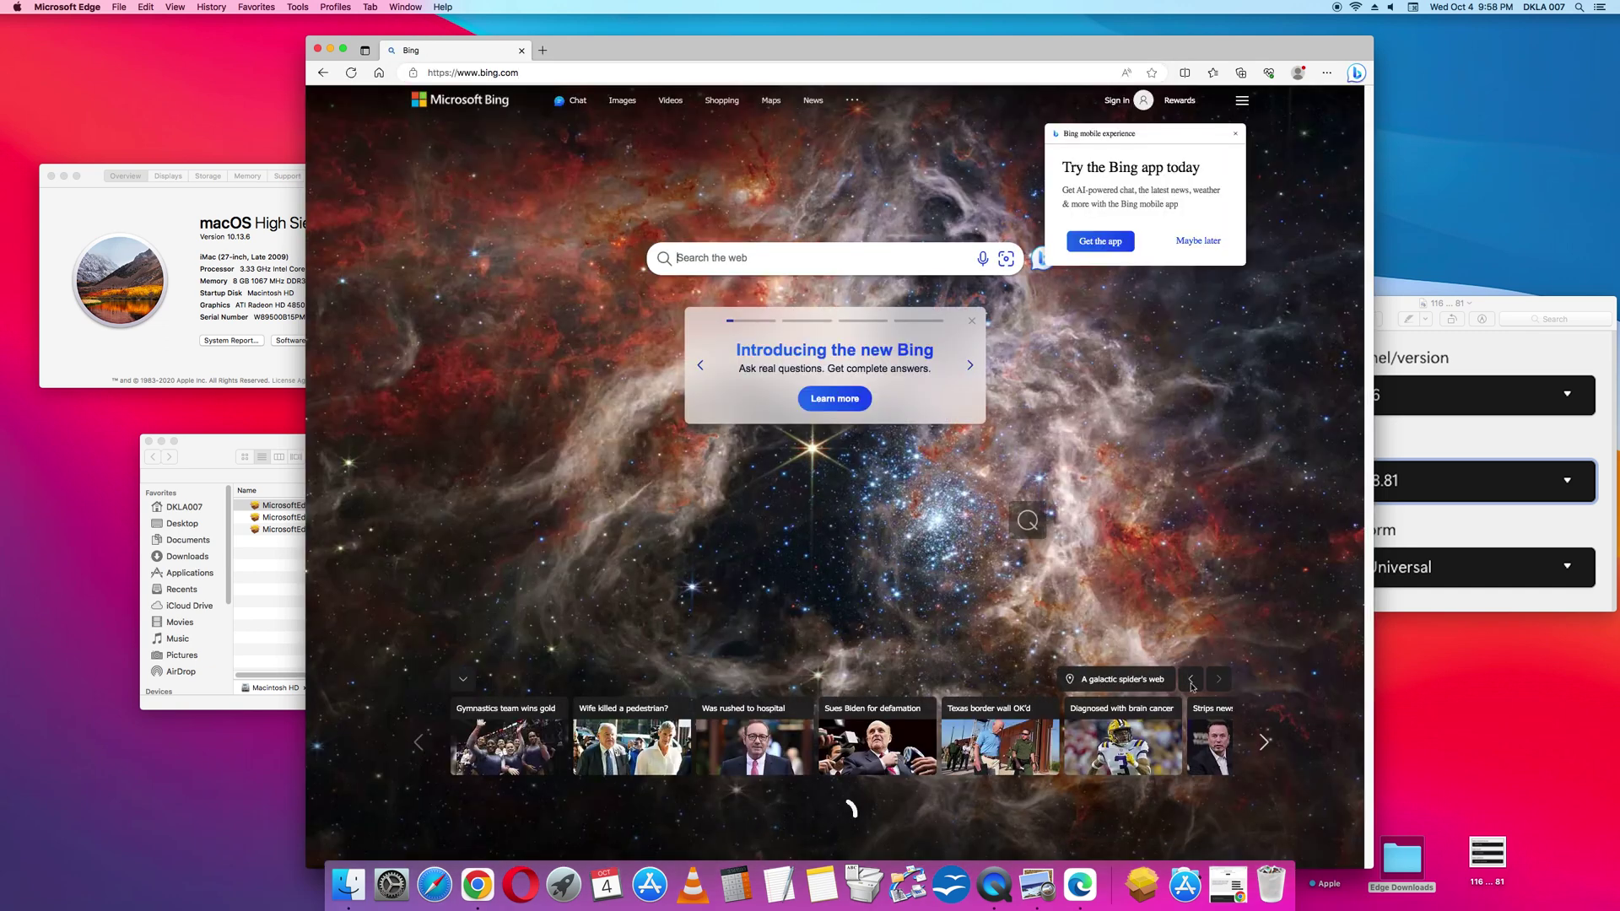
# Step: Open Chat from Bing's top navigation, then switch the results page to the CHAT view
pyautogui.moveTo(1204, 588)
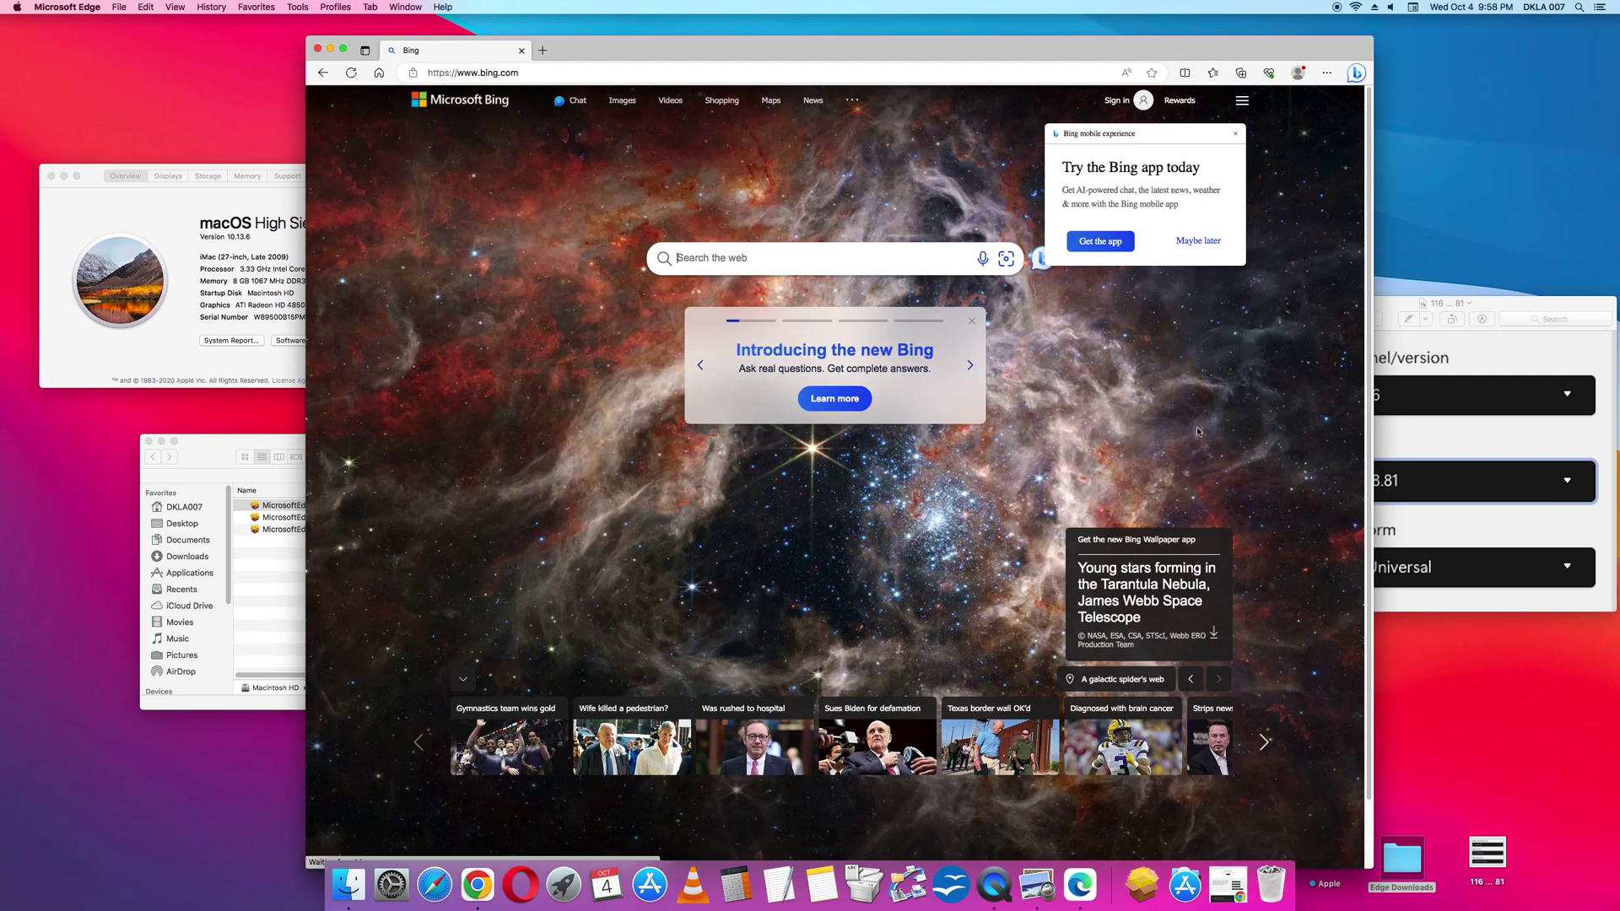
pyautogui.click(579, 102)
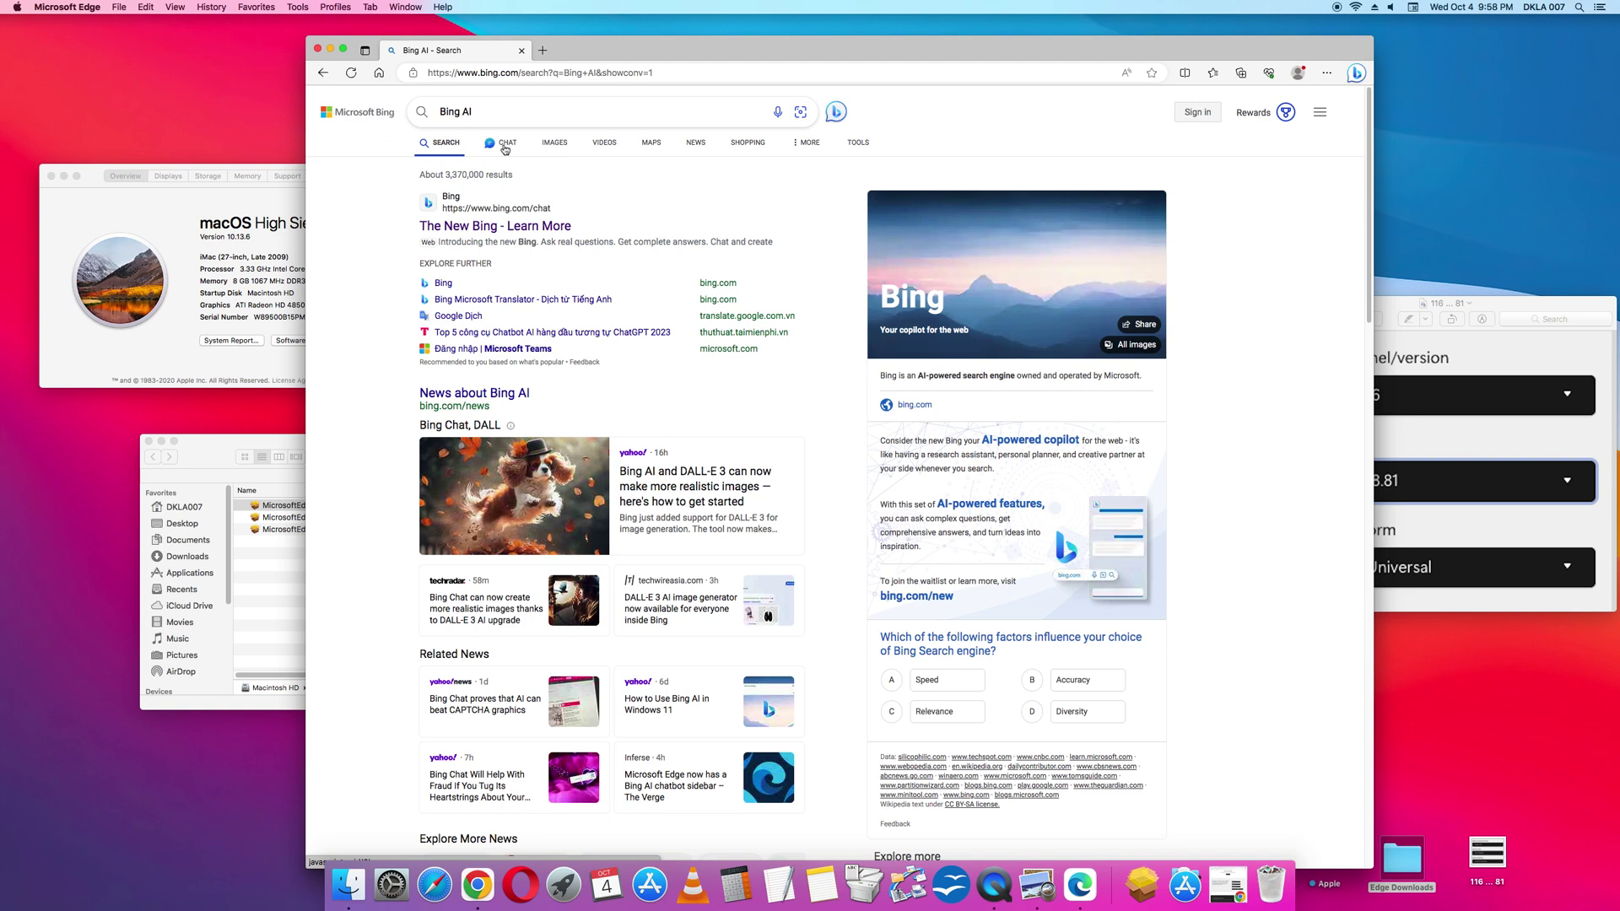
pyautogui.click(504, 148)
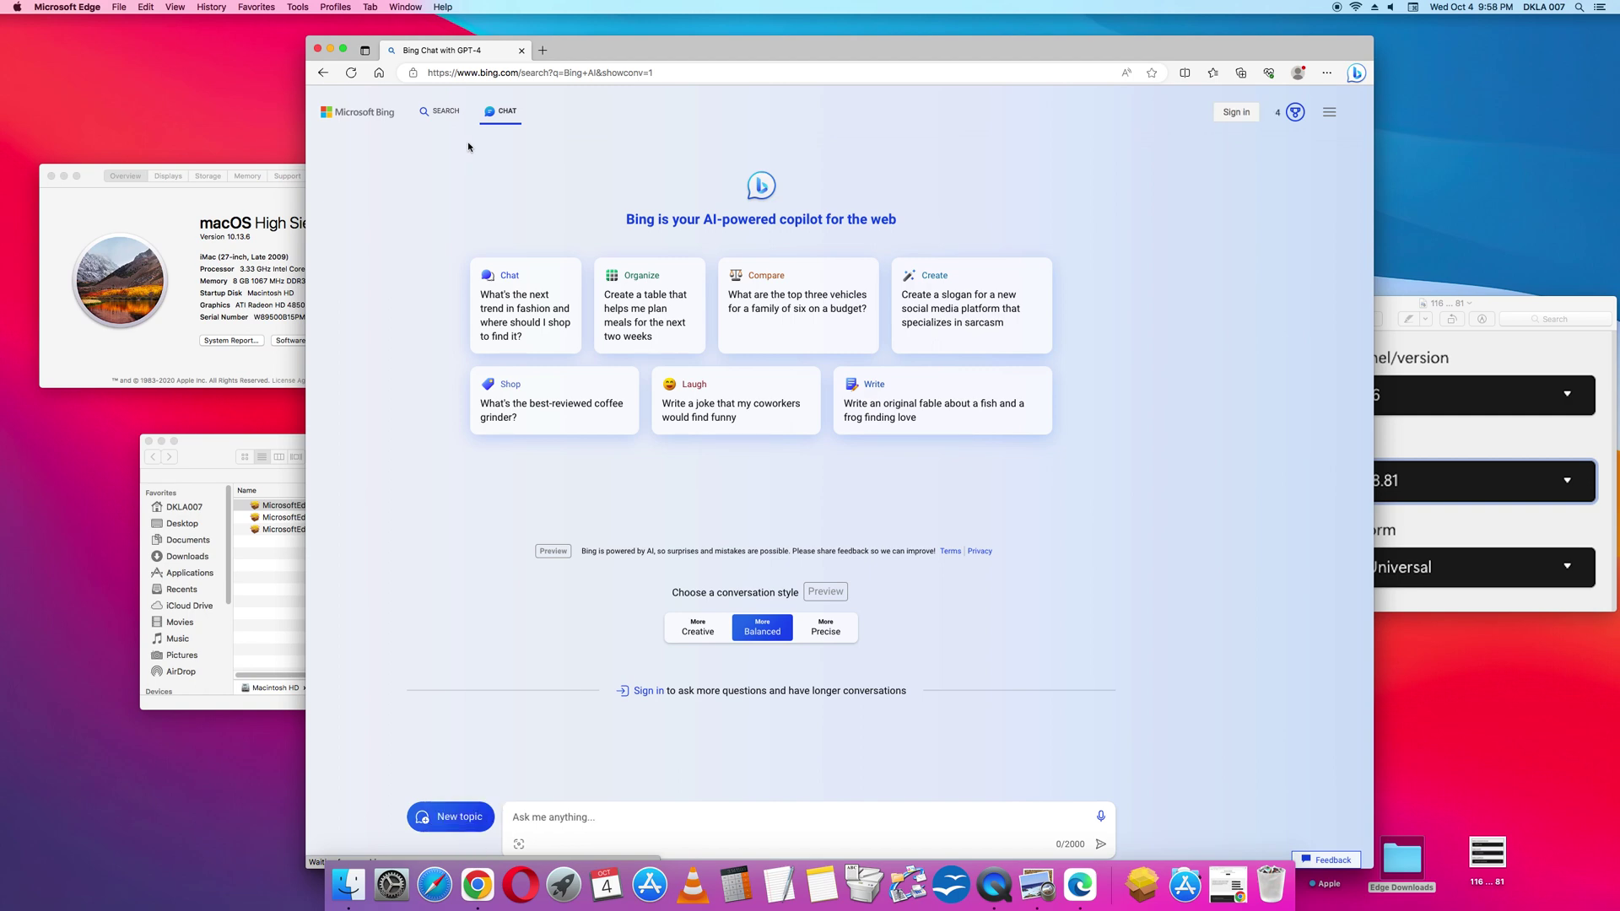
# Step: Set Bing Chat to More Precise, open Edge's Bing sidebar, and choose Precise there too
pyautogui.click(840, 638)
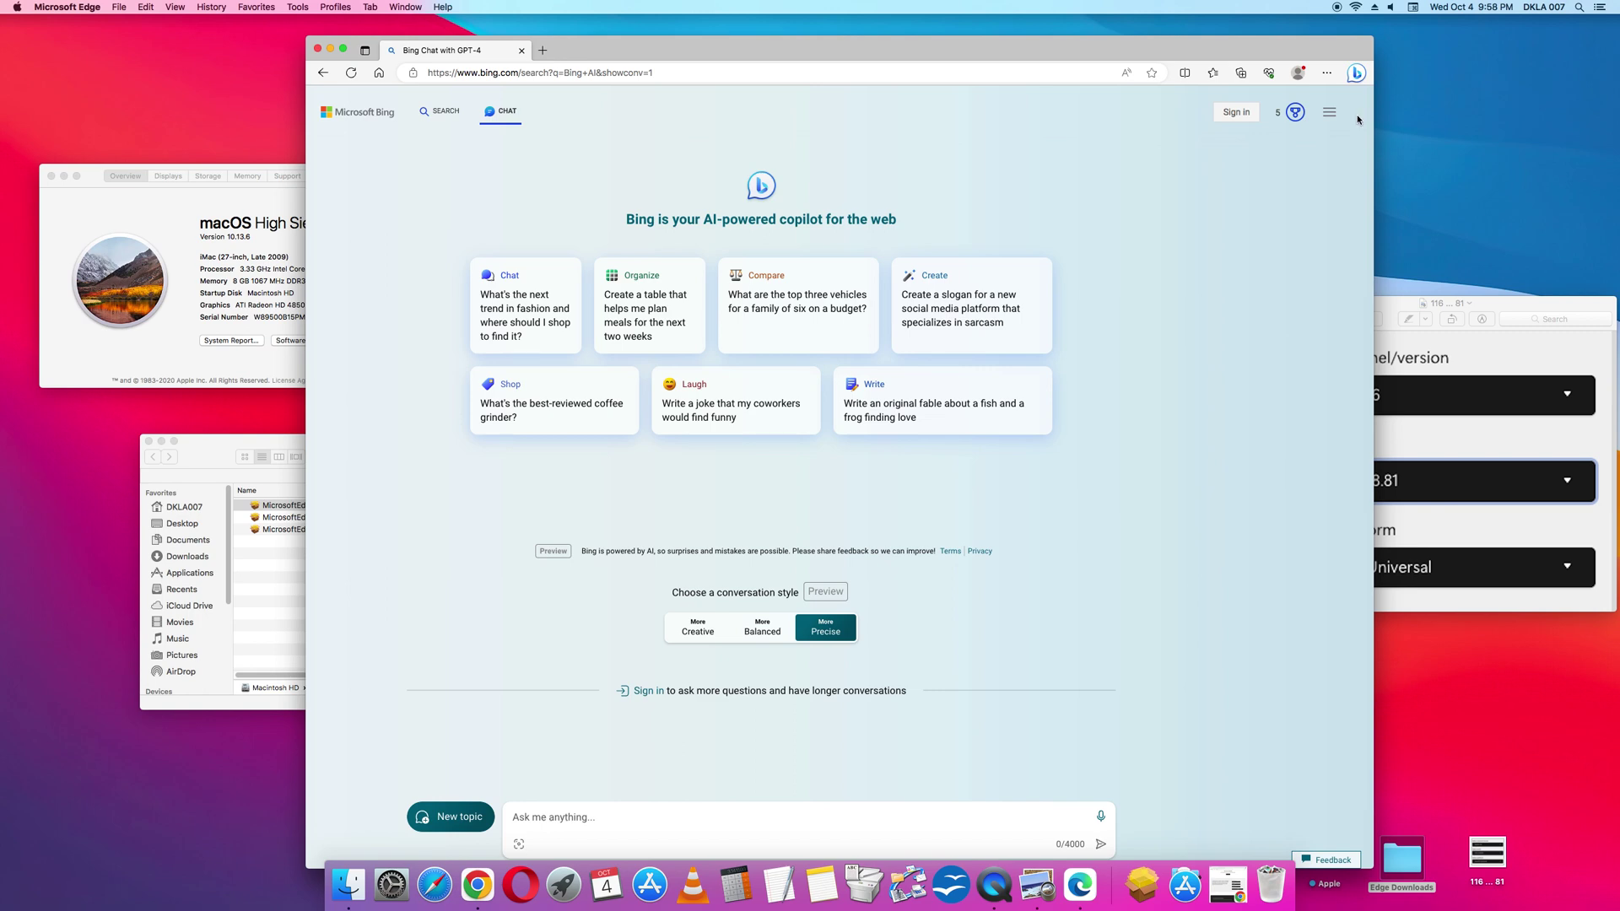
pyautogui.click(1355, 73)
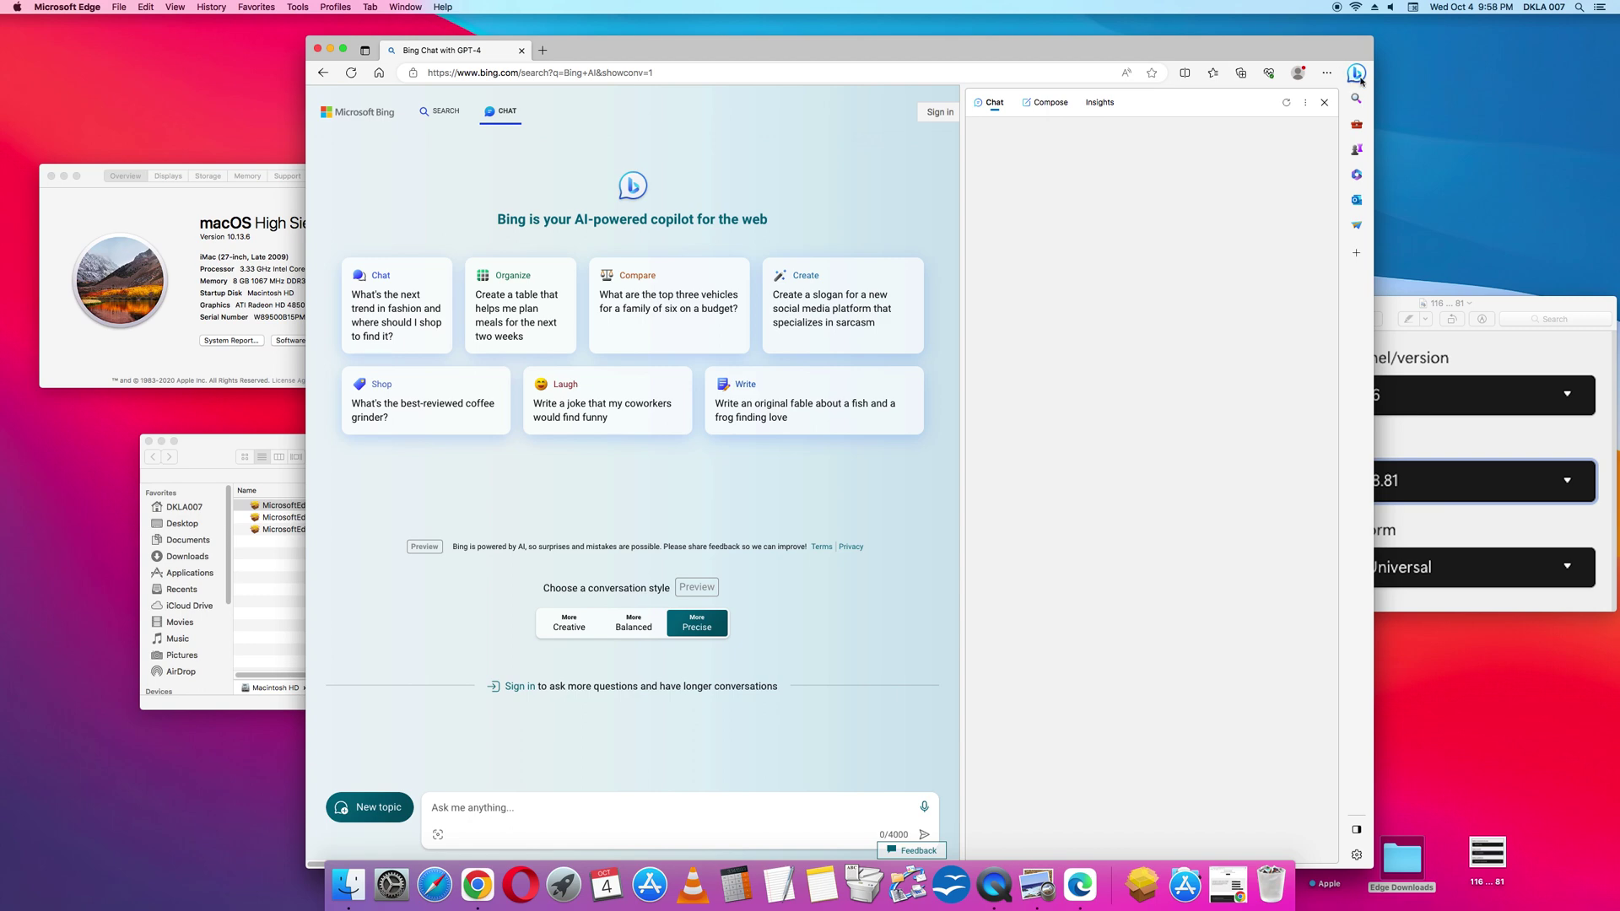
pyautogui.click(1219, 742)
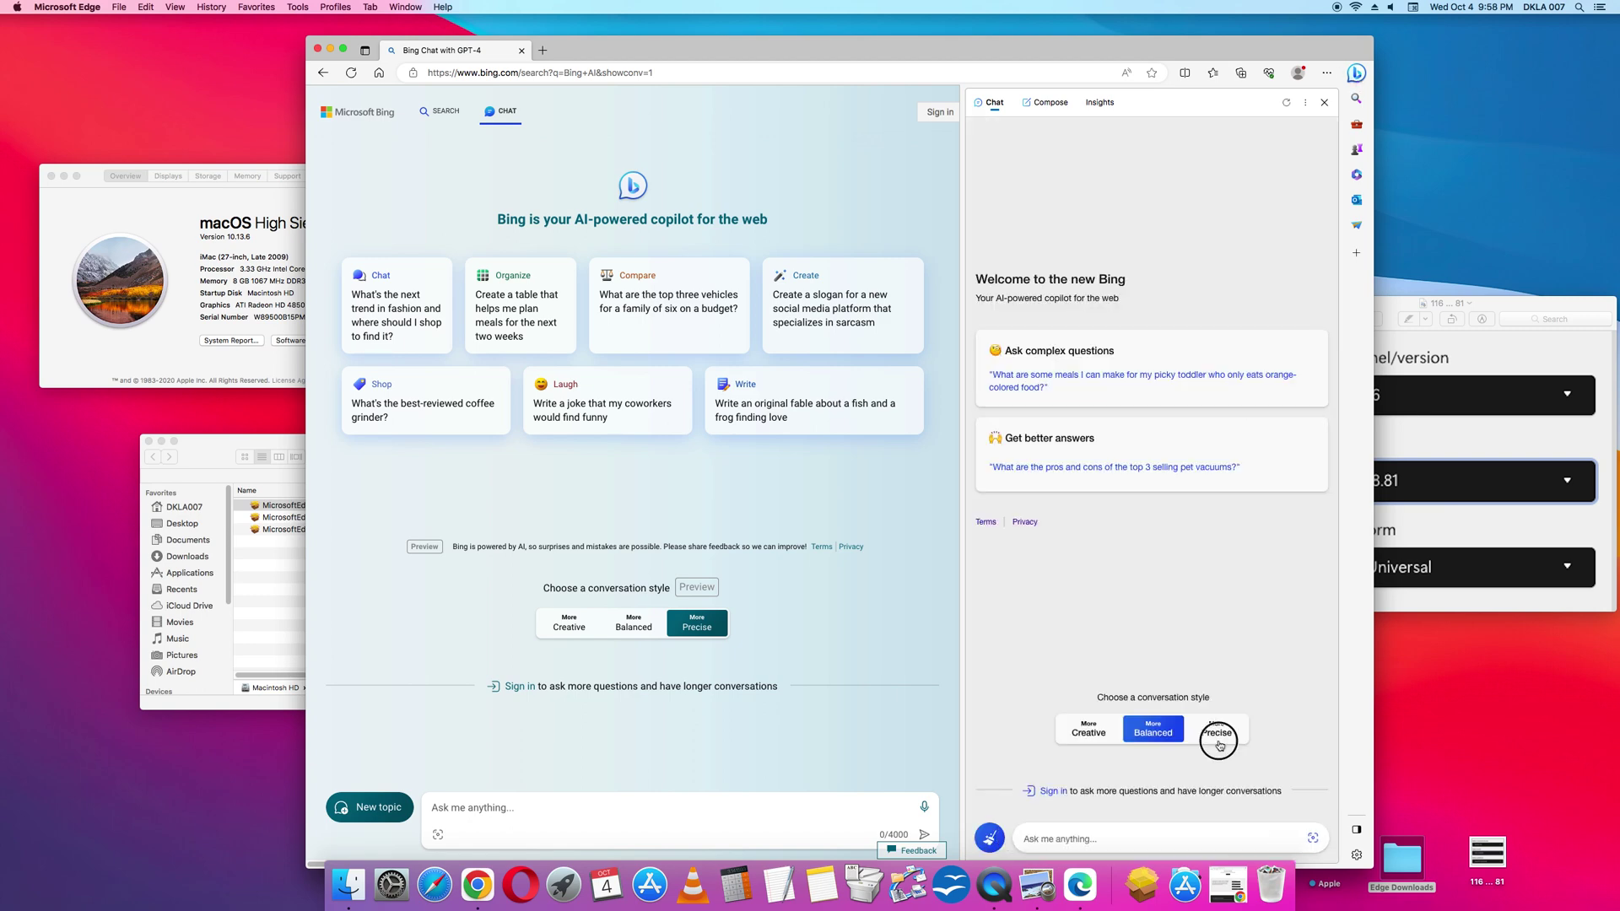